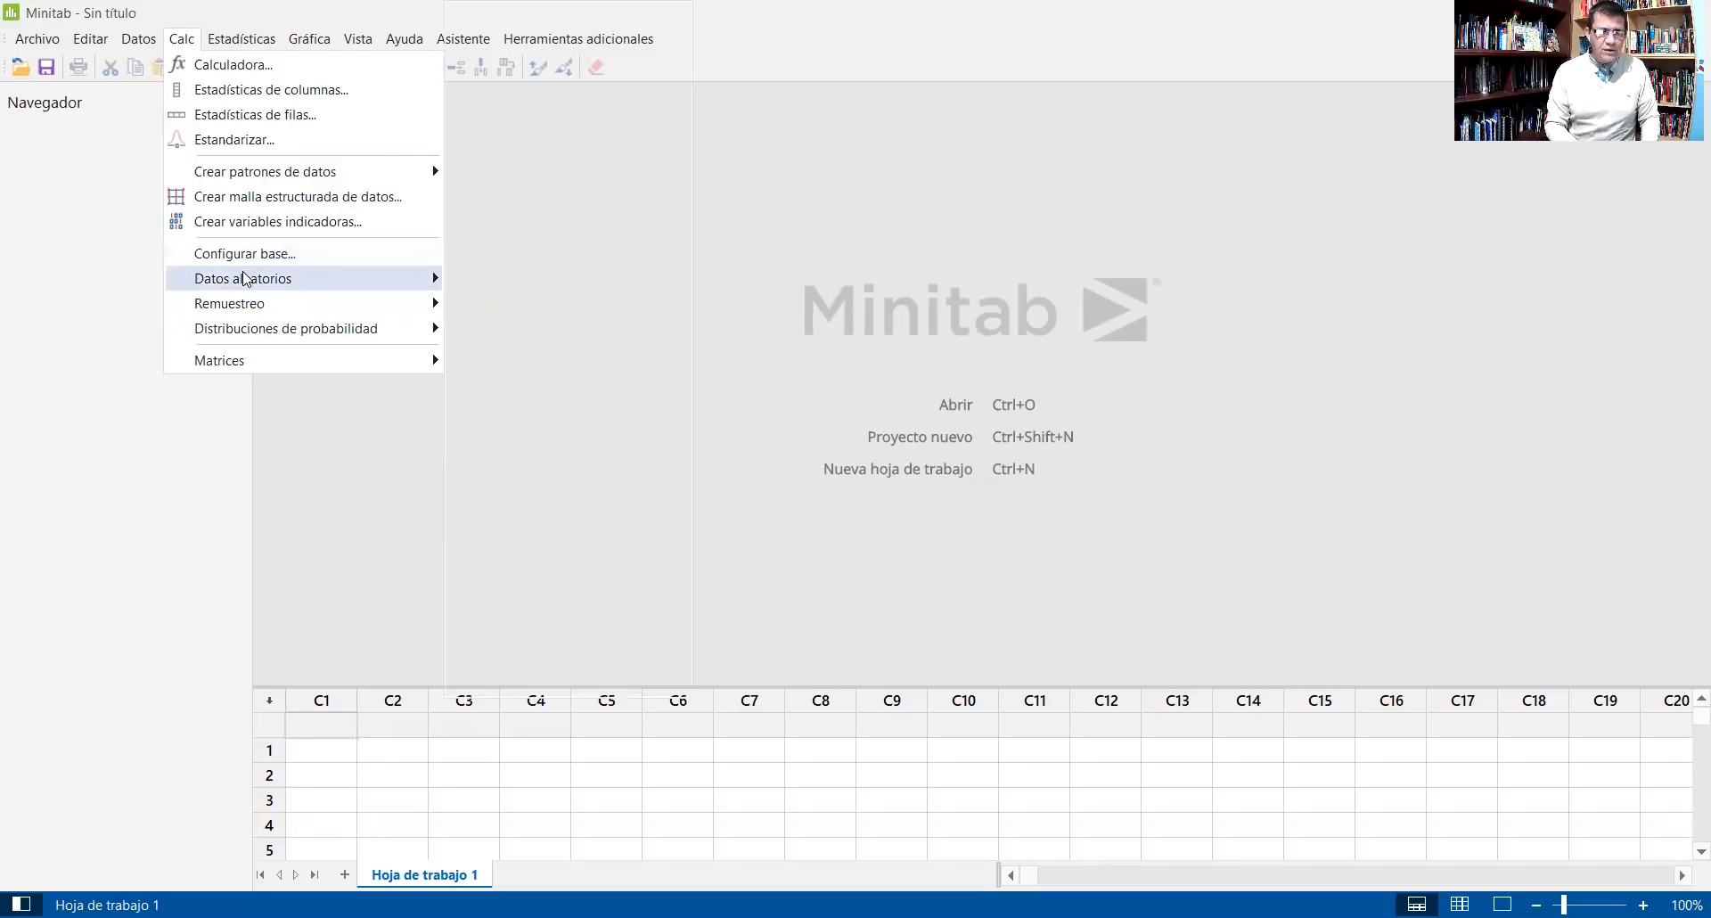
# Generate 200 rows of normally distributed random data in column C1 with mean 65 and standard deviation 2
pyautogui.moveTo(243, 276)
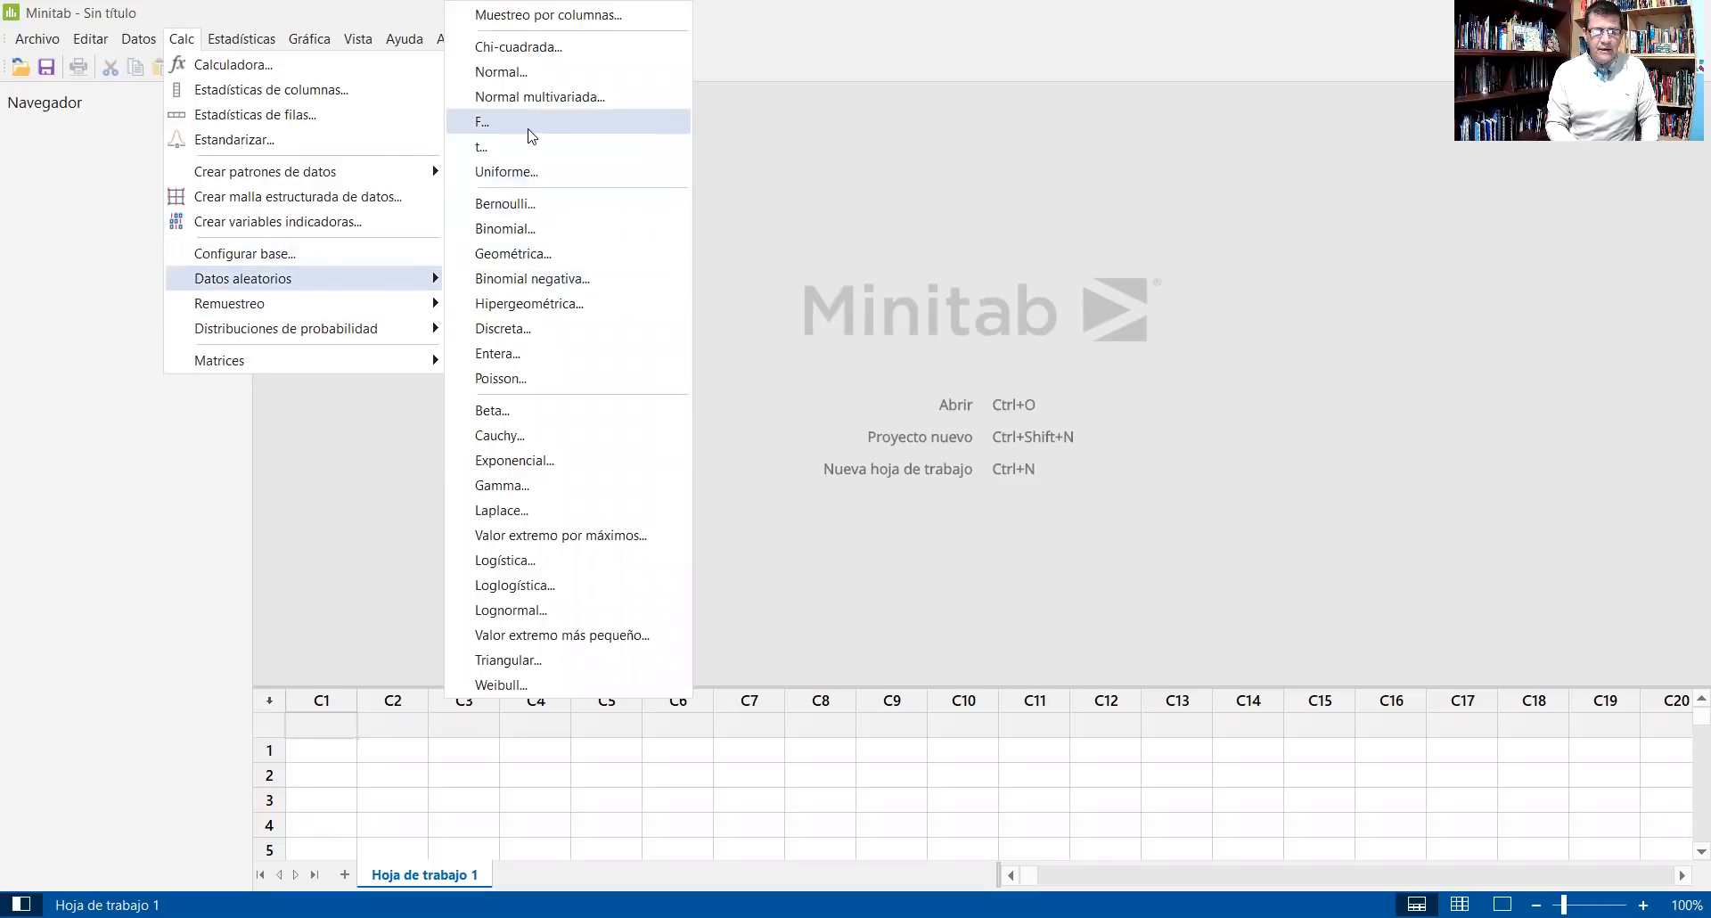
pyautogui.click(500, 72)
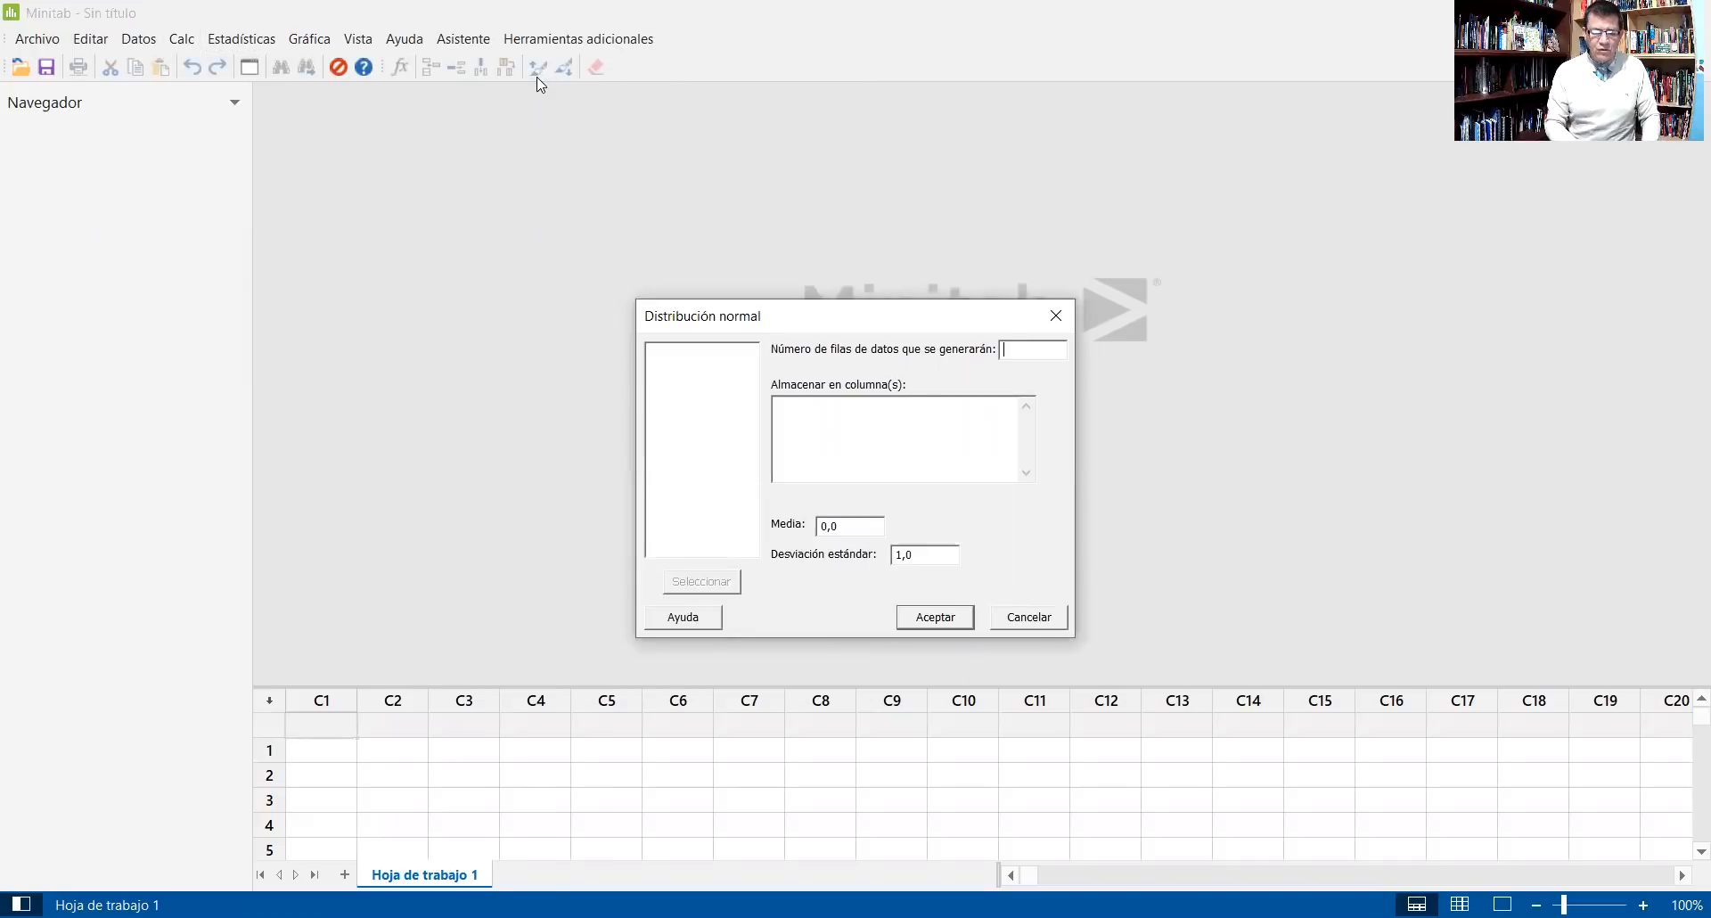
pyautogui.write('200')
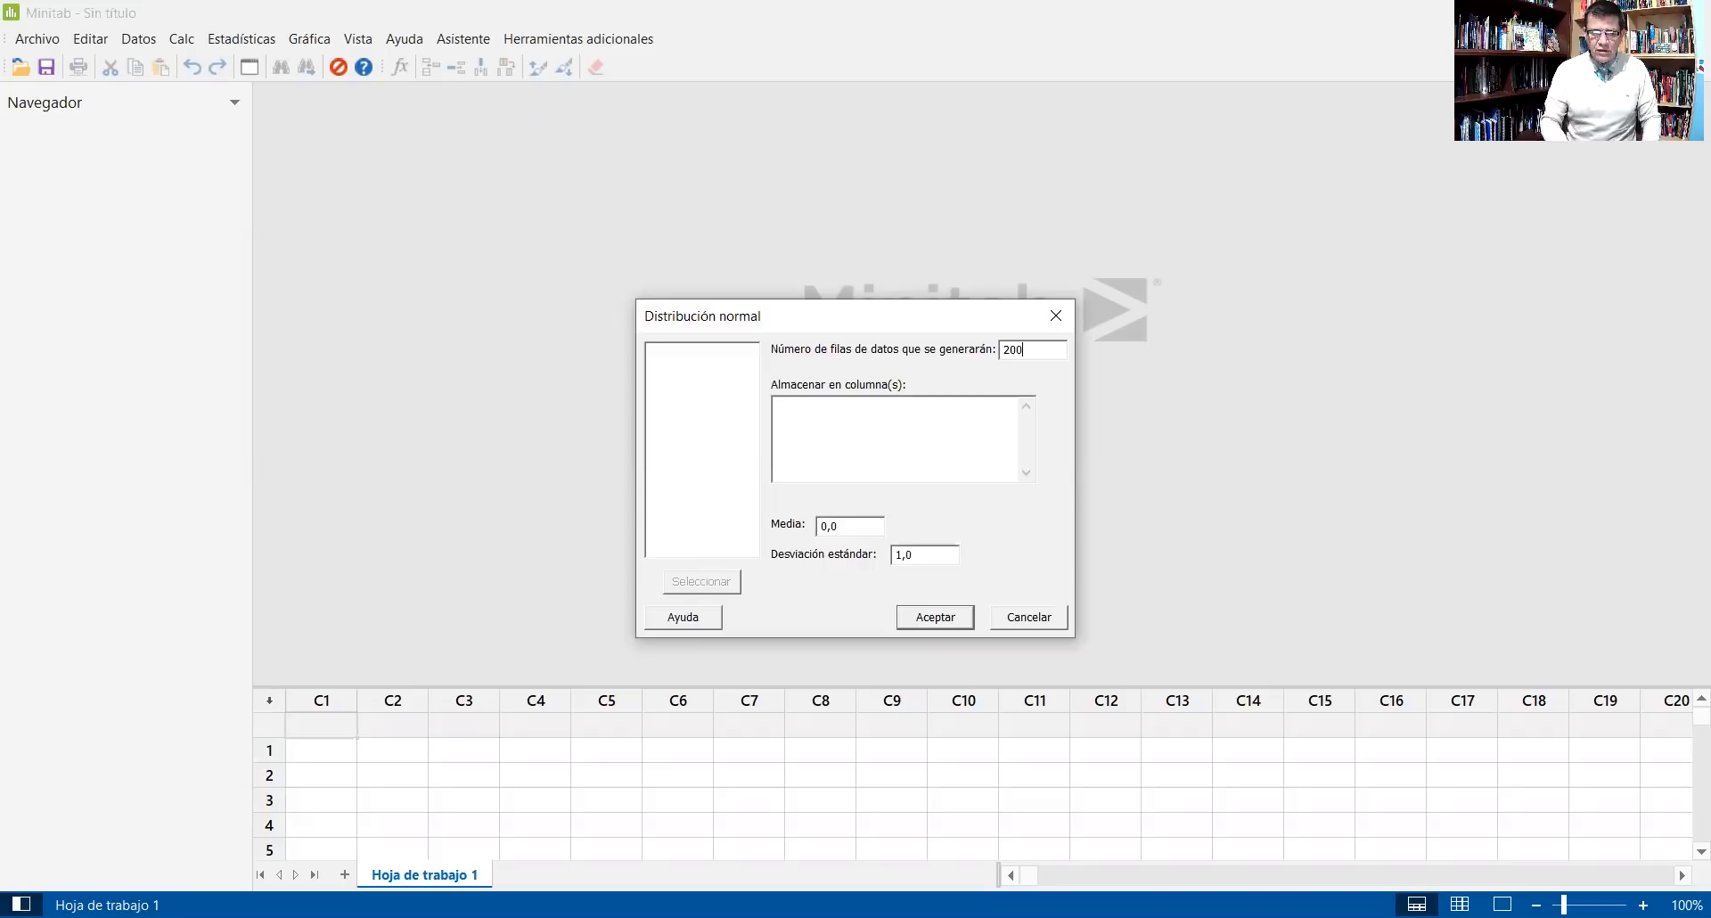
pyautogui.click(800, 403)
pyautogui.write('C1')
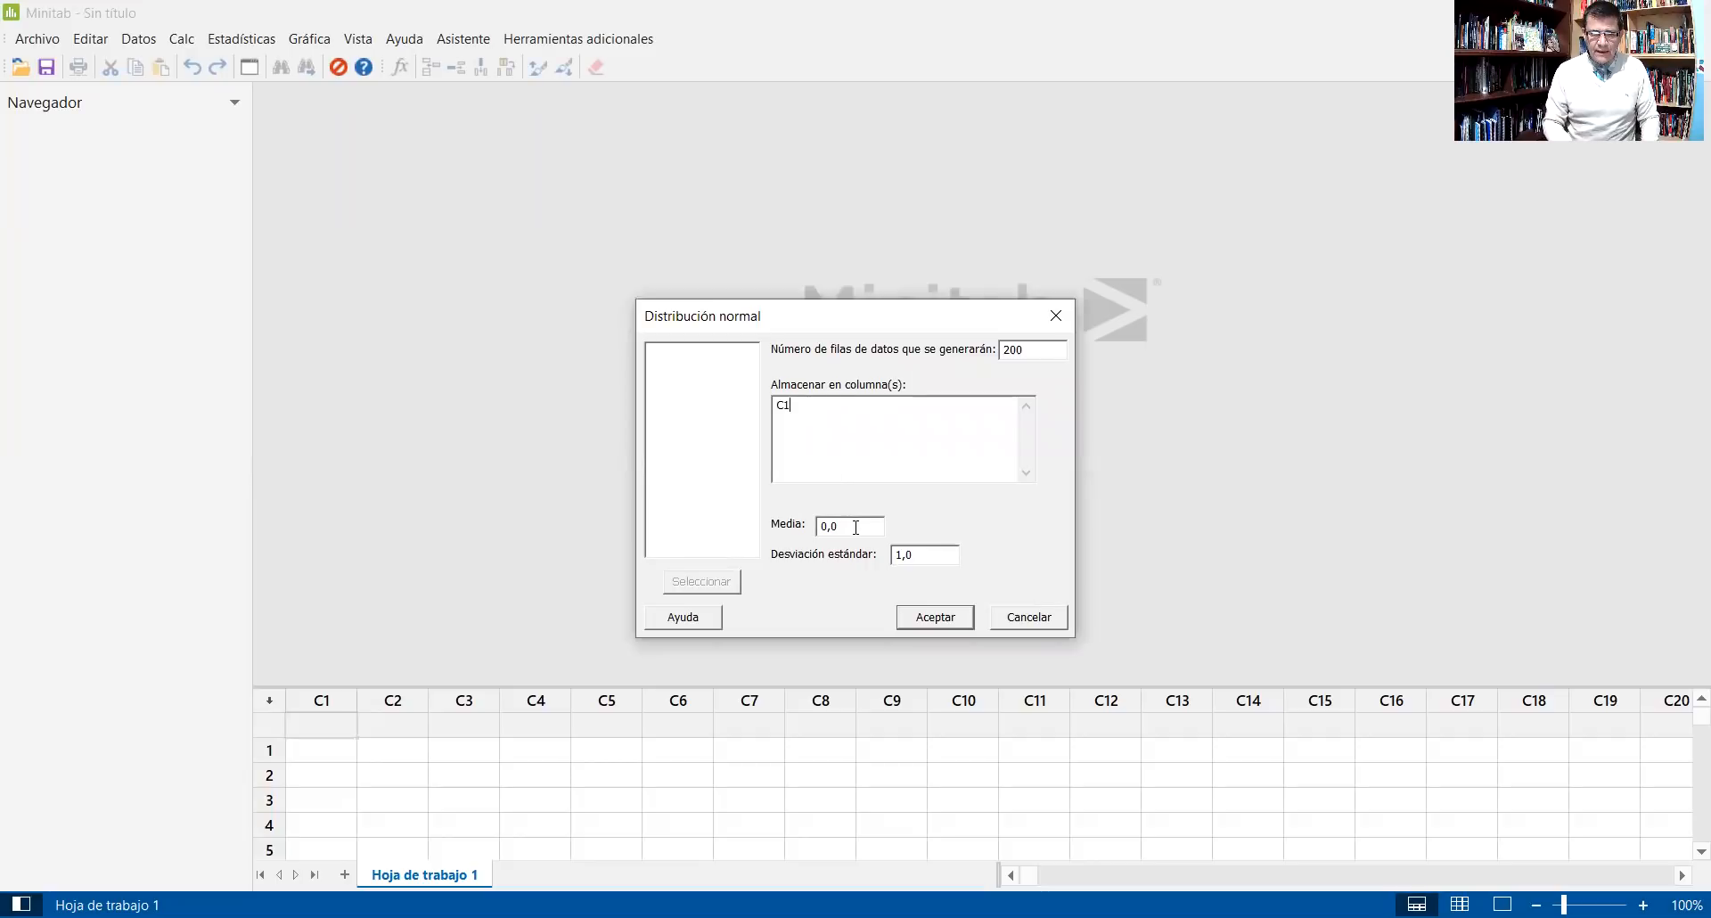
pyautogui.press('BackSpace')
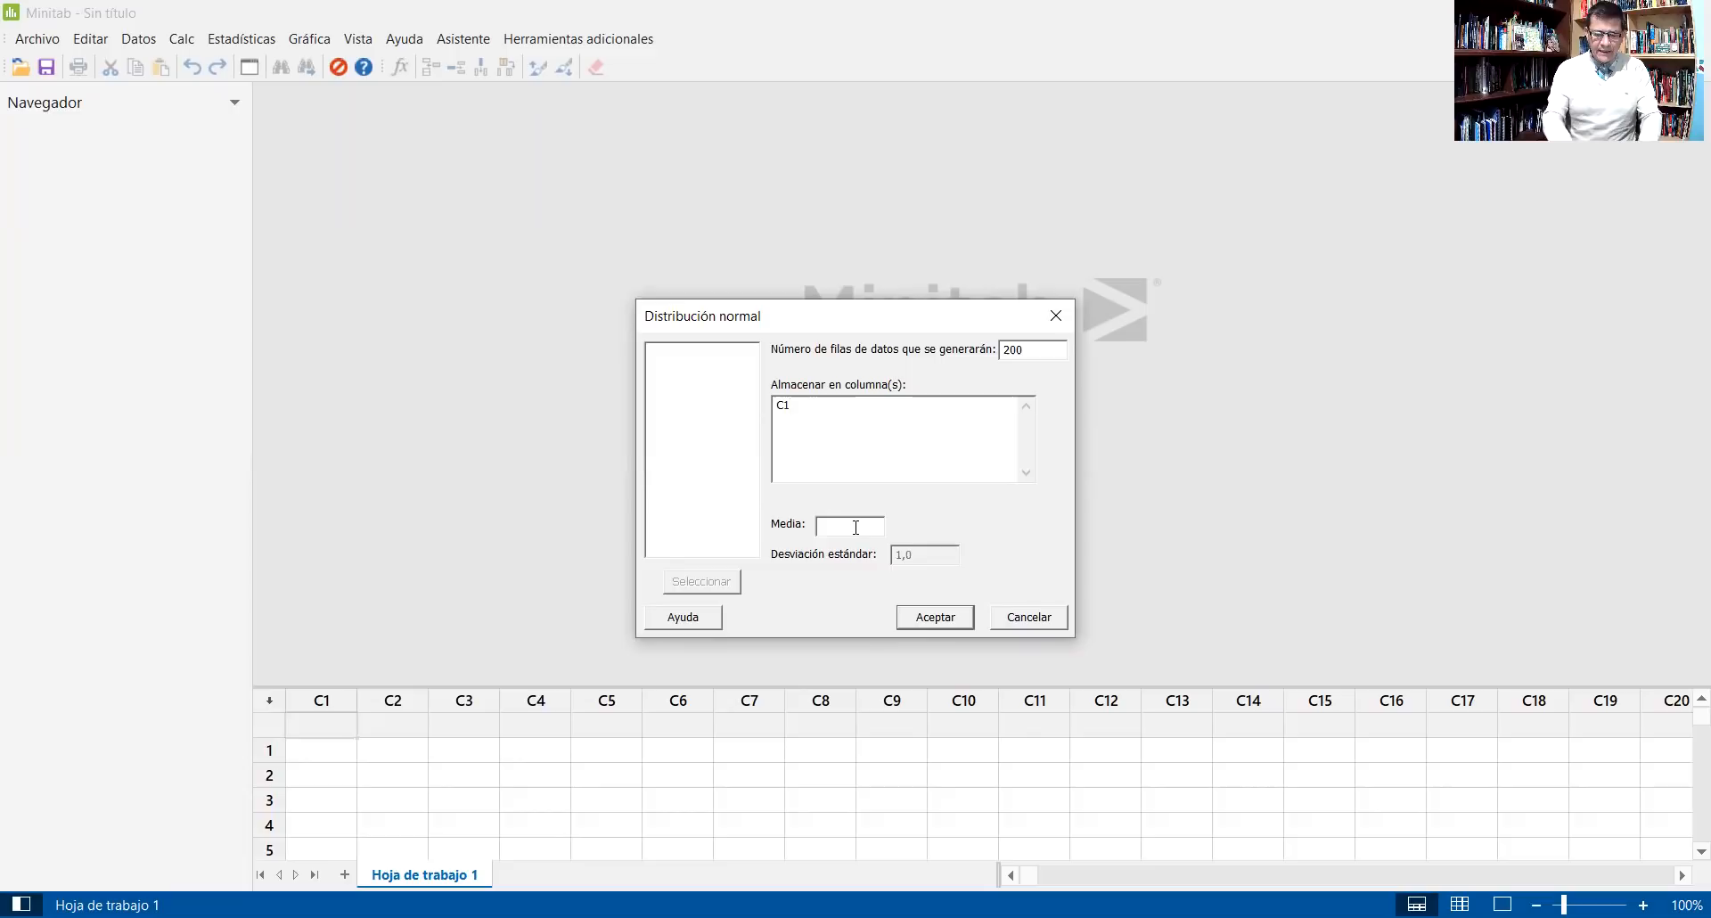
pyautogui.write('65')
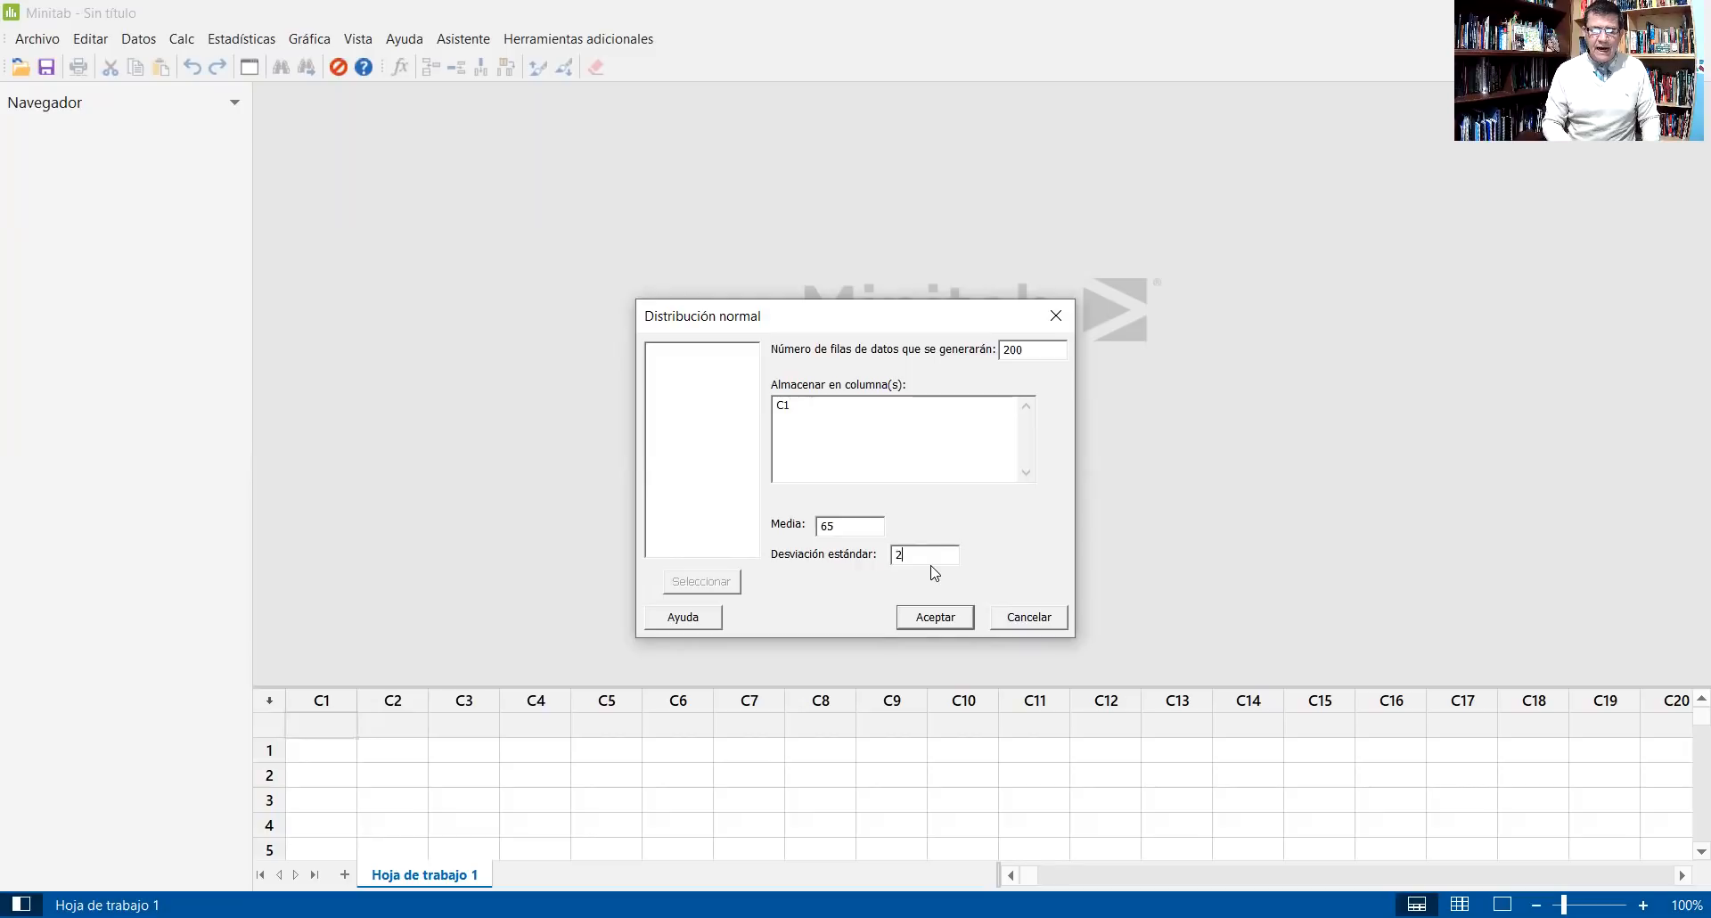
pyautogui.click(938, 619)
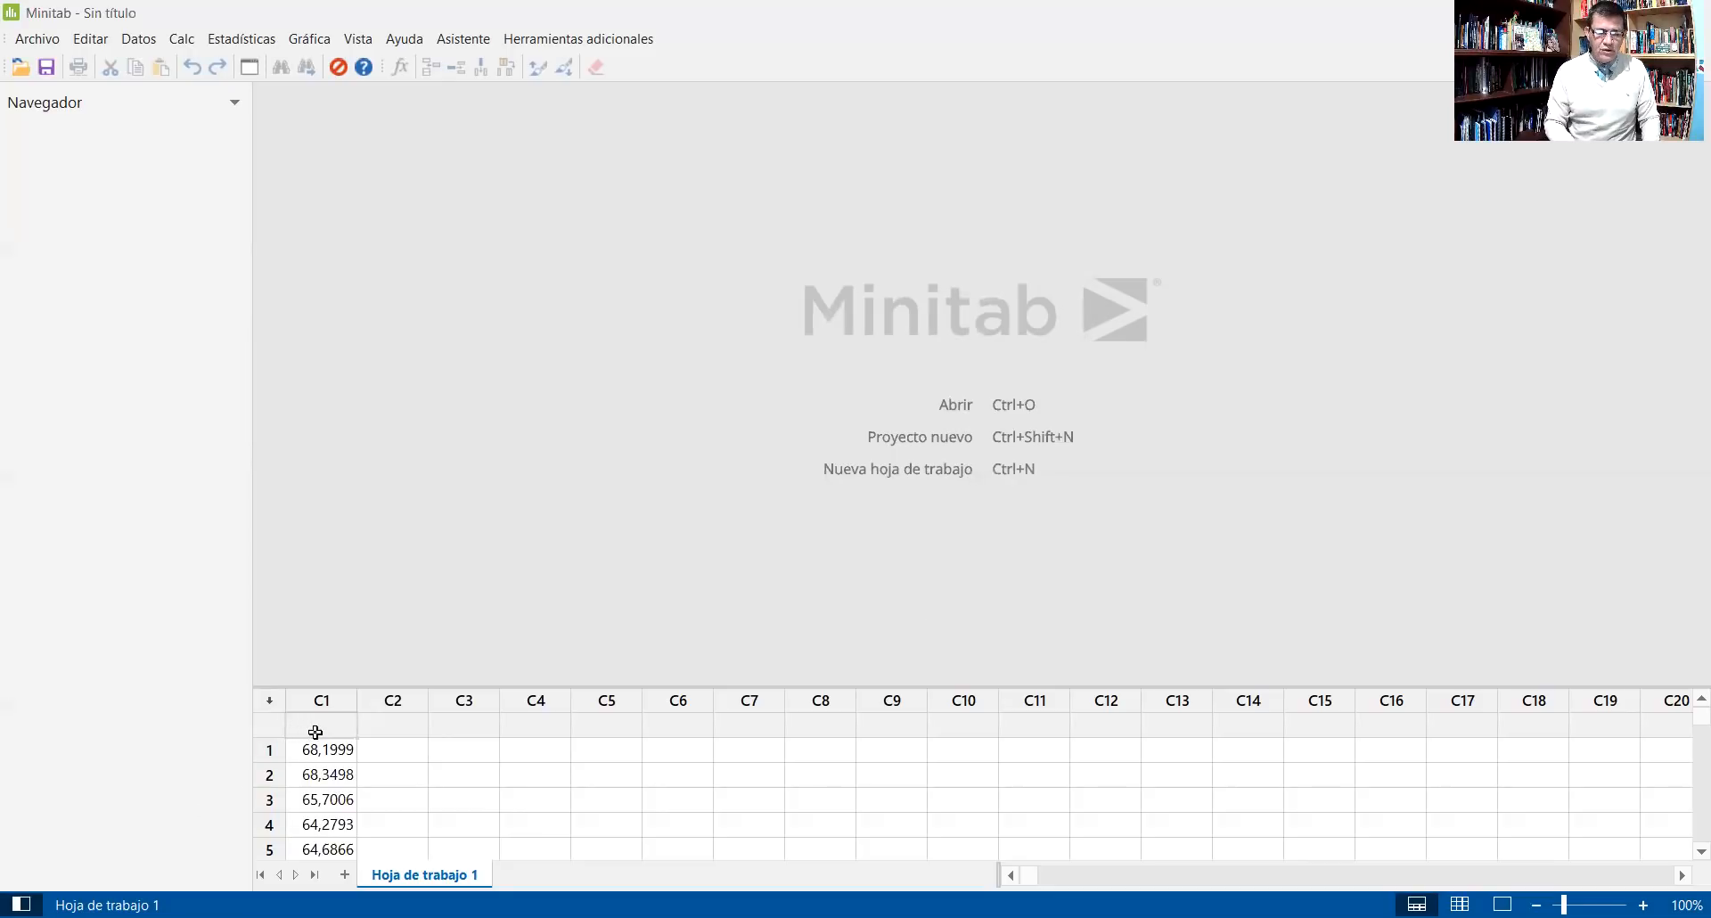
# Name column C1 "CALIFICACIONES DE ÁLGEBRA"
pyautogui.click(319, 729)
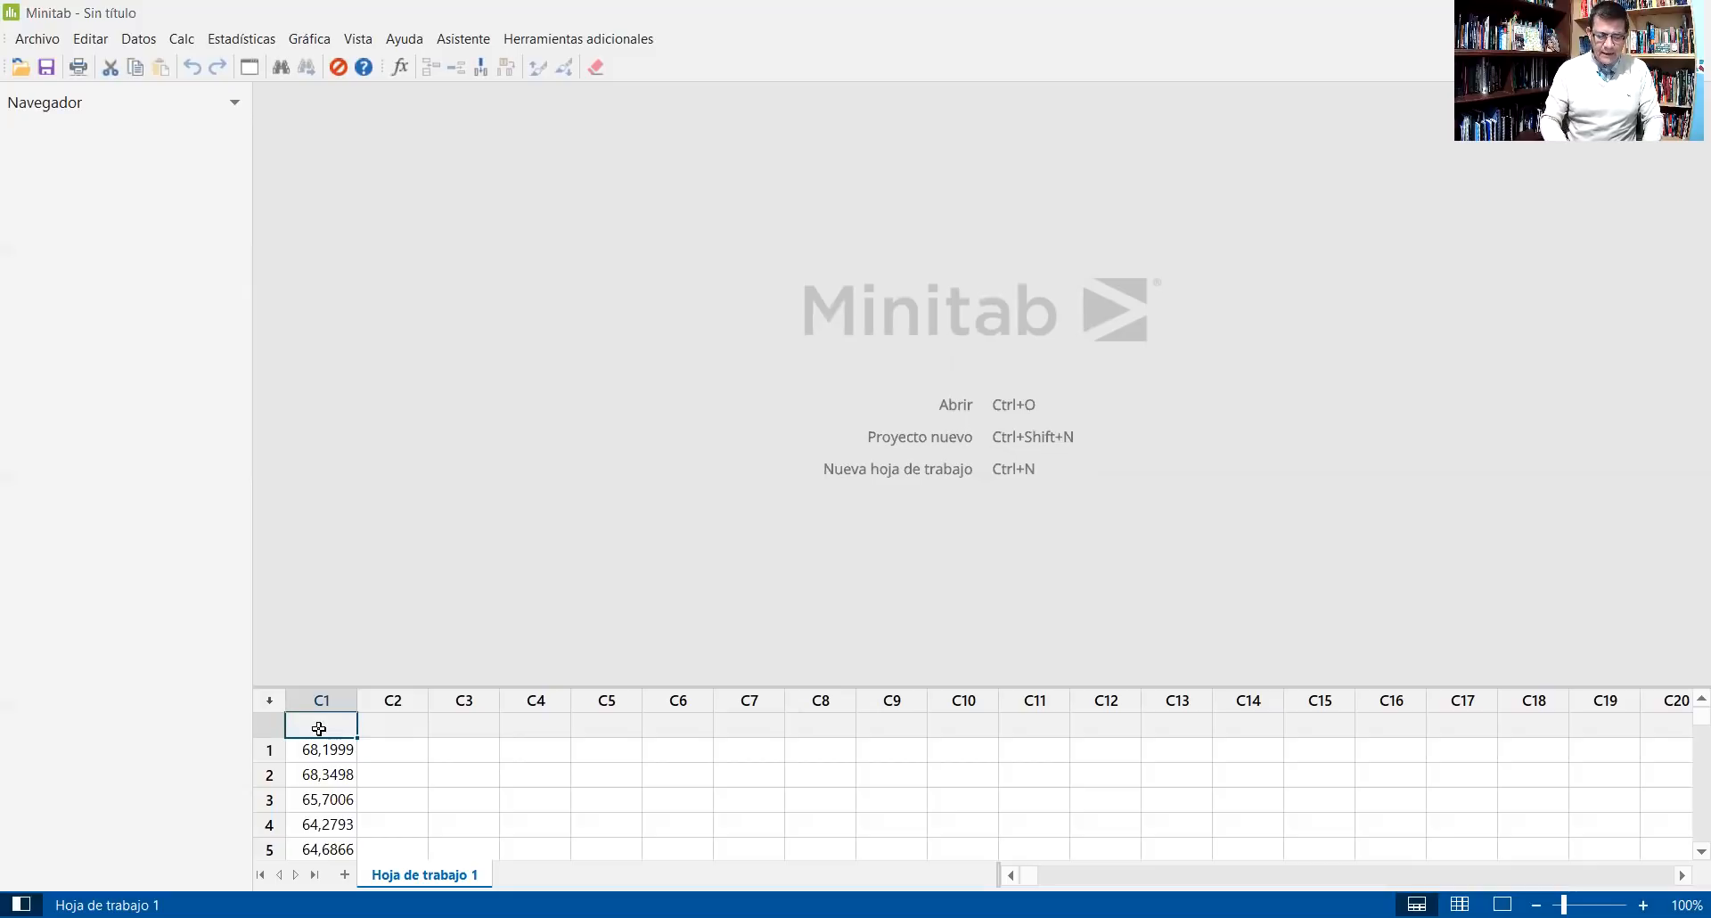
pyautogui.write('CALIFICA')
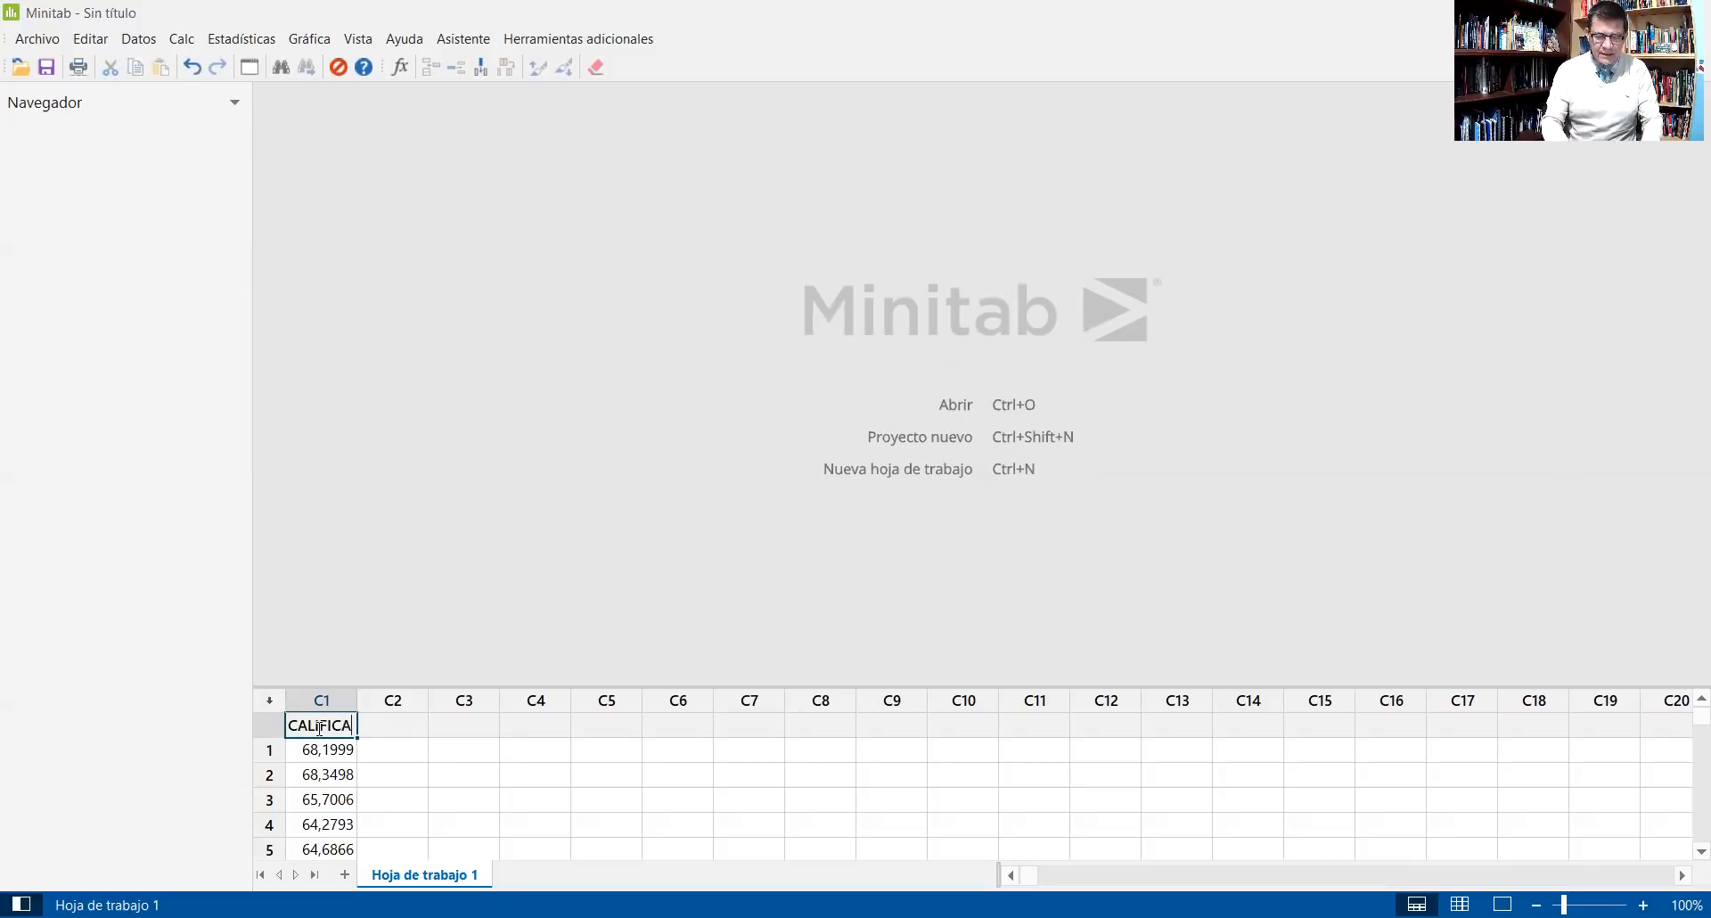
pyautogui.write('CIONES DE ')
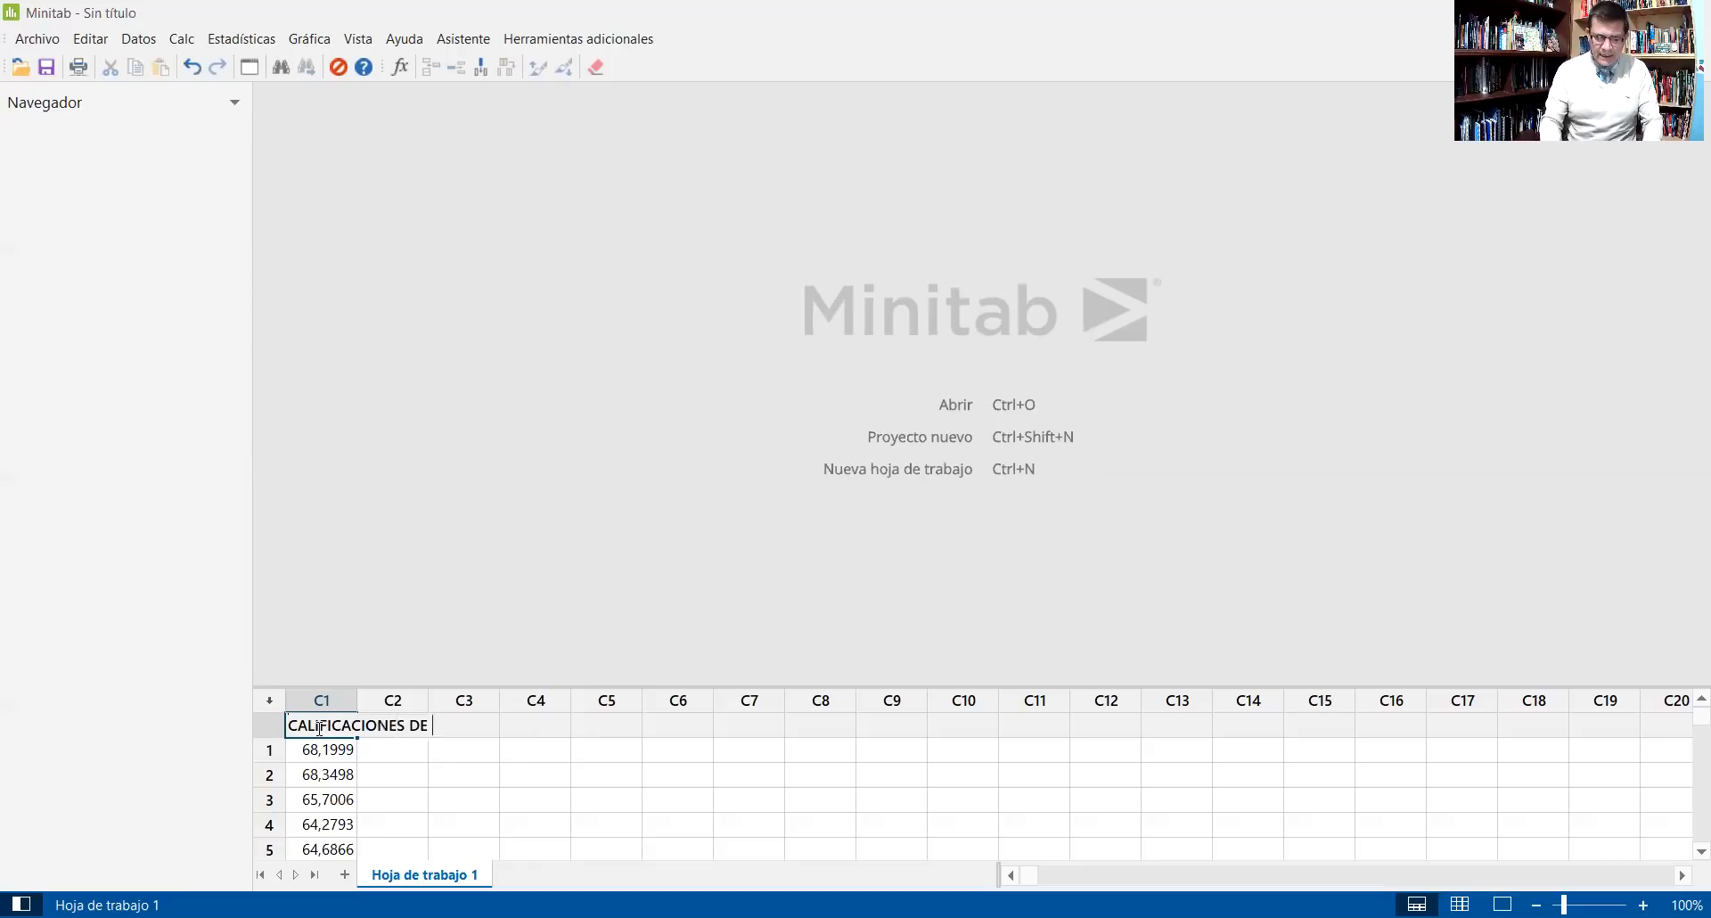
pyautogui.write('ÁLGEBRA')
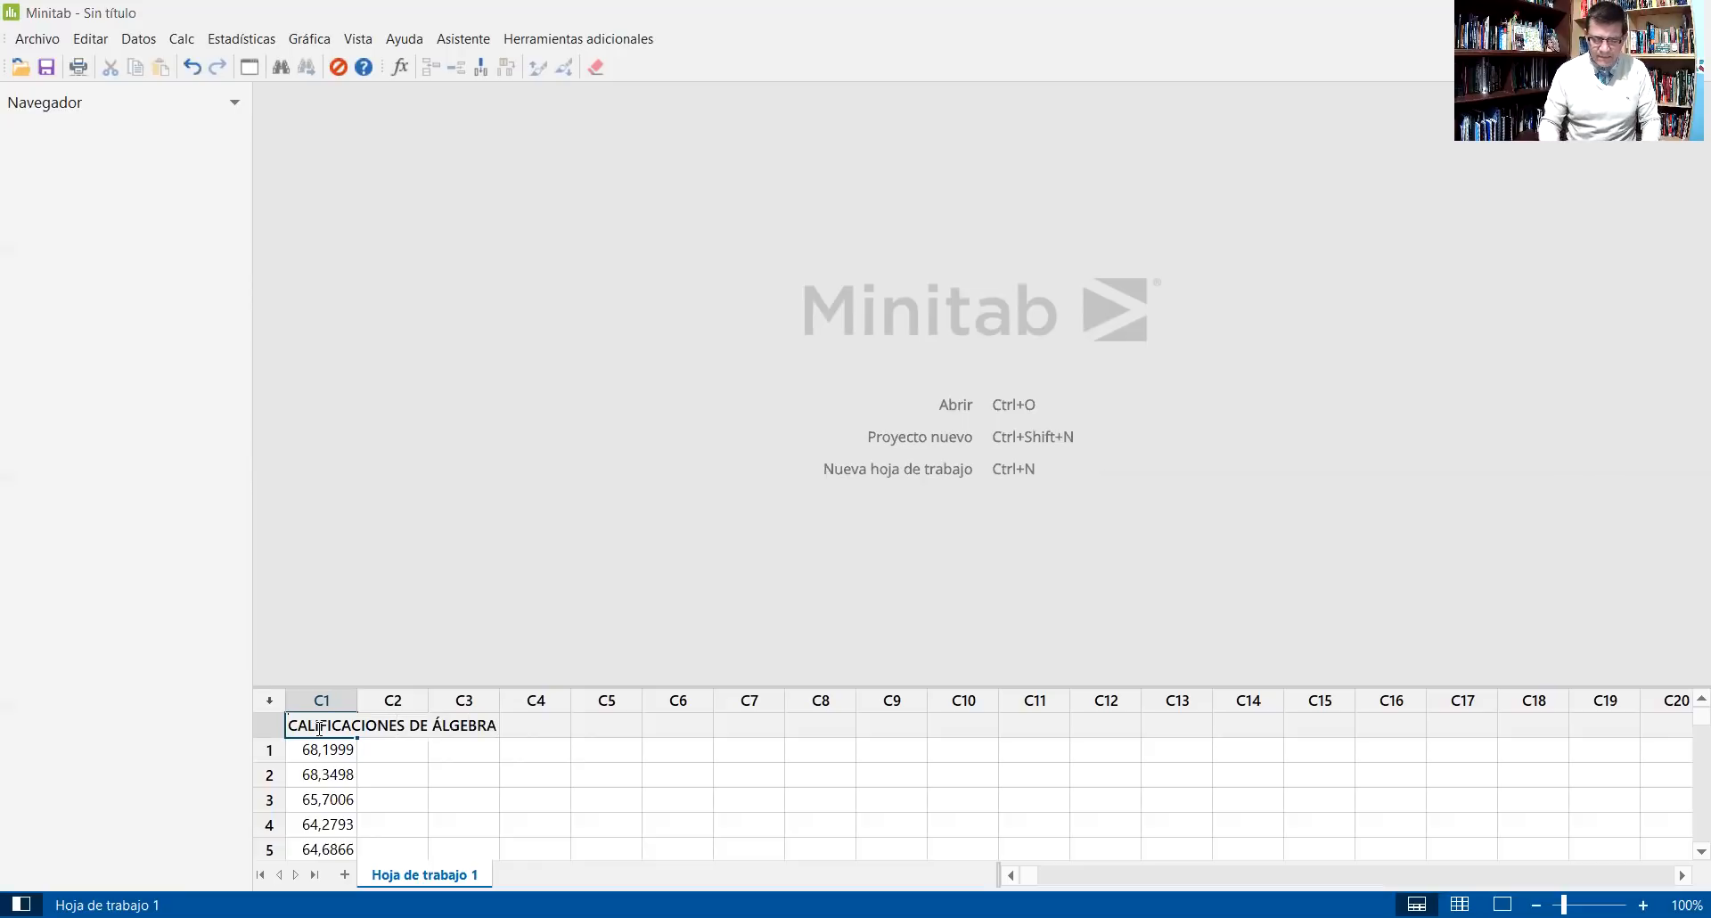
pyautogui.press('Return')
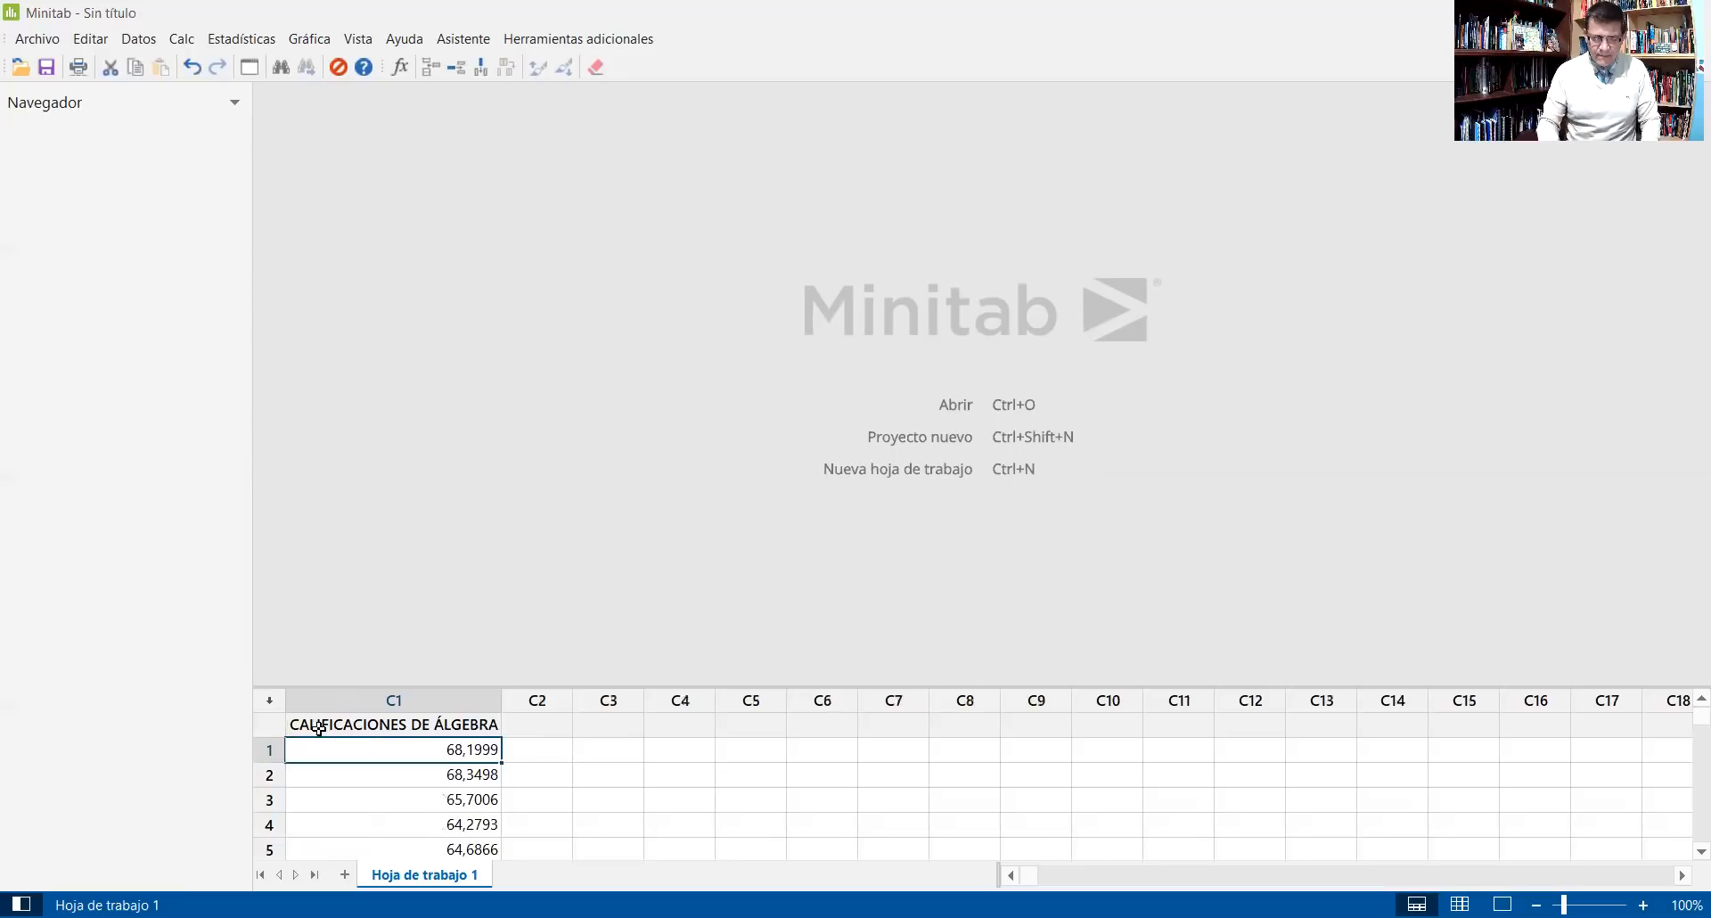
# Look through the generated values in column C1 down to the last filled row and back up
pyautogui.press('Down')
pyautogui.press('Down')
pyautogui.press('Down')
pyautogui.press('Down')
pyautogui.press('Down')
pyautogui.press('Down')
pyautogui.press('Down')
pyautogui.press('Down')
pyautogui.press('Down')
pyautogui.press('Down')
pyautogui.press('Down')
pyautogui.press('Down')
pyautogui.press('Down')
pyautogui.press('Down')
pyautogui.press('Down')
pyautogui.press('Down')
pyautogui.press('Down')
pyautogui.press('Down')
pyautogui.press('Down')
pyautogui.press('Down')
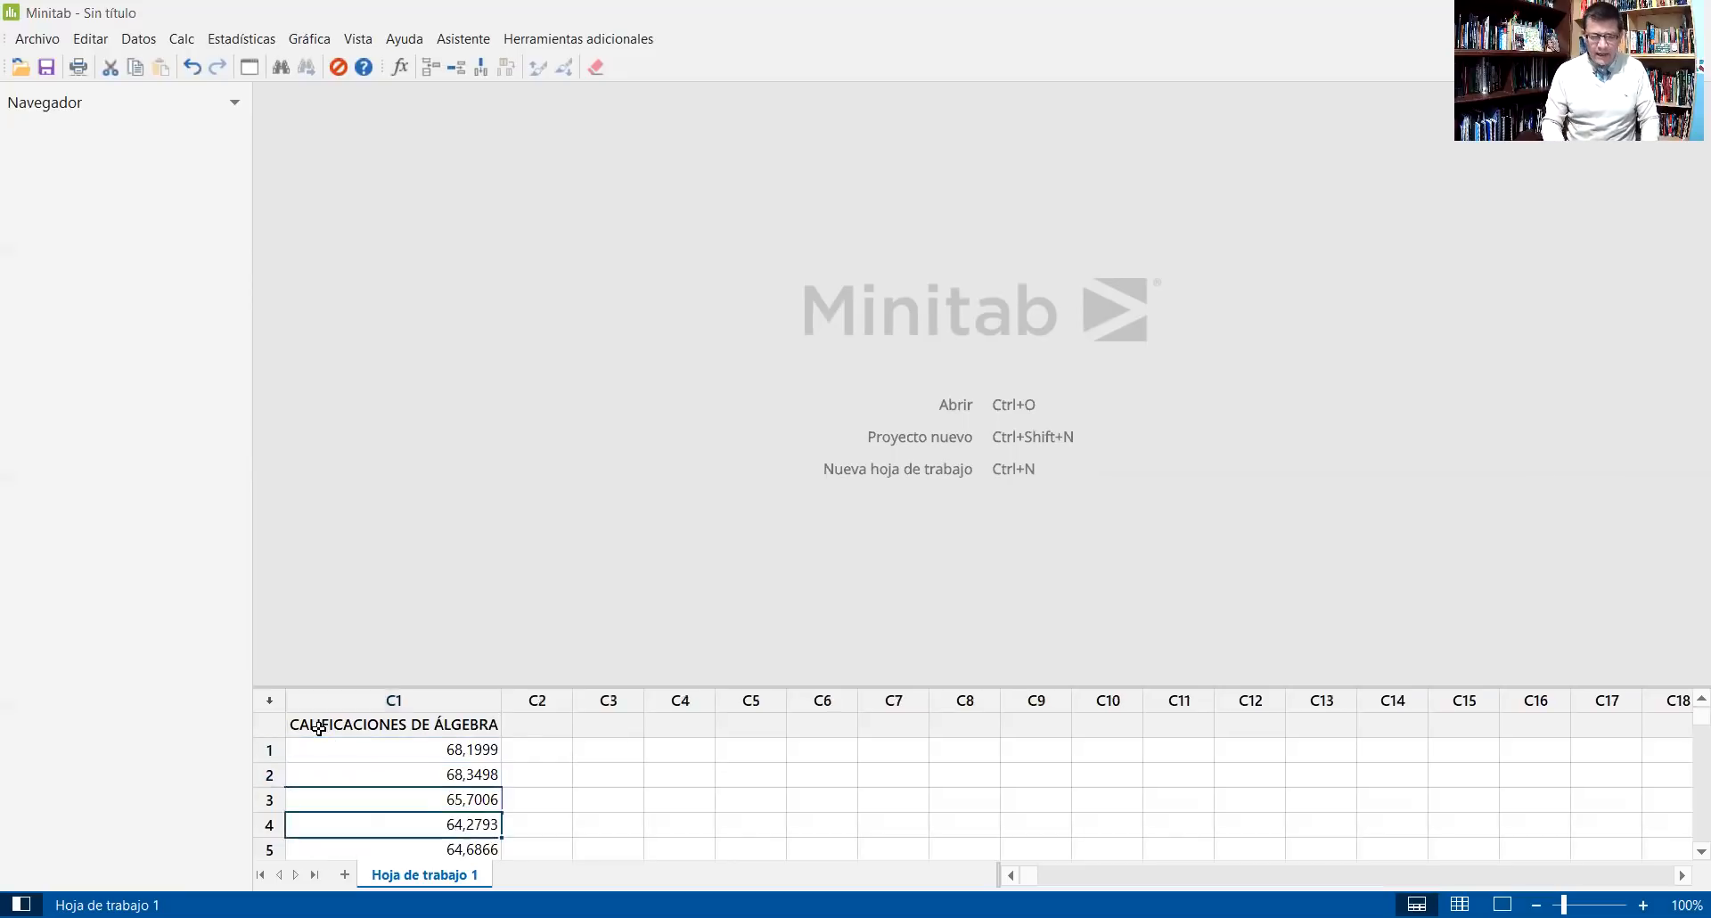
pyautogui.press('Down')
pyautogui.press('Down')
pyautogui.press('Down')
pyautogui.press('Down')
pyautogui.press('Down')
pyautogui.press('Down')
pyautogui.press('Down')
pyautogui.press('Down')
pyautogui.press('Down')
pyautogui.press('Down')
pyautogui.press('Down')
pyautogui.press('Down')
pyautogui.press('Down')
pyautogui.press('Down')
pyautogui.press('Down')
pyautogui.press('Down')
pyautogui.press('Down')
pyautogui.press('Down')
pyautogui.press('Down')
pyautogui.press('Down')
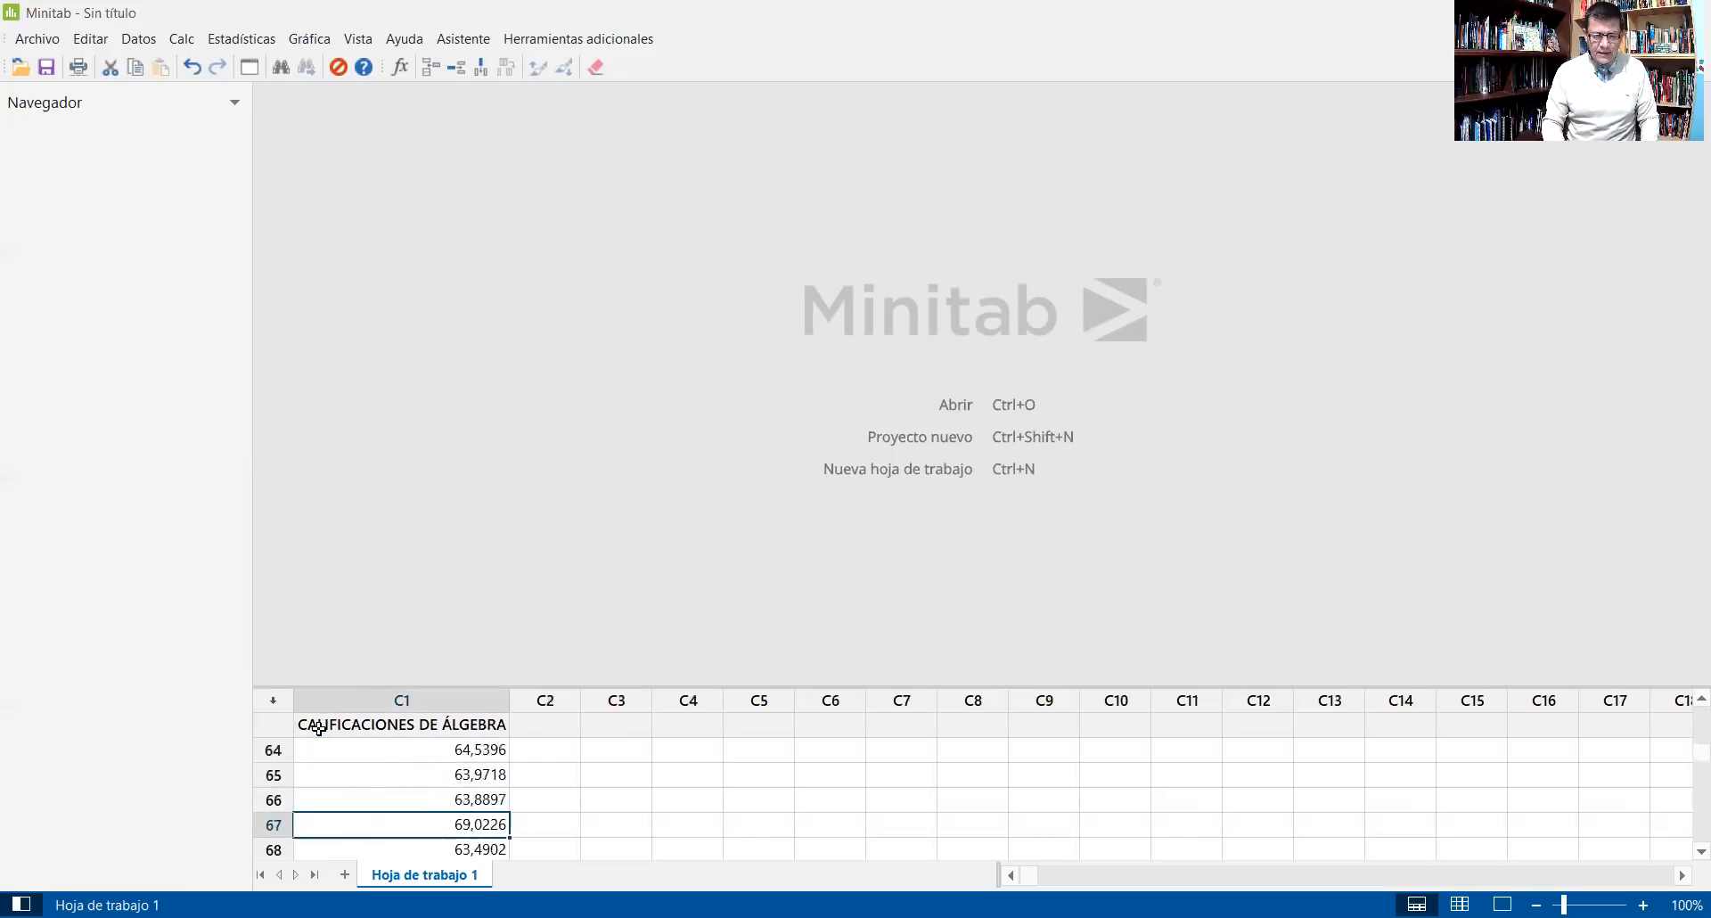
pyautogui.press('Down')
pyautogui.press('Down')
pyautogui.press('Down')
pyautogui.press('Down')
pyautogui.press('Down')
pyautogui.press('Down')
pyautogui.press('Down')
pyautogui.press('Down')
pyautogui.press('Down')
pyautogui.press('Down')
pyautogui.press('Down')
pyautogui.press('Down')
pyautogui.press('Down')
pyautogui.press('Down')
pyautogui.press('Down')
pyautogui.press('Down')
pyautogui.press('Down')
pyautogui.press('Down')
pyautogui.press('Down')
pyautogui.press('Down')
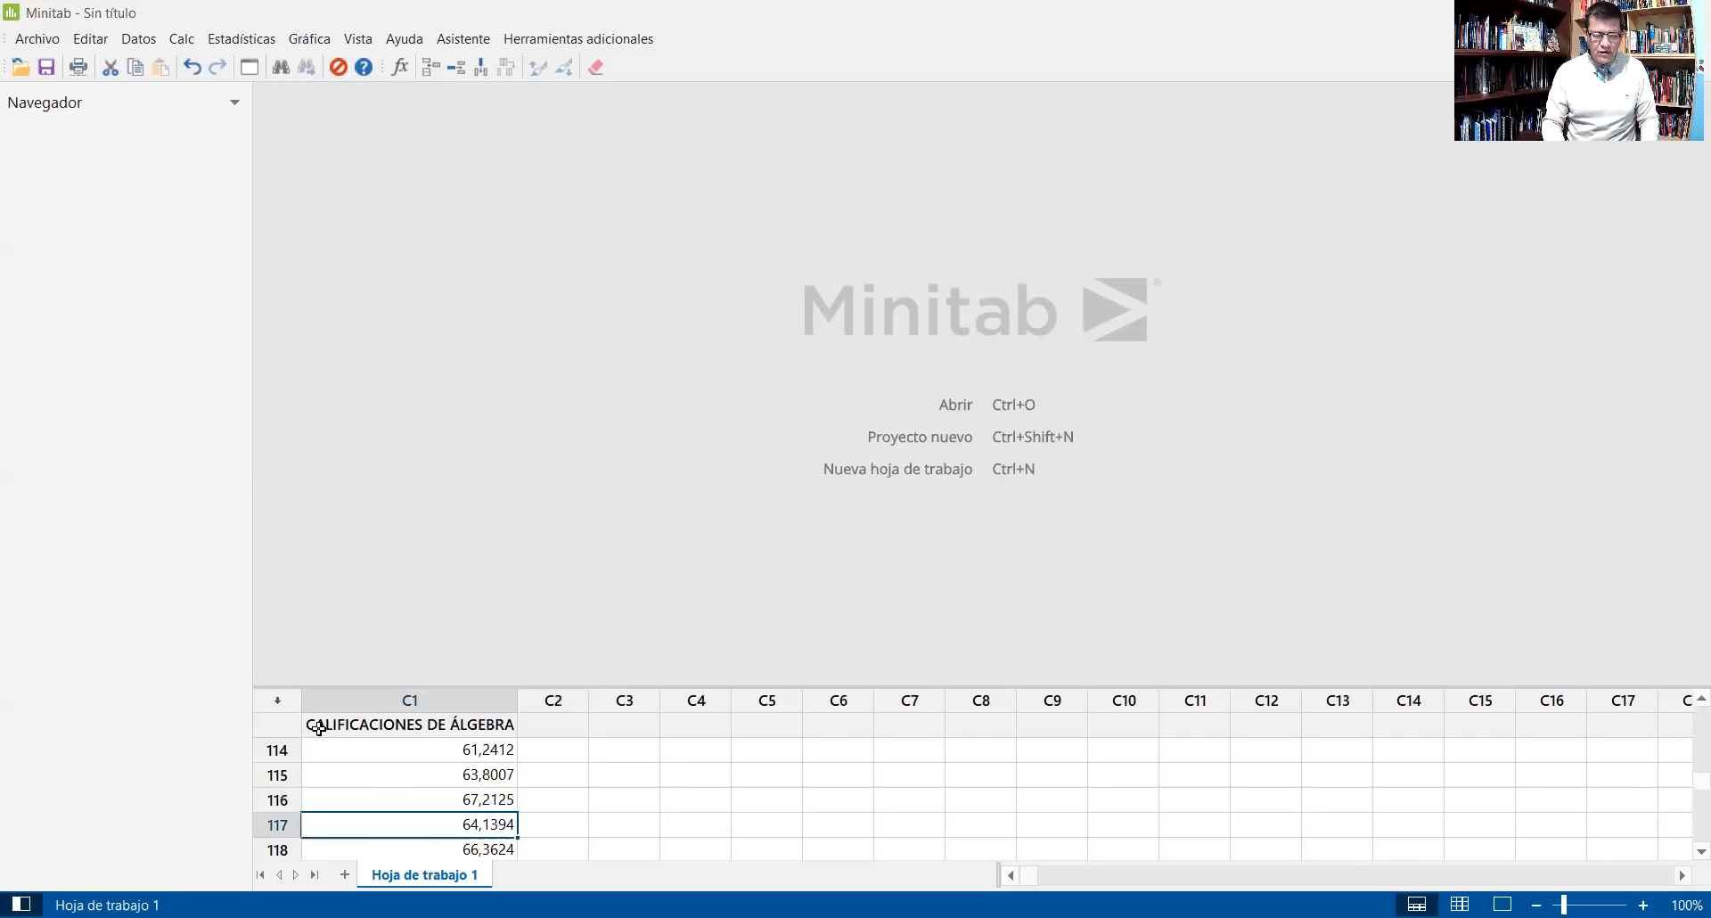
pyautogui.press('Down')
pyautogui.press('Down')
pyautogui.press('Down')
pyautogui.press('Down')
pyautogui.press('Down')
pyautogui.press('Down')
pyautogui.press('Down')
pyautogui.press('Down')
pyautogui.press('Down')
pyautogui.press('Down')
pyautogui.press('Down')
pyautogui.press('Down')
pyautogui.press('Down')
pyautogui.press('Down')
pyautogui.press('Down')
pyautogui.press('Down')
pyautogui.press('Down')
pyautogui.press('Down')
pyautogui.press('Down')
pyautogui.press('Down')
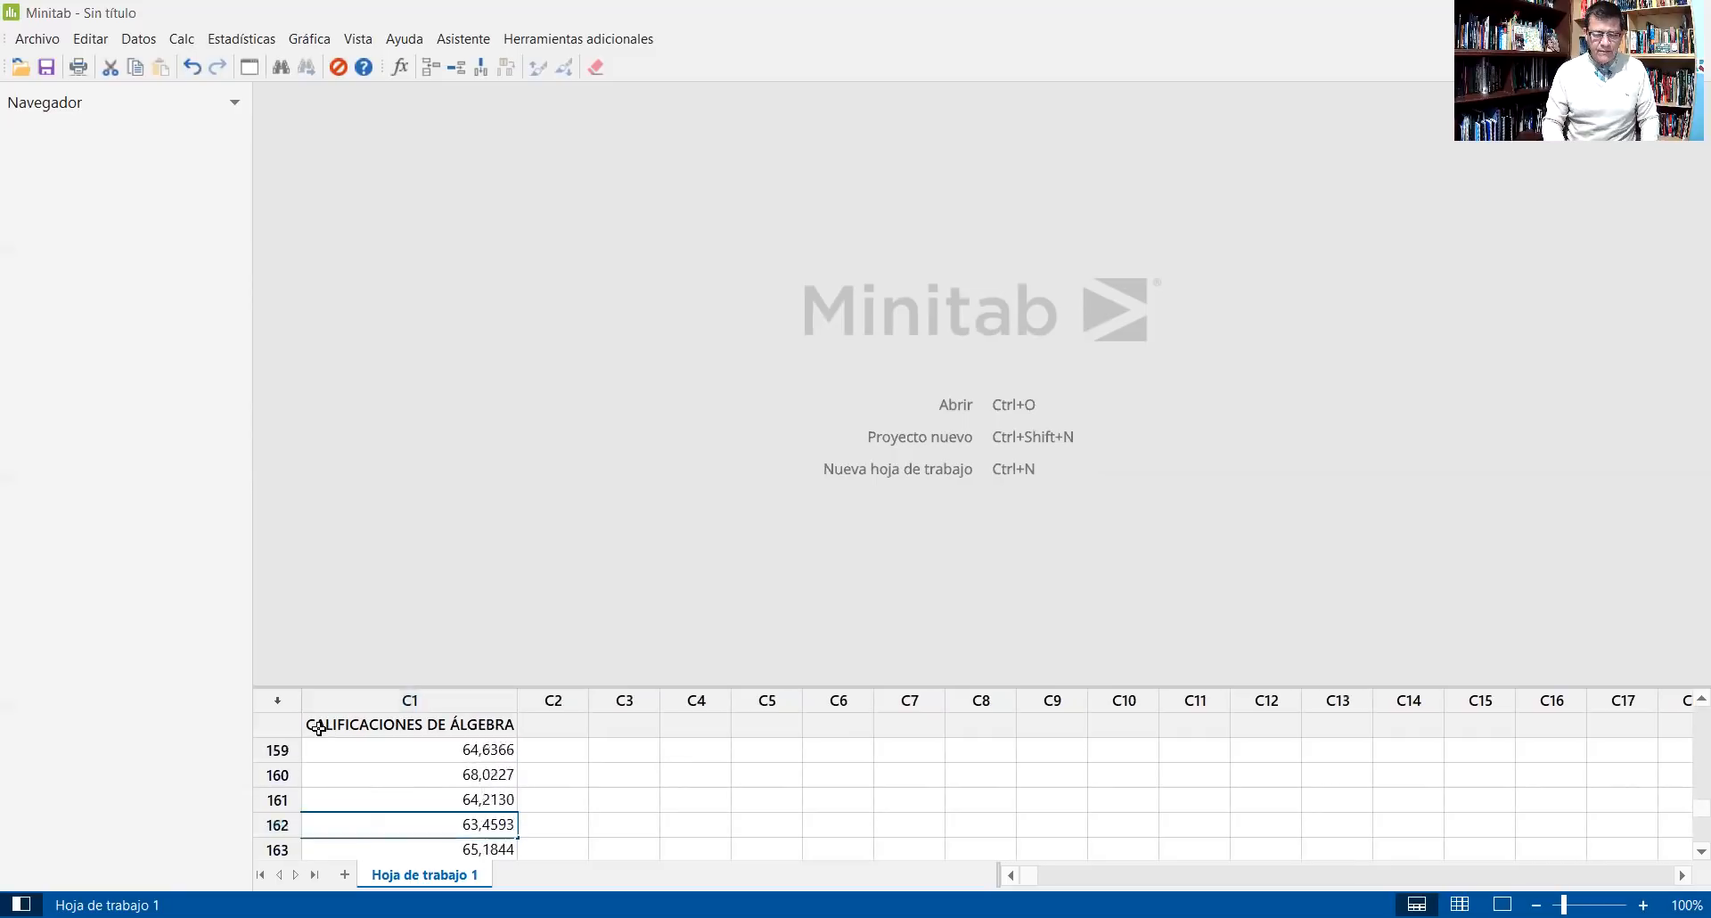
pyautogui.press('Down')
pyautogui.press('Down')
pyautogui.press('Down')
pyautogui.press('Down')
pyautogui.press('Down')
pyautogui.press('Down')
pyautogui.press('Down')
pyautogui.press('Down')
pyautogui.press('Down')
pyautogui.press('Down')
pyautogui.press('Down')
pyautogui.press('Down')
pyautogui.press('Down')
pyautogui.press('Down')
pyautogui.press('Down')
pyautogui.press('Down')
pyautogui.press('Down')
pyautogui.press('Down')
pyautogui.press('Down')
pyautogui.press('Down')
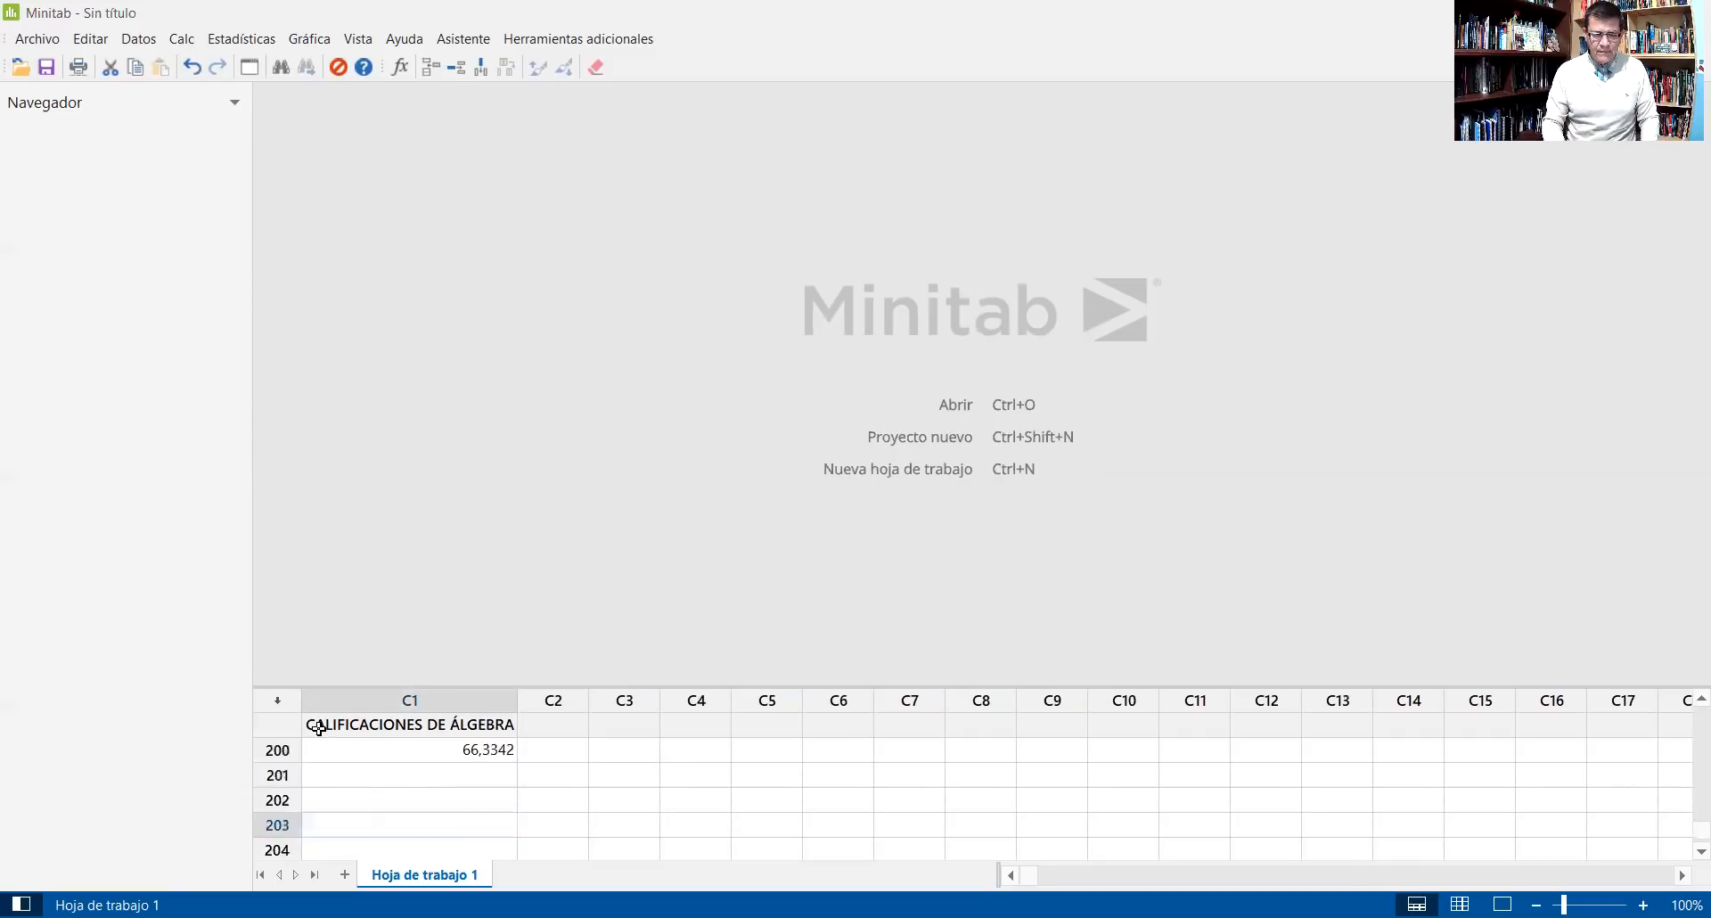
pyautogui.press('Up')
pyautogui.press('Up')
pyautogui.press('Up')
pyautogui.press('Up')
pyautogui.press('Up')
pyautogui.press('Up')
pyautogui.press('Up')
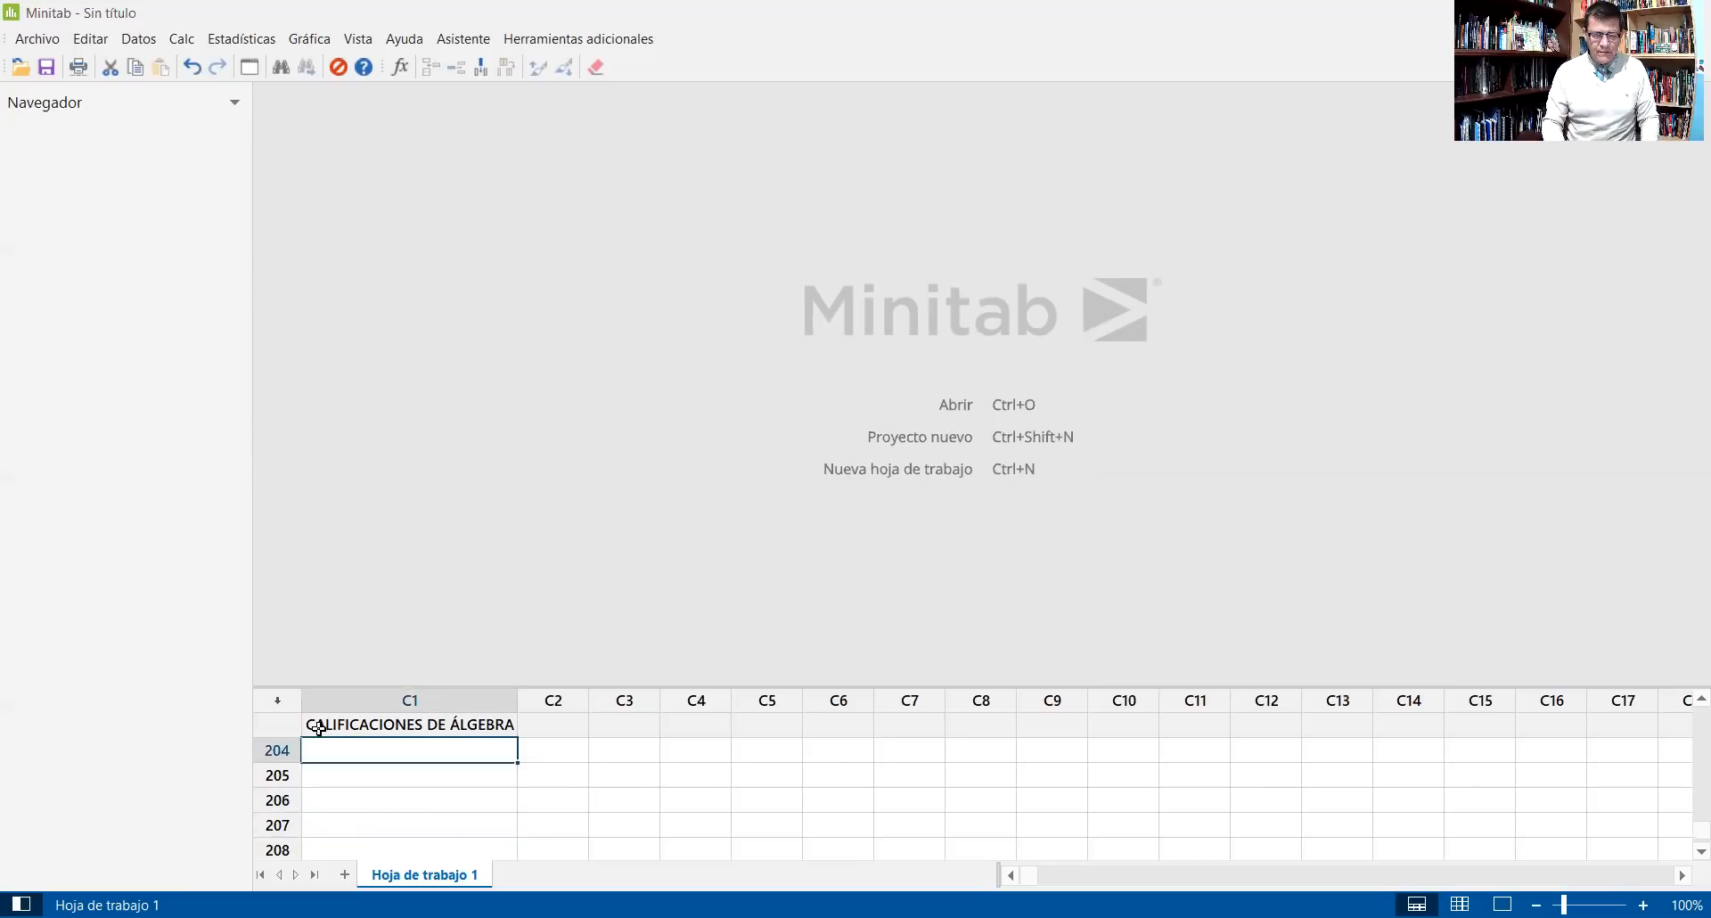
pyautogui.press('Up')
pyautogui.press('Up')
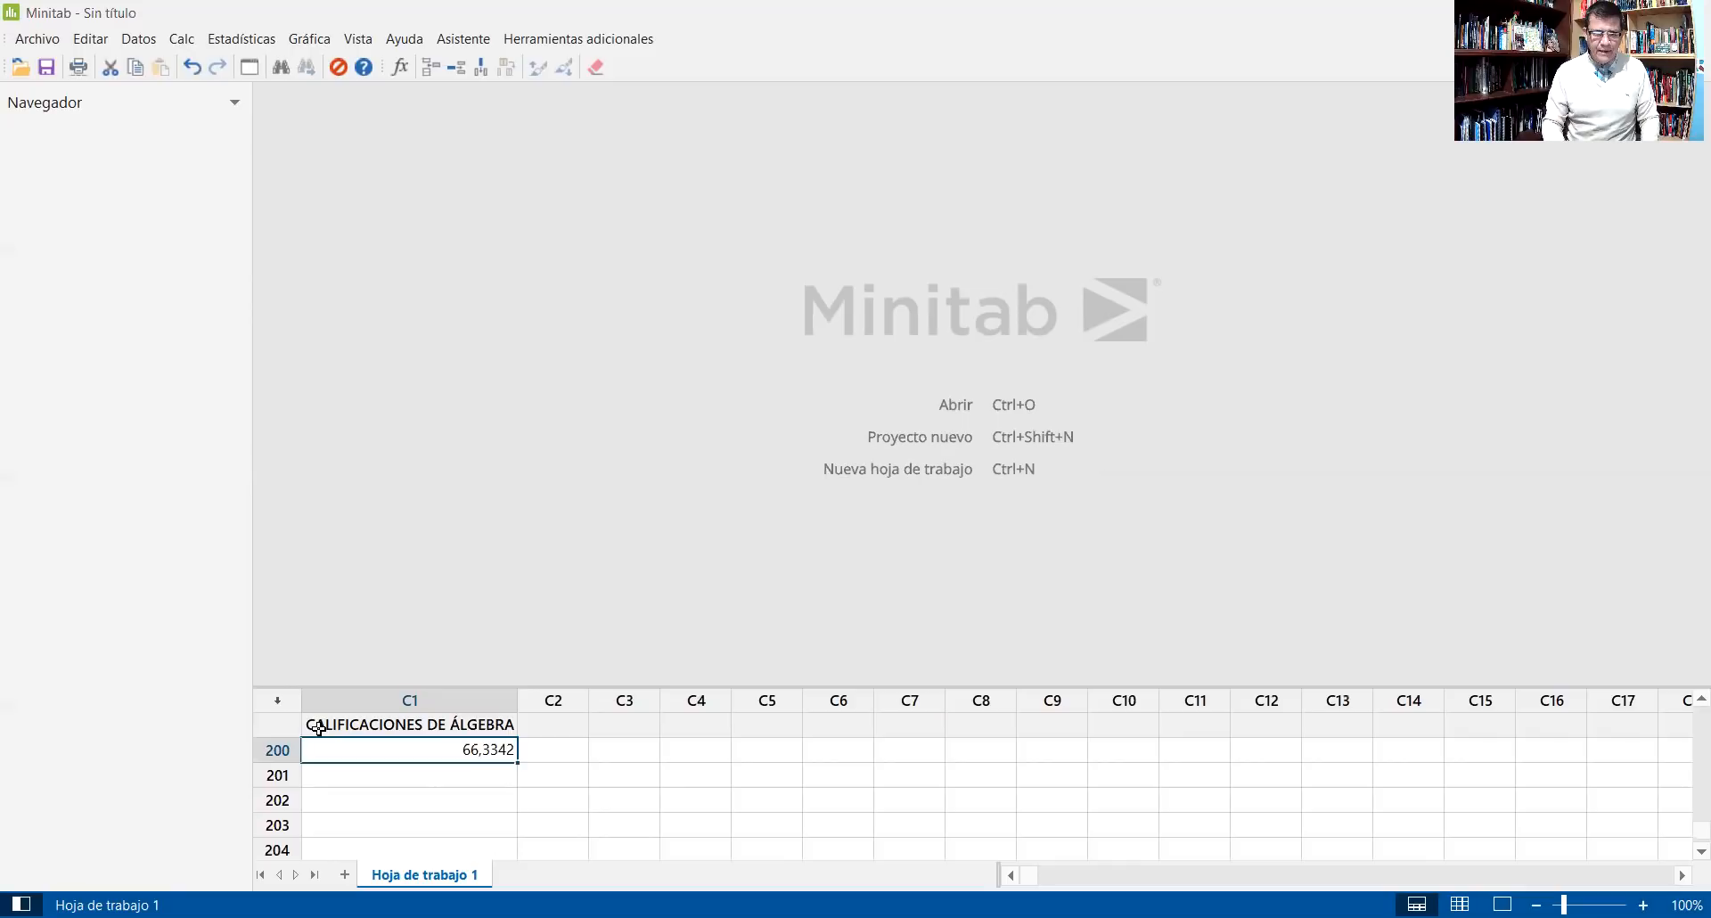
pyautogui.press('Up')
pyautogui.press('Up')
pyautogui.press('Up')
pyautogui.press('Up')
pyautogui.press('Up')
pyautogui.press('Up')
pyautogui.press('Up')
pyautogui.press('Up')
pyautogui.press('Up')
pyautogui.press('Up')
pyautogui.press('Up')
pyautogui.press('Up')
pyautogui.press('Up')
pyautogui.press('Up')
pyautogui.press('Up')
pyautogui.press('Up')
pyautogui.press('Up')
pyautogui.press('Up')
pyautogui.press('Up')
pyautogui.press('Up')
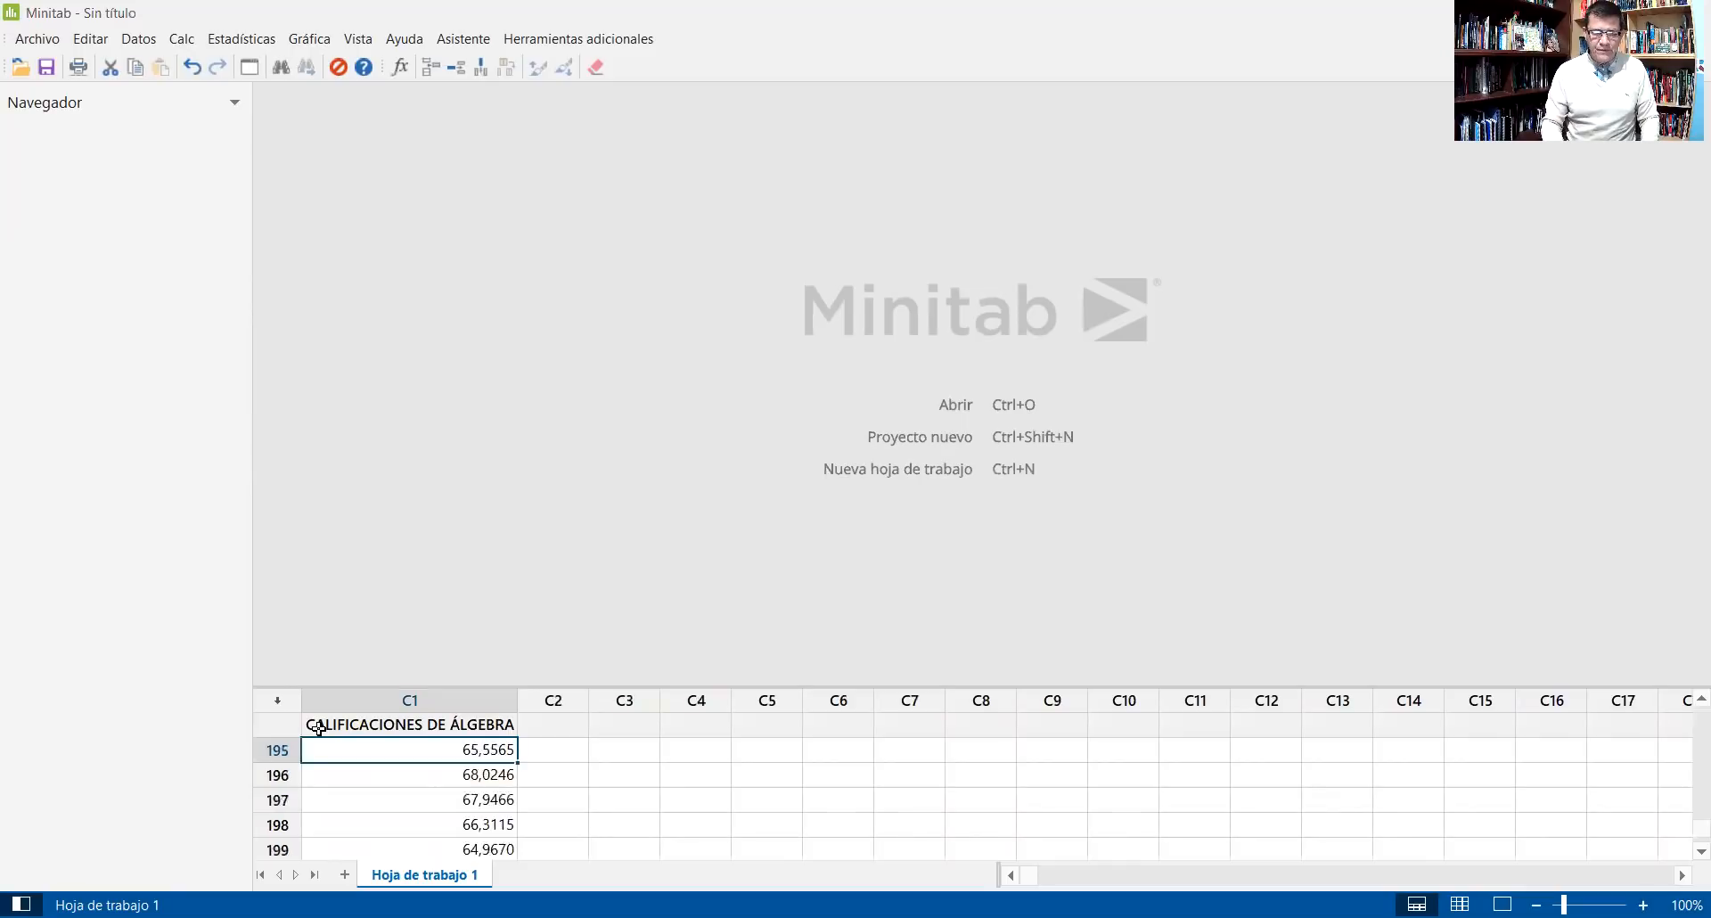
# Go back up through the generated values in column C1 to its first row
pyautogui.press('Up')
pyautogui.press('Up')
pyautogui.press('Up')
pyautogui.press('Up')
pyautogui.press('Up')
pyautogui.press('Up')
pyautogui.press('Up')
pyautogui.press('Up')
pyautogui.press('Up')
pyautogui.press('Up')
pyautogui.press('Up')
pyautogui.press('Up')
pyautogui.press('Up')
pyautogui.press('Up')
pyautogui.press('Up')
pyautogui.press('Up')
pyautogui.press('Up')
pyautogui.press('Up')
pyautogui.press('Up')
pyautogui.press('Up')
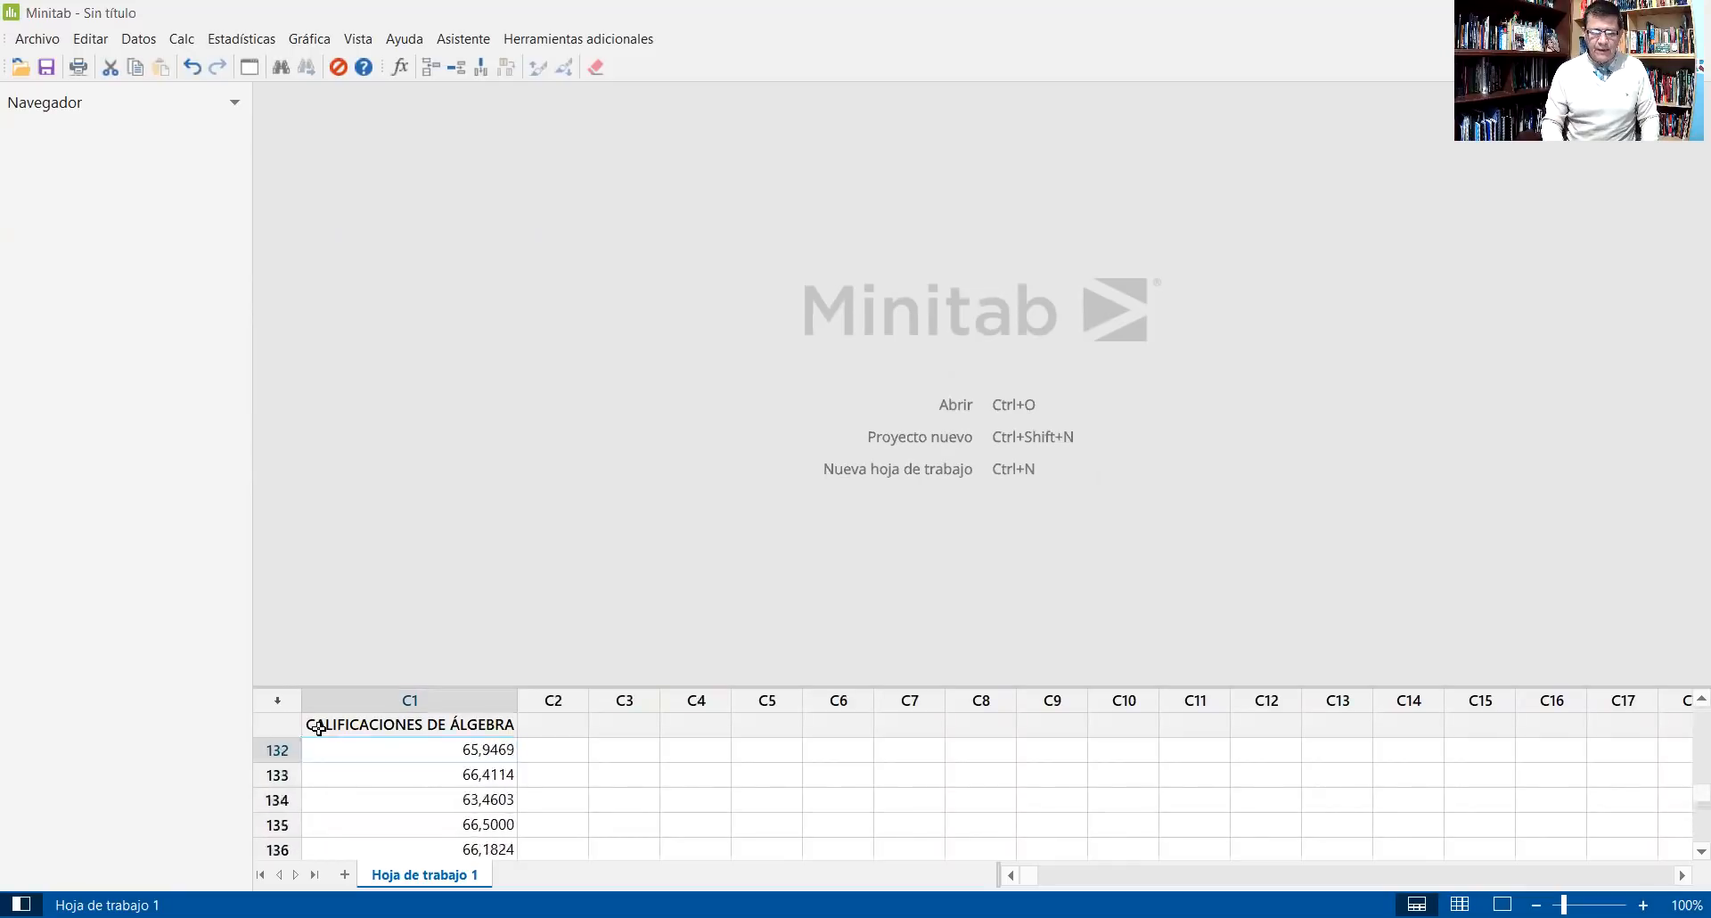
pyautogui.press('Up')
pyautogui.press('Up')
pyautogui.press('Up')
pyautogui.press('Up')
pyautogui.press('Up')
pyautogui.press('Up')
pyautogui.press('Up')
pyautogui.press('Up')
pyautogui.press('Up')
pyautogui.press('Up')
pyautogui.press('Up')
pyautogui.press('Up')
pyautogui.press('Up')
pyautogui.press('Up')
pyautogui.press('Up')
pyautogui.press('Up')
pyautogui.press('Up')
pyautogui.press('Up')
pyautogui.press('Up')
pyautogui.press('Up')
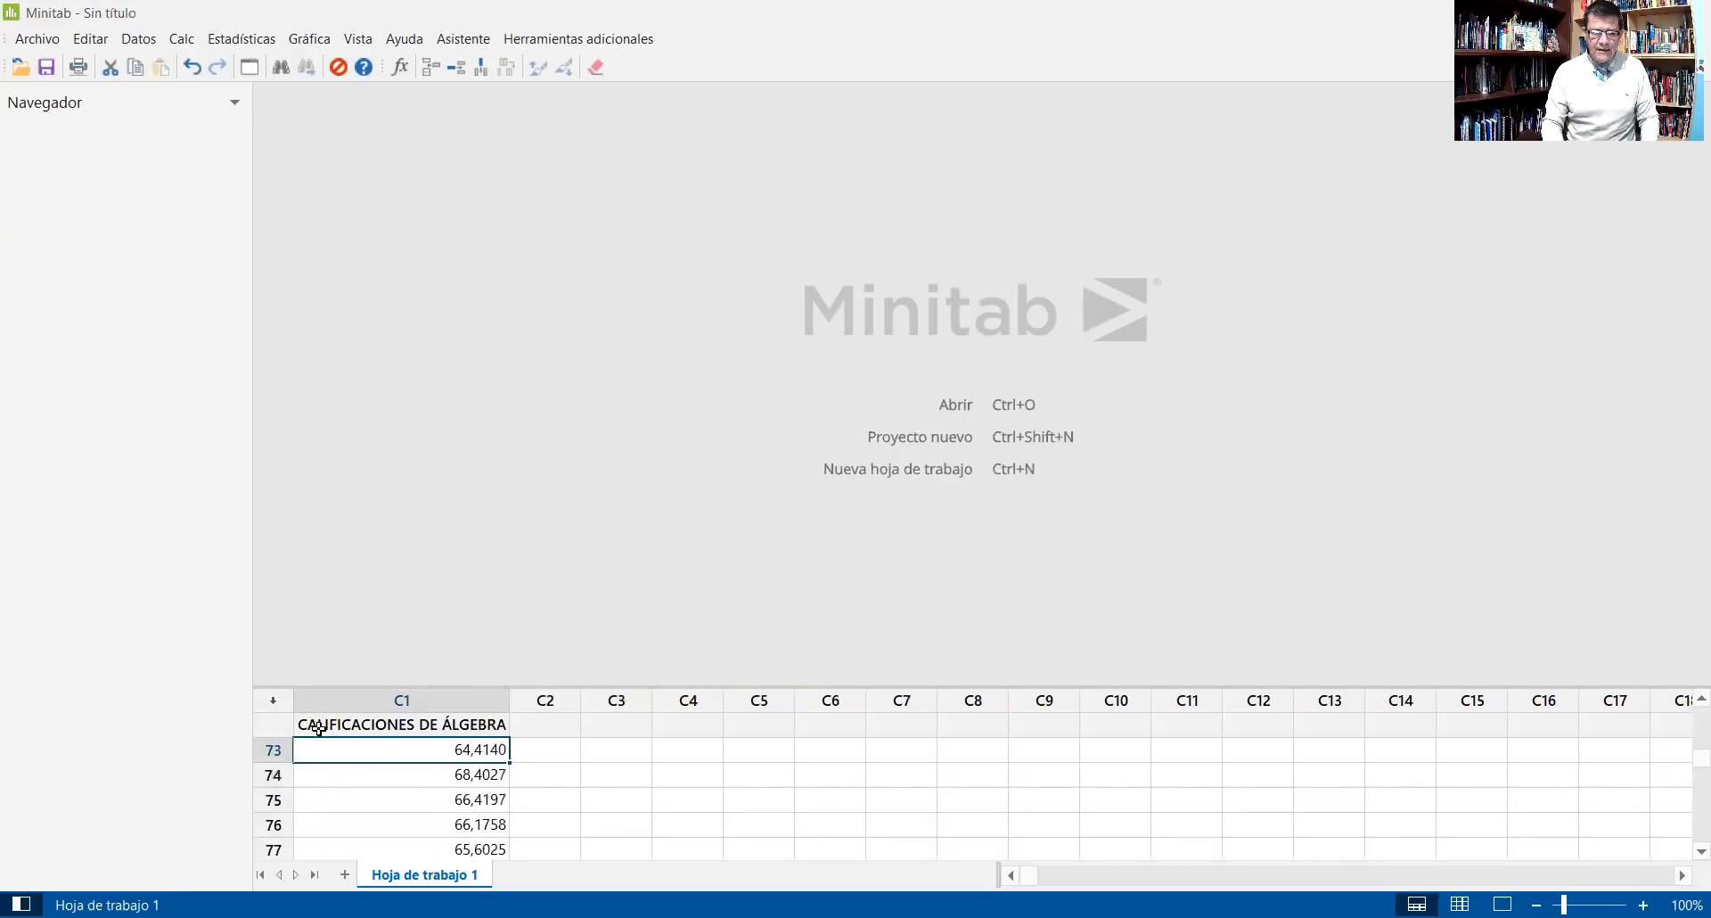
pyautogui.press('Up')
pyautogui.press('Up')
pyautogui.press('Up')
pyautogui.press('Up')
pyautogui.press('Up')
pyautogui.press('Up')
pyautogui.press('Up')
pyautogui.press('Up')
pyautogui.press('Up')
pyautogui.press('Up')
pyautogui.press('Up')
pyautogui.press('Up')
pyautogui.press('Up')
pyautogui.press('Up')
pyautogui.press('Up')
pyautogui.press('Up')
pyautogui.press('Up')
pyautogui.press('Up')
pyautogui.press('Up')
pyautogui.press('Up')
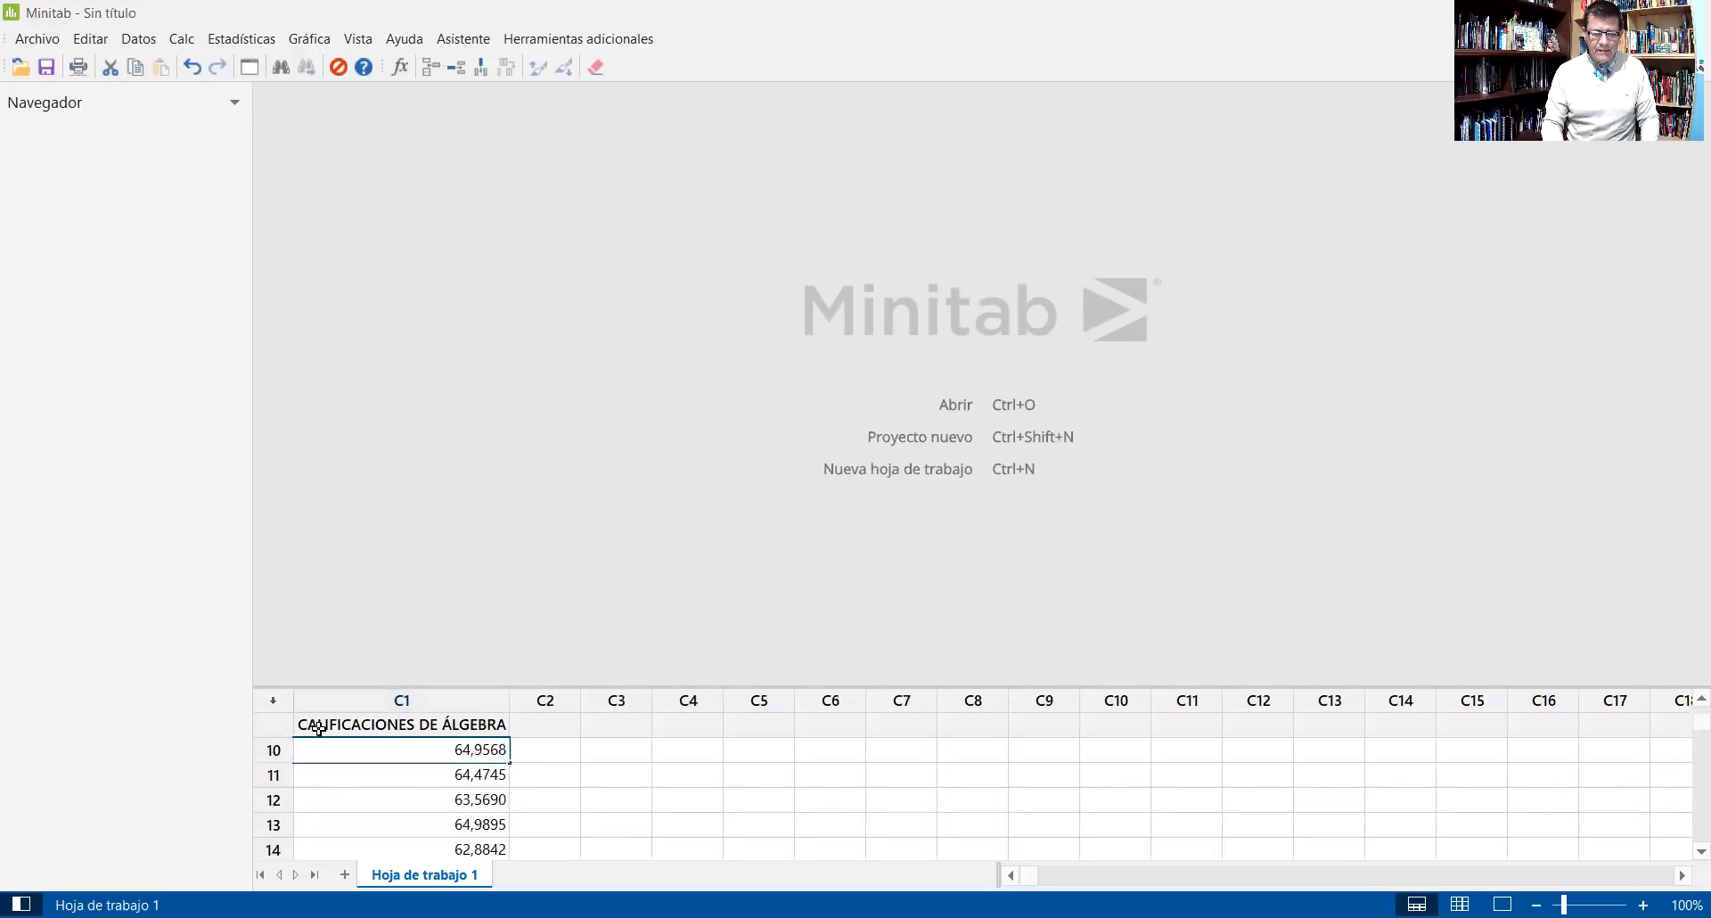
pyautogui.press('Down')
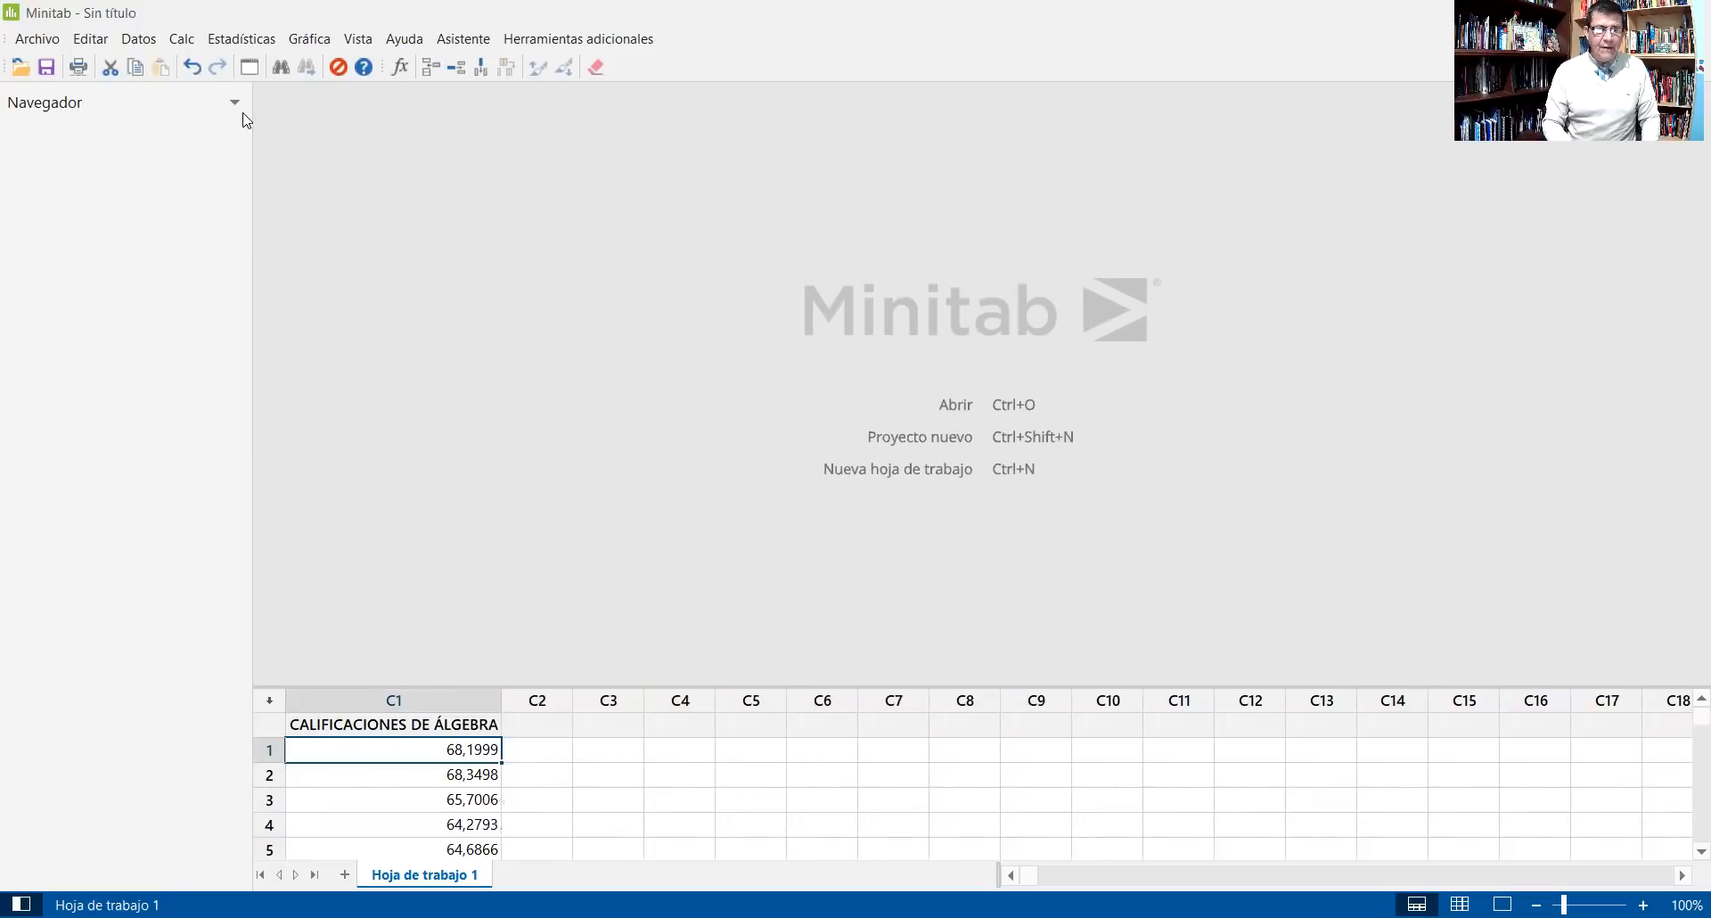
# Set up a display of descriptive statistics with CALIFICACIONES DE ÁLGEBRA as the variable
pyautogui.click(265, 45)
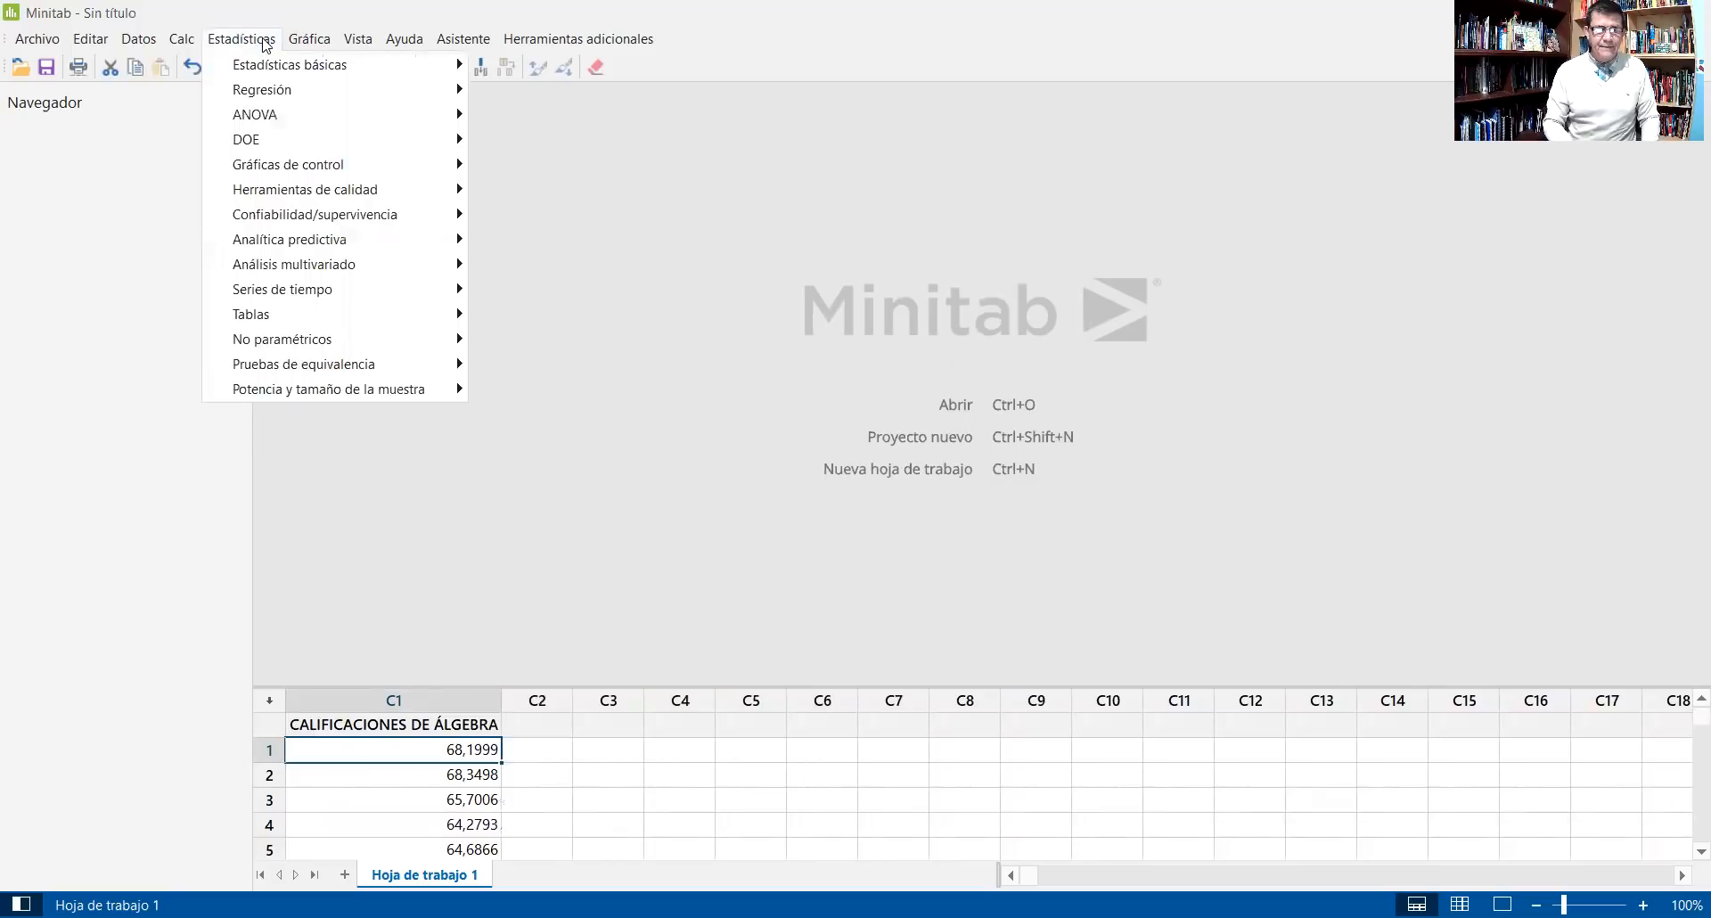
pyautogui.moveTo(279, 73)
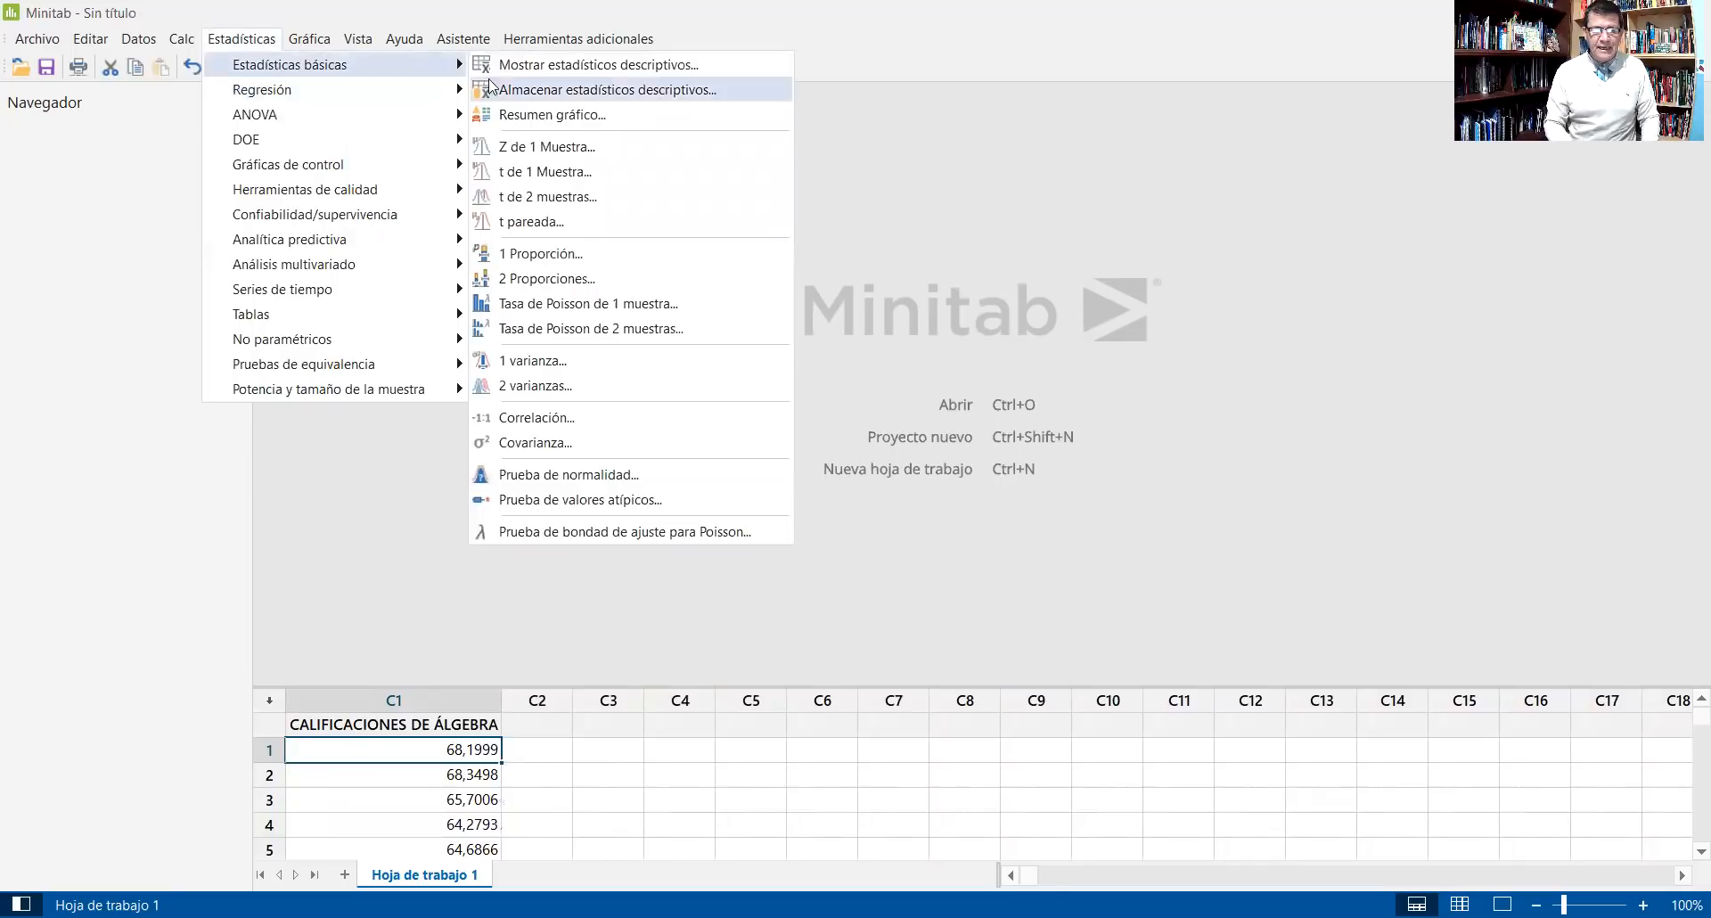
pyautogui.click(532, 67)
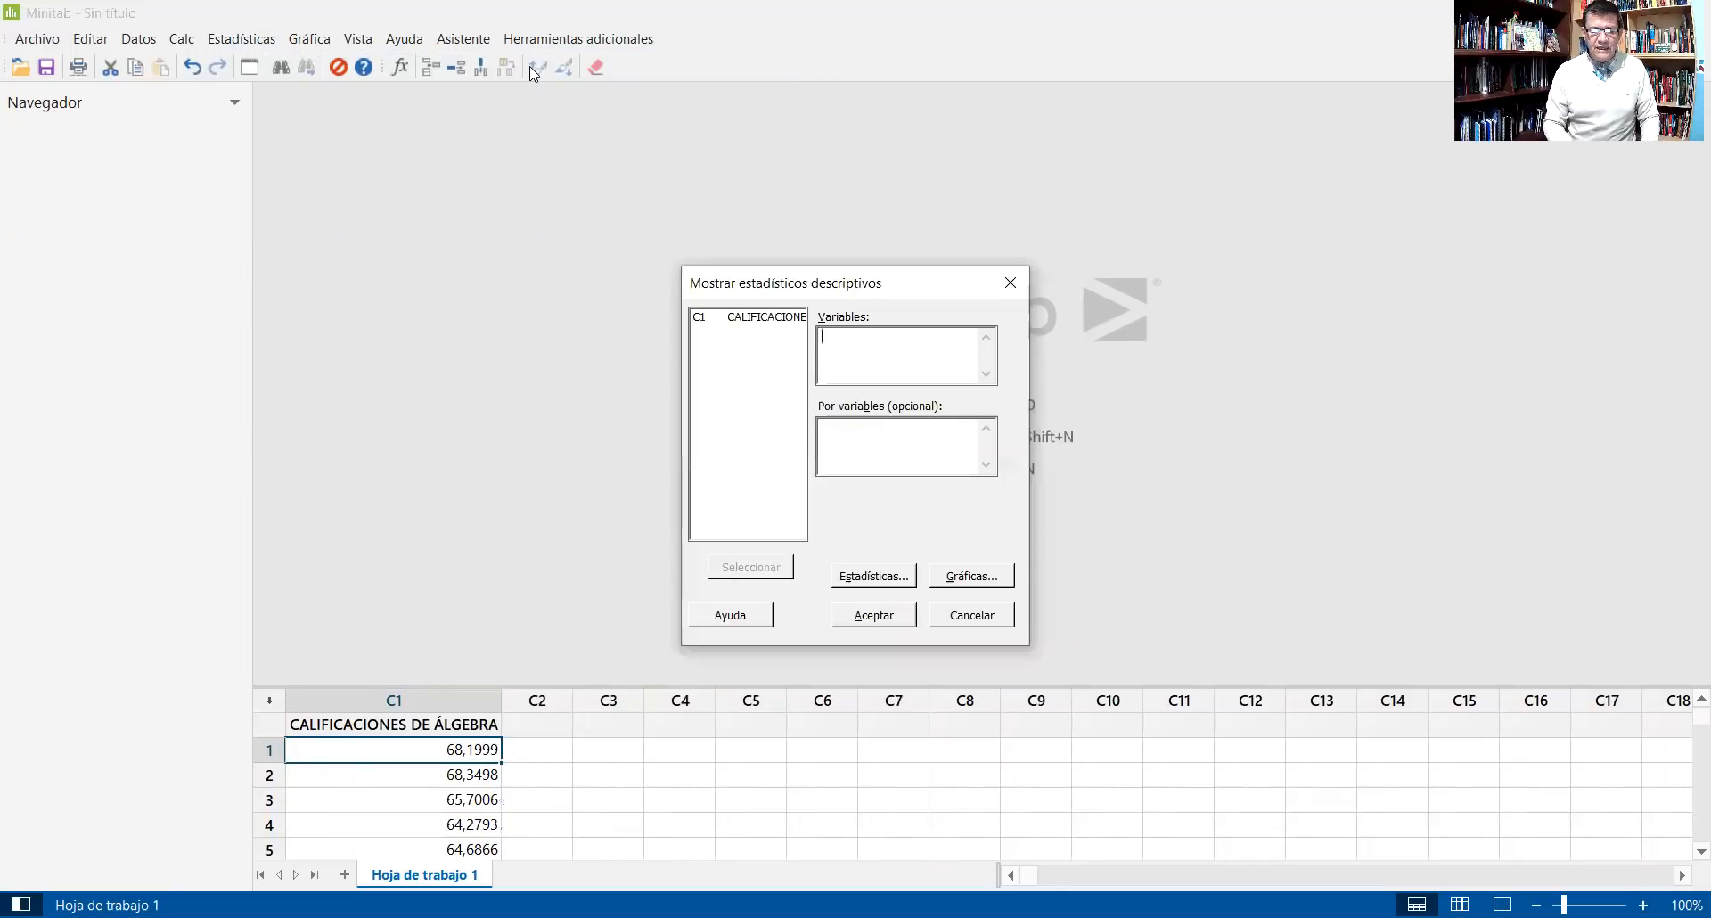
pyautogui.click(749, 328)
pyautogui.click(750, 567)
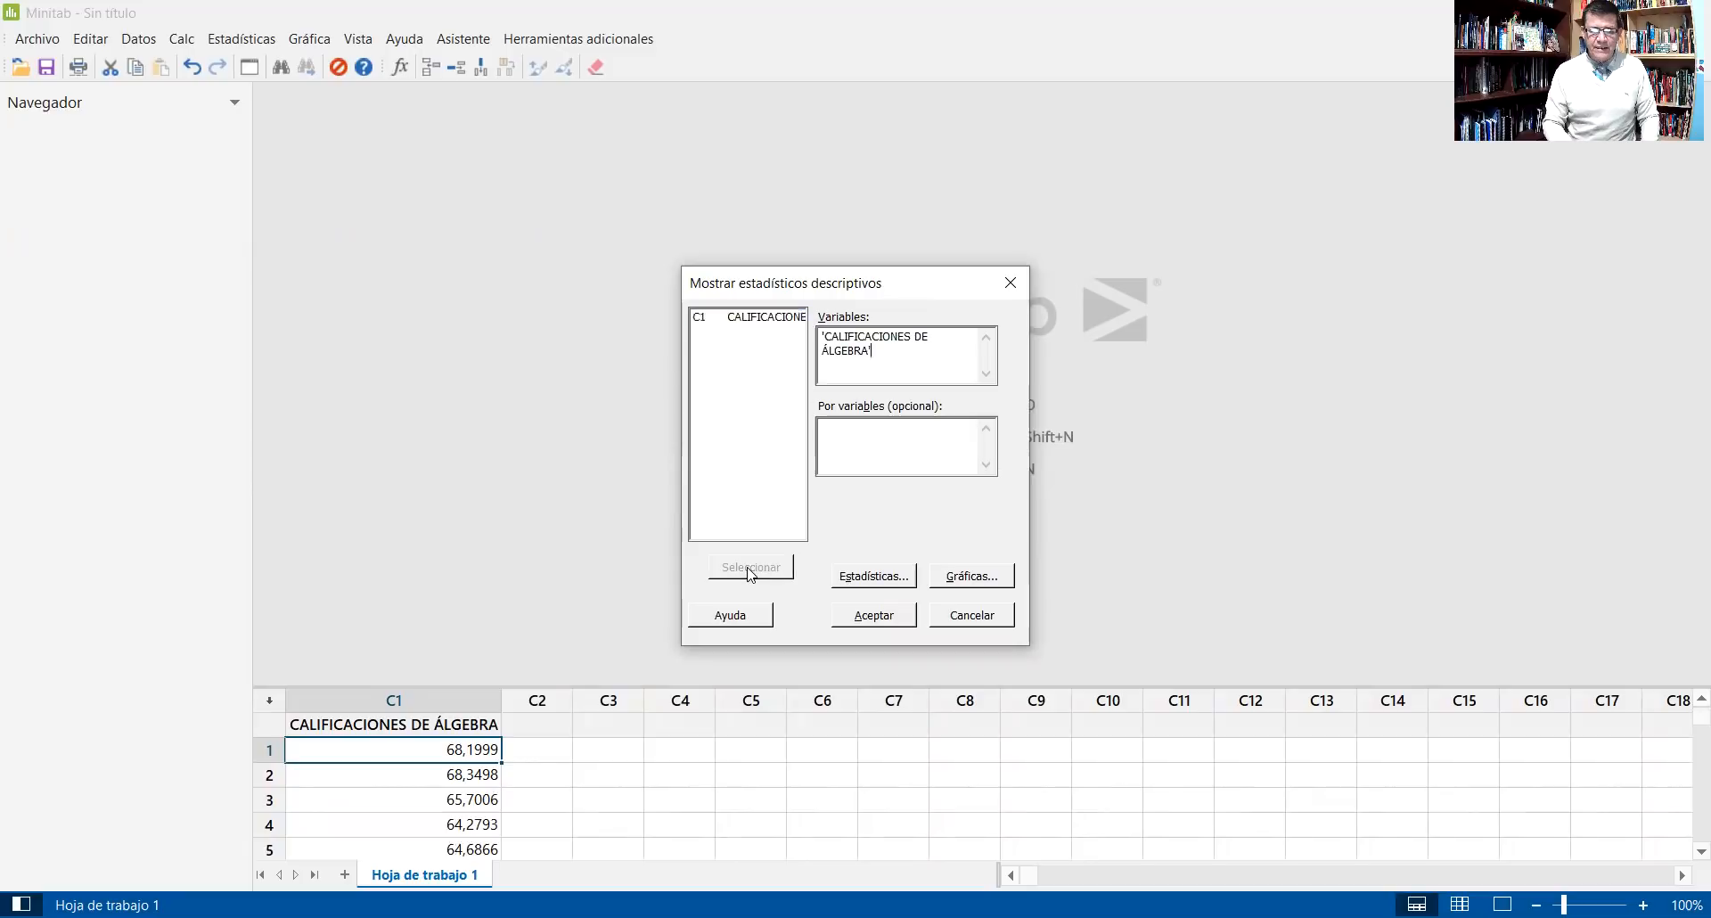
# Add skewness (Asimetría), kurtosis (Curtosis) and range (Rango) to the default statistics for display
pyautogui.click(884, 578)
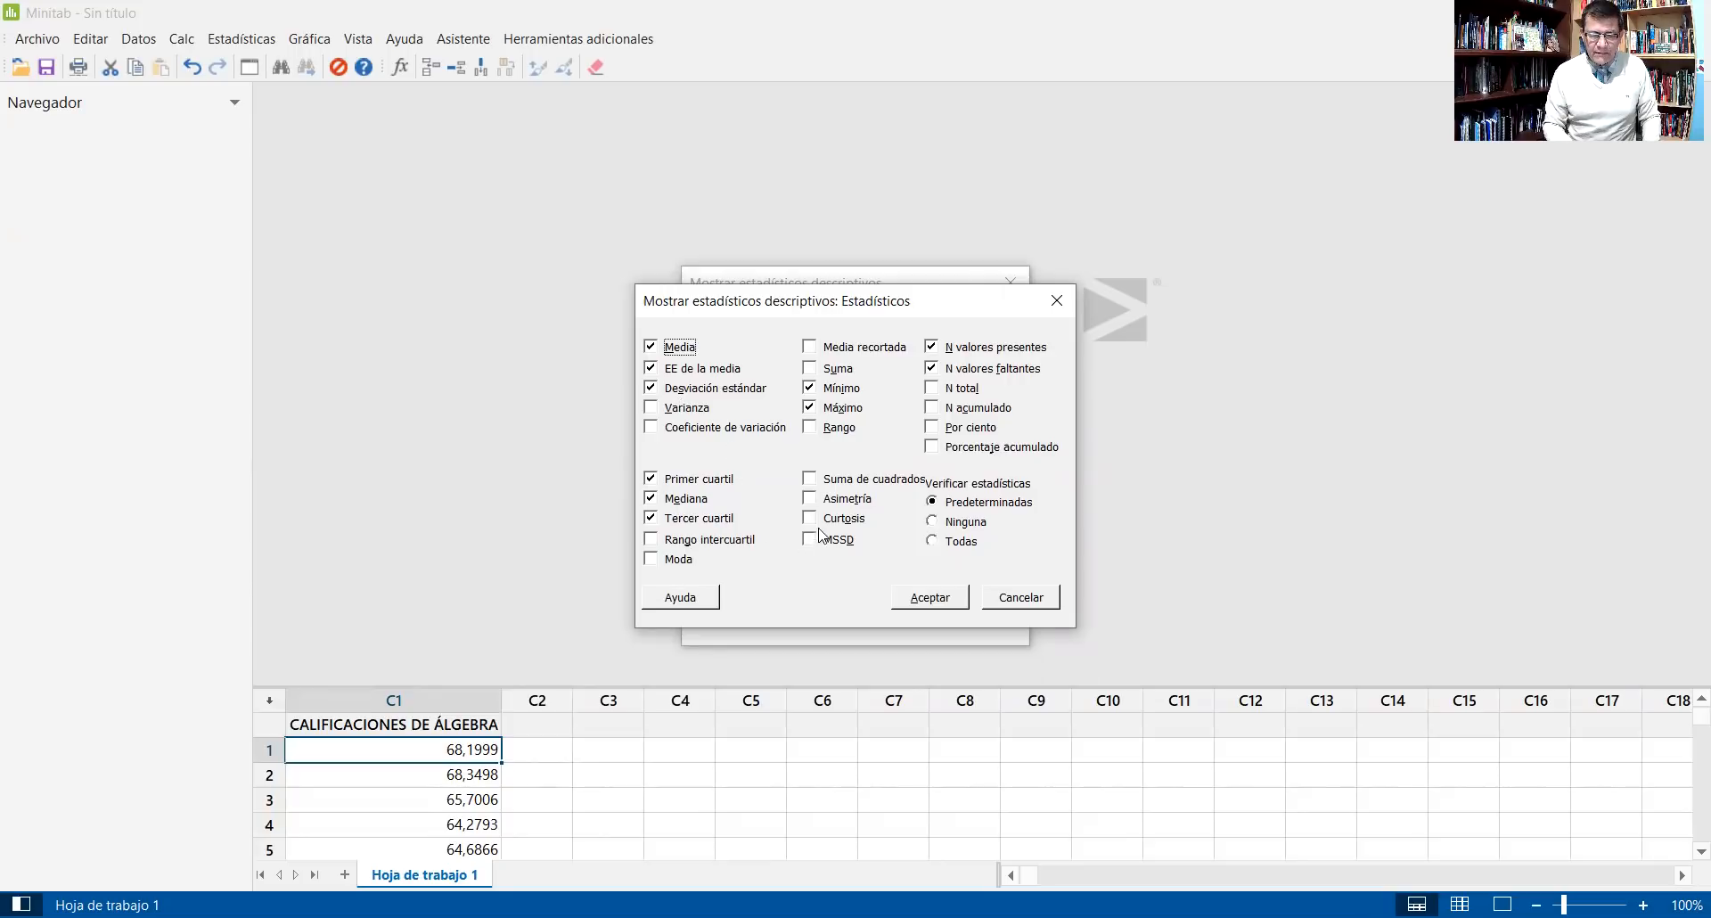
pyautogui.click(823, 496)
pyautogui.click(818, 525)
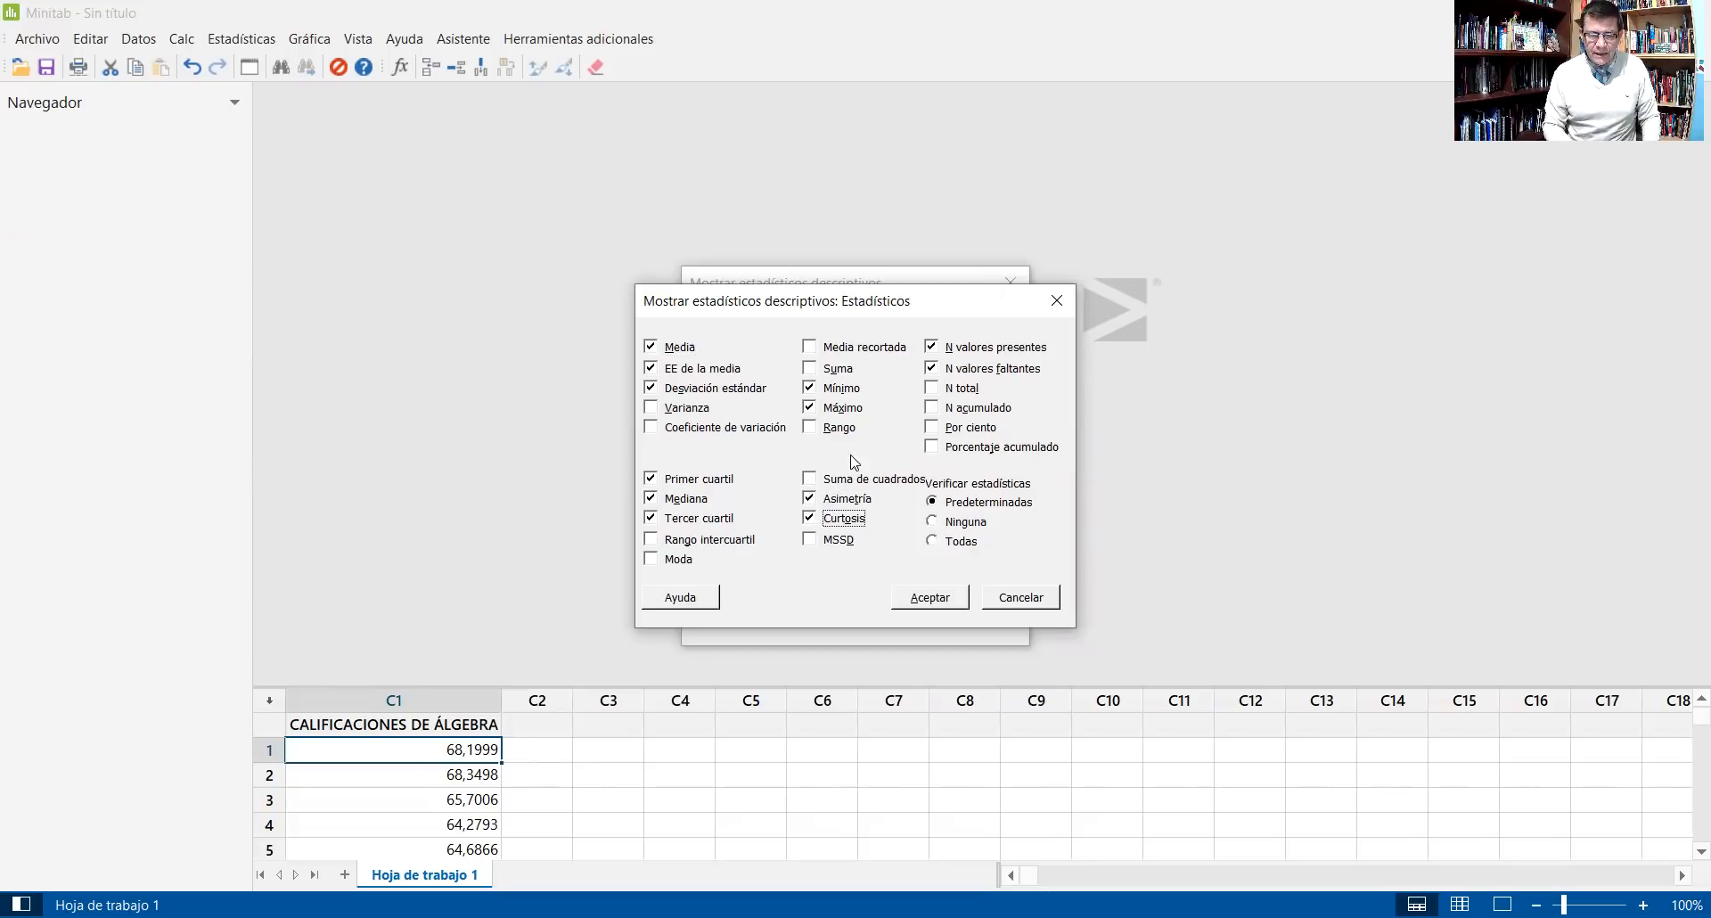
pyautogui.click(816, 429)
pyautogui.click(927, 601)
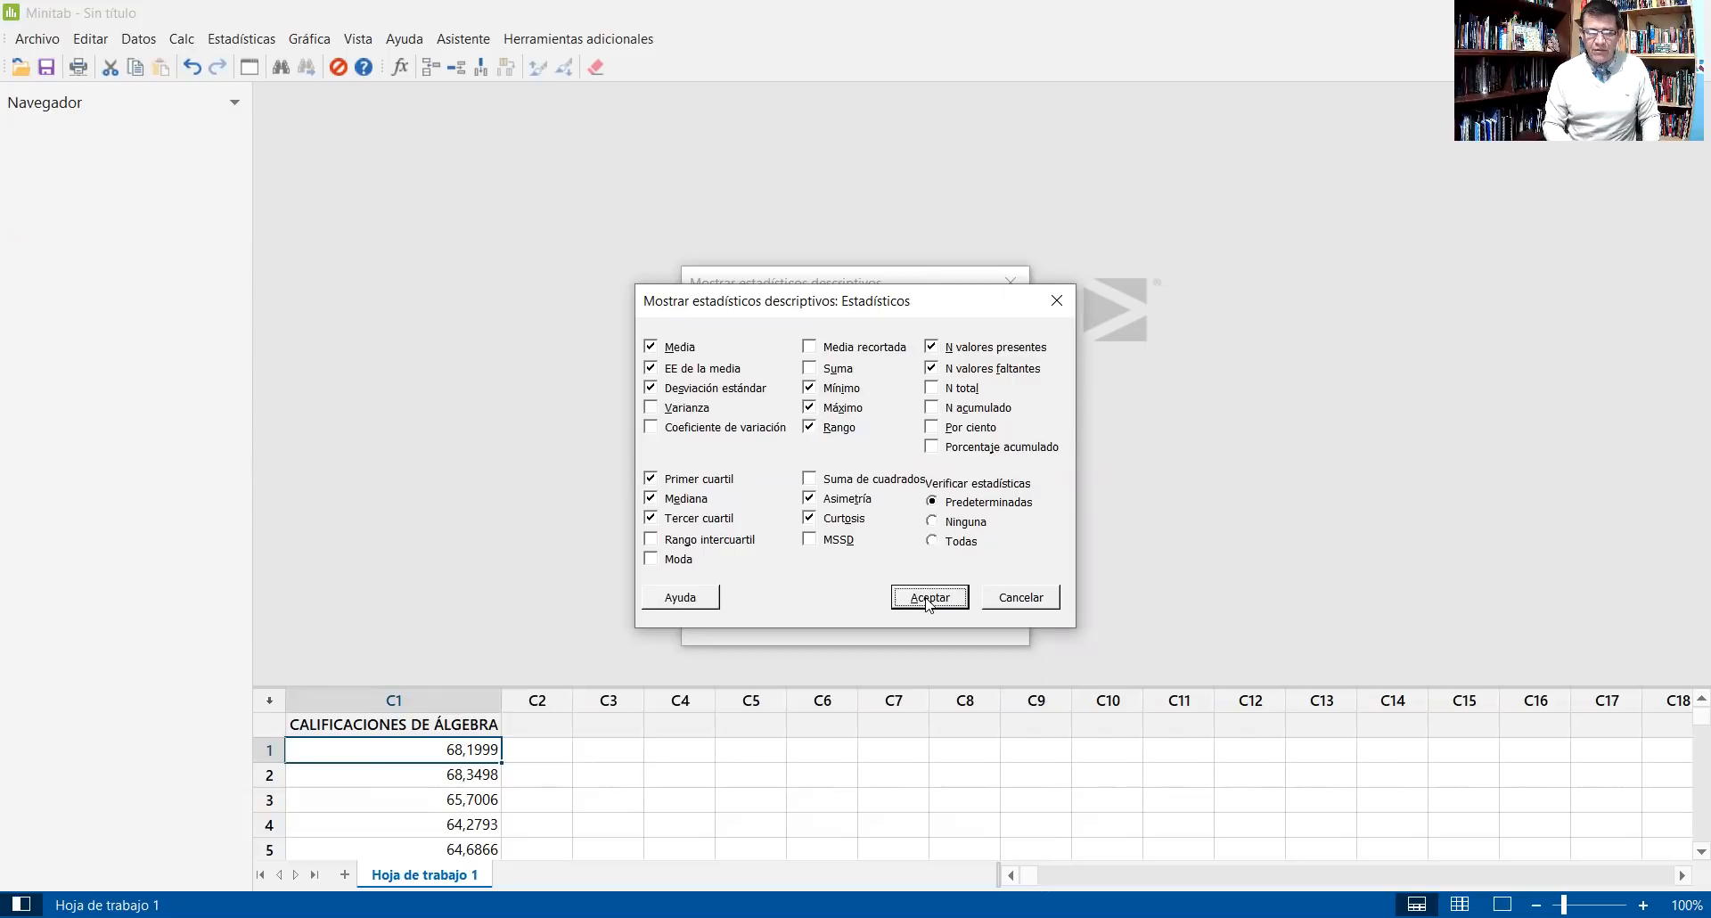
# Include a histogram of the data with normal curve and generate the descriptive statistics output
pyautogui.click(971, 579)
pyautogui.click(724, 426)
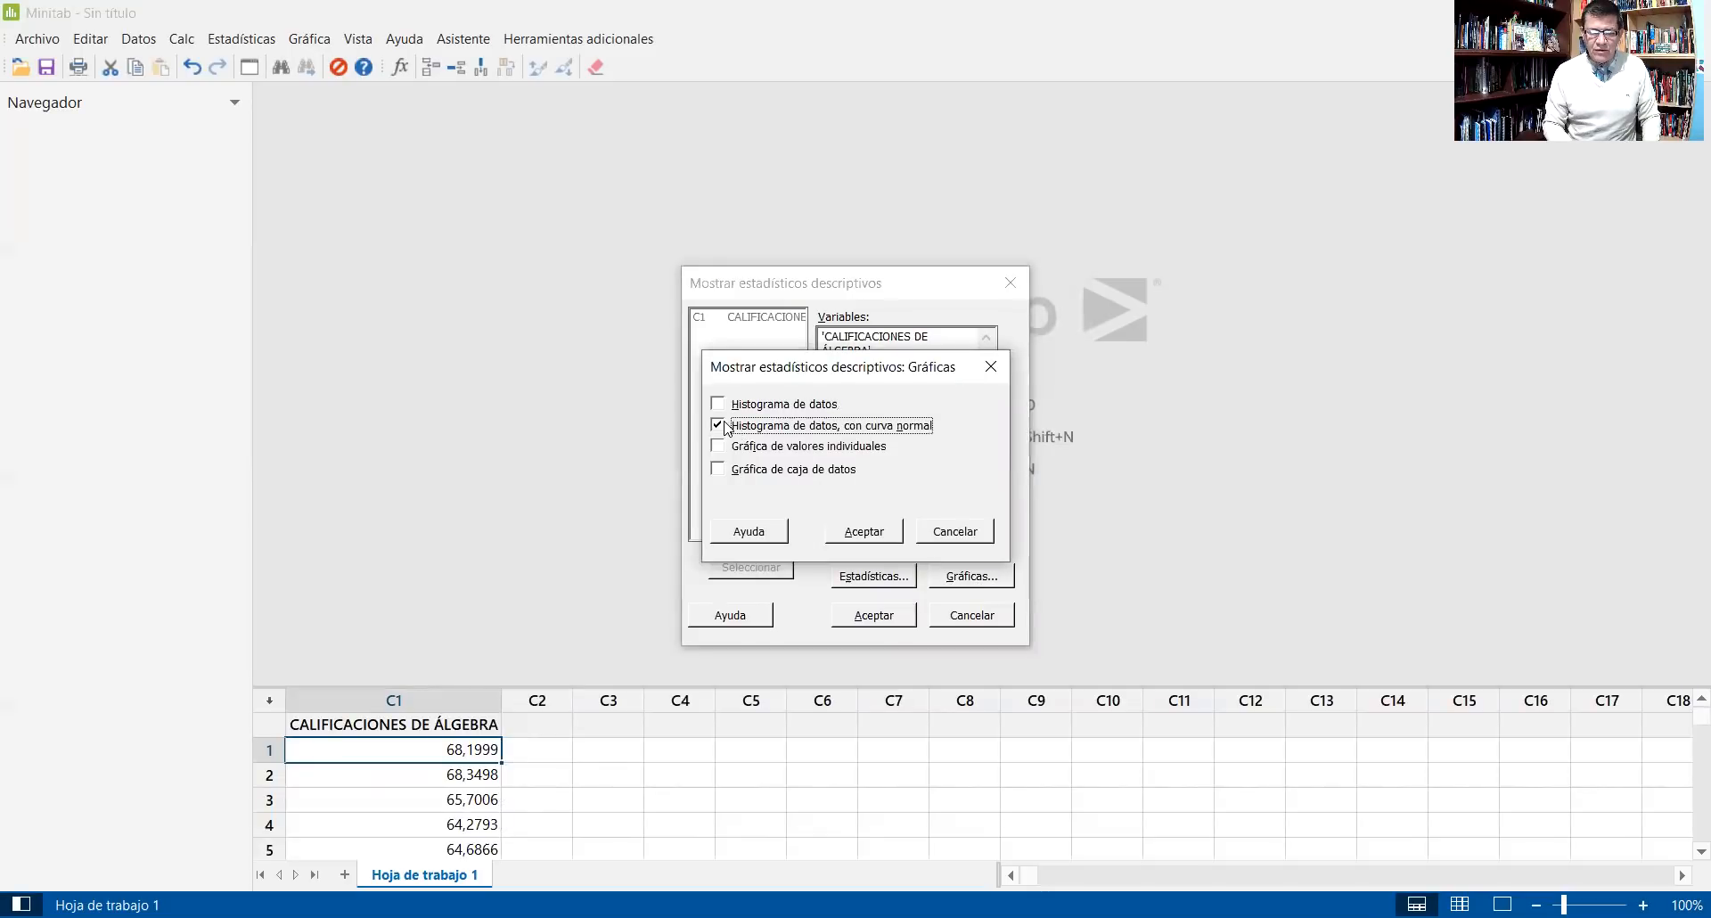
pyautogui.click(858, 533)
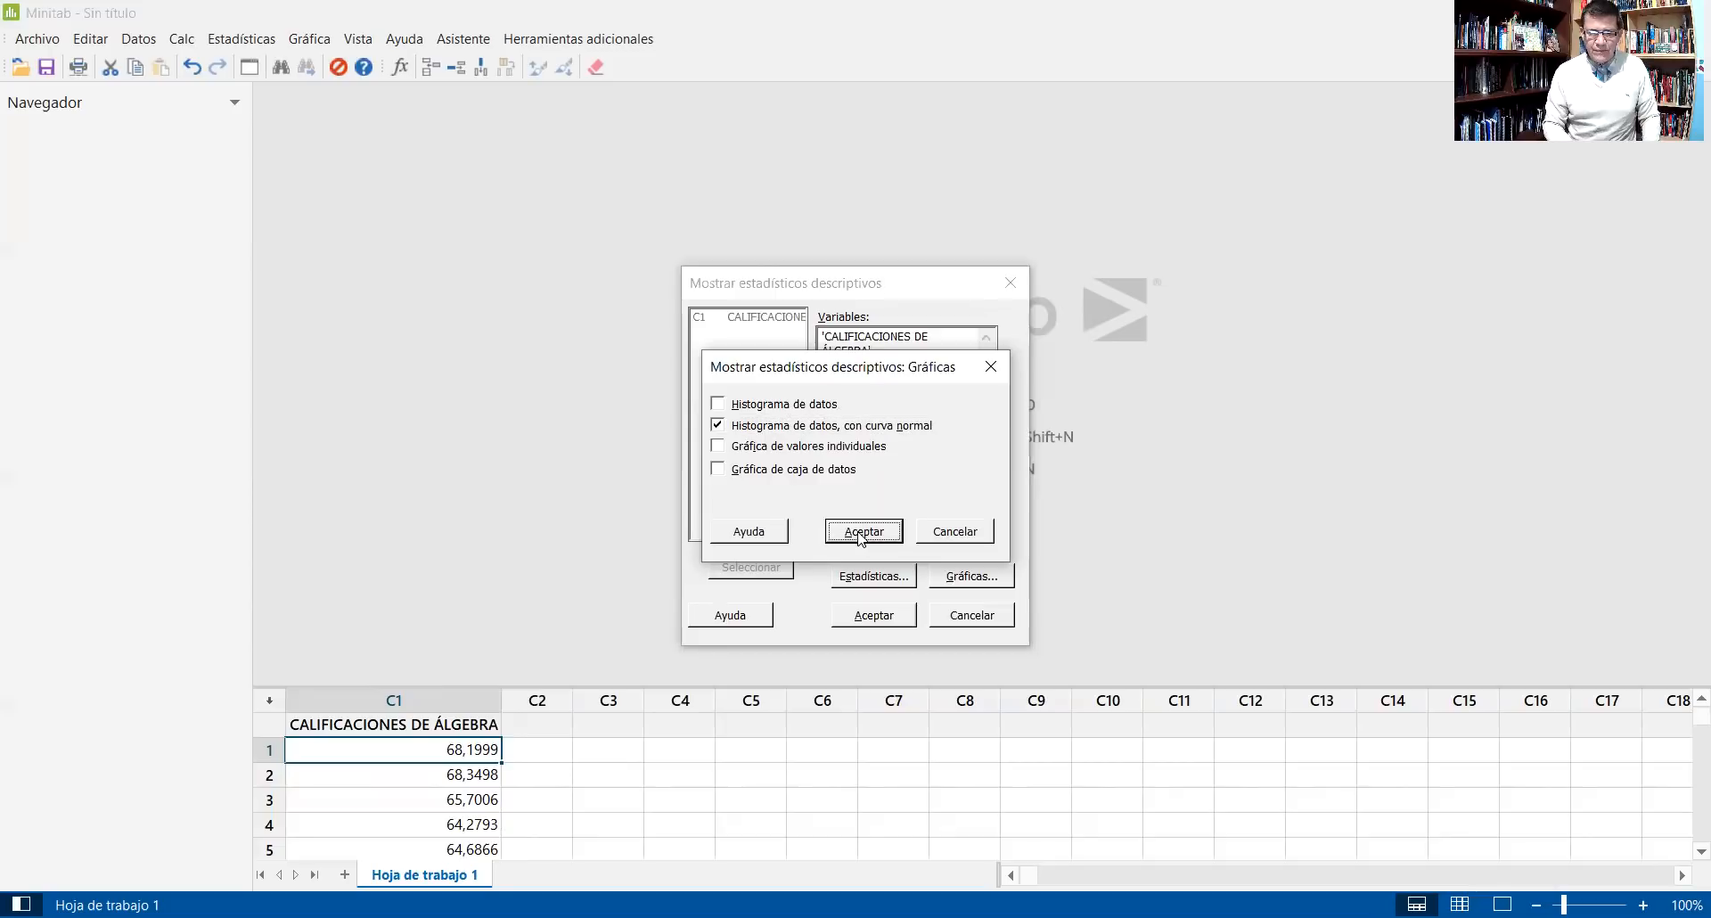
pyautogui.click(869, 615)
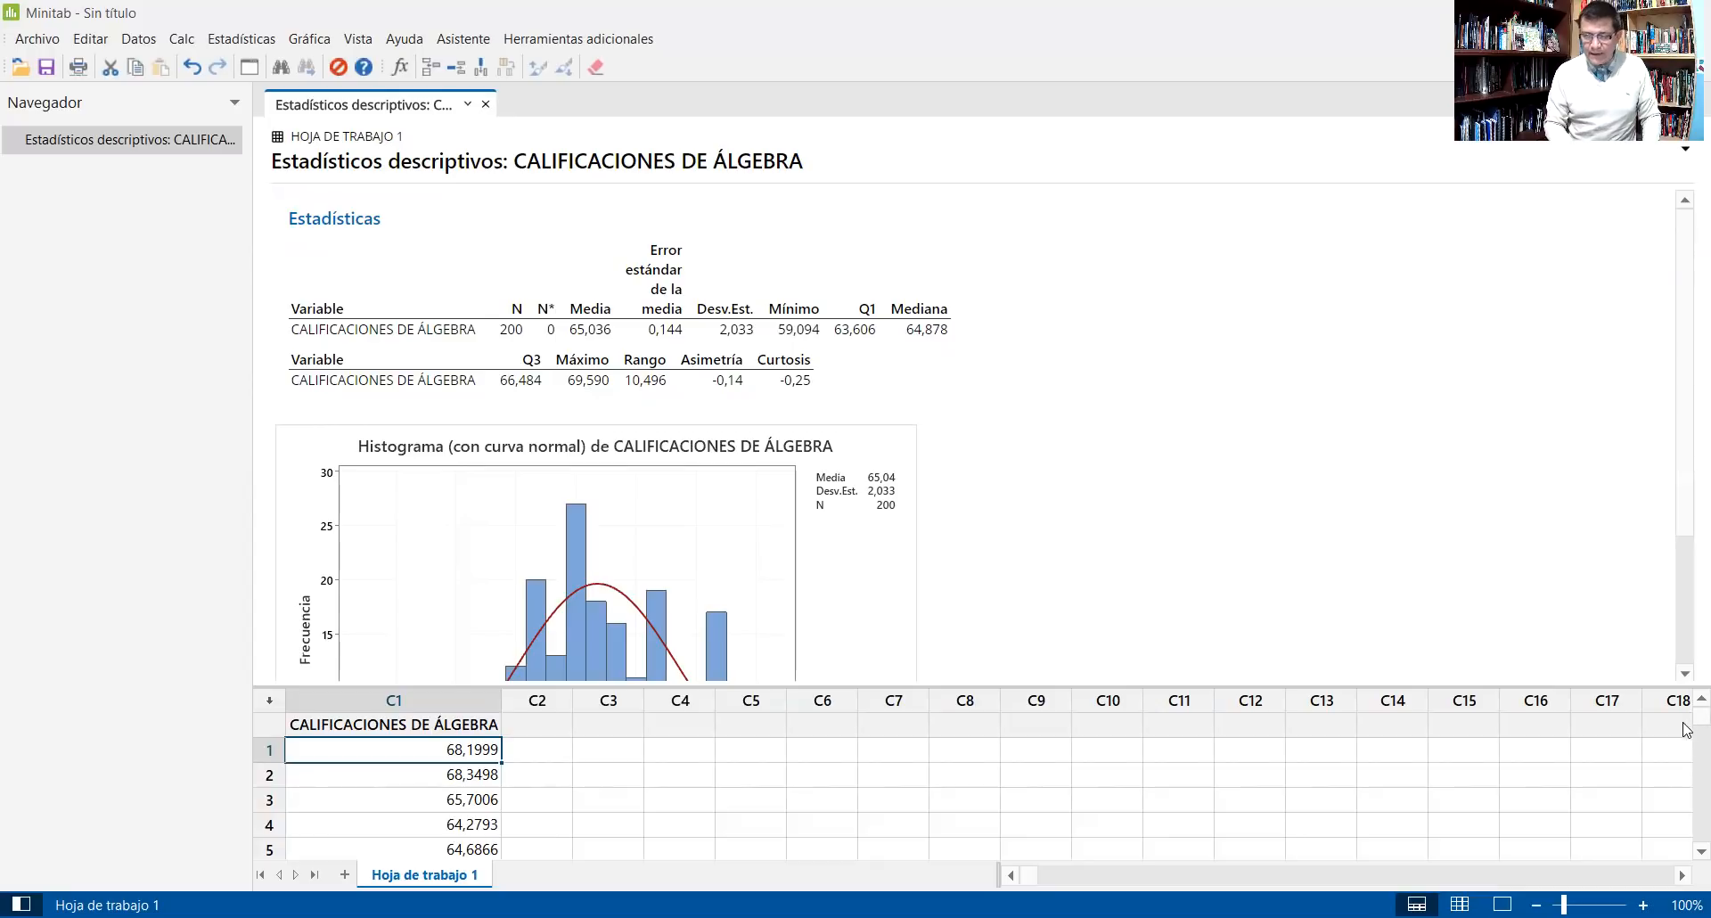
pyautogui.click(1685, 674)
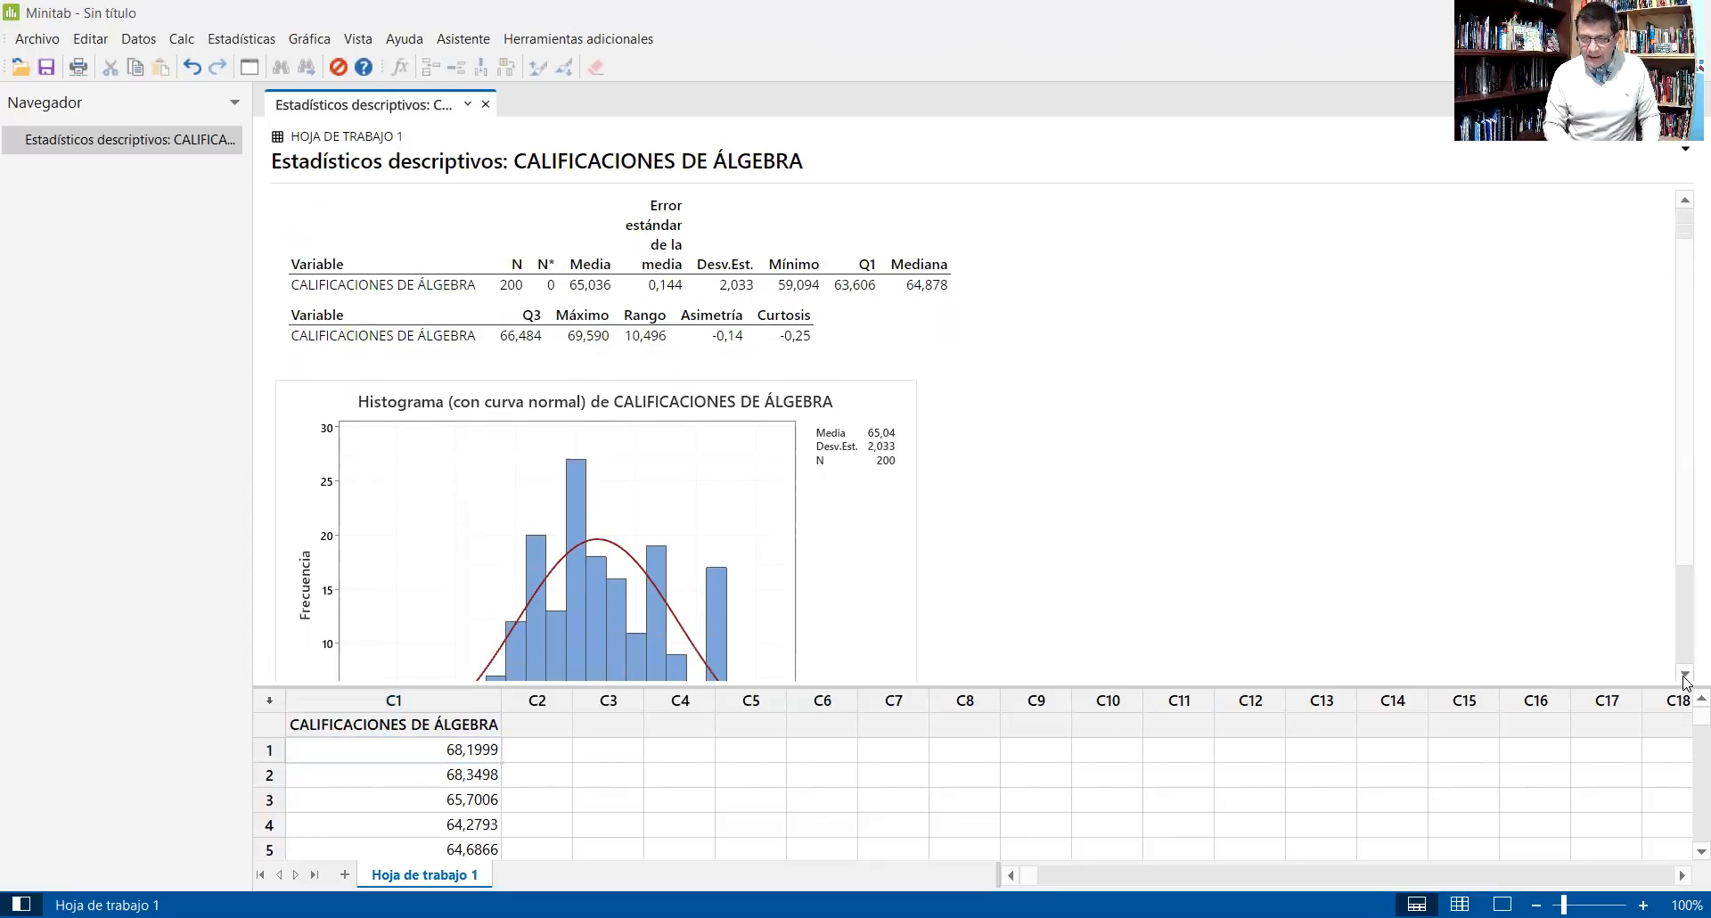
pyautogui.click(1685, 675)
pyautogui.click(1684, 675)
pyautogui.click(1685, 674)
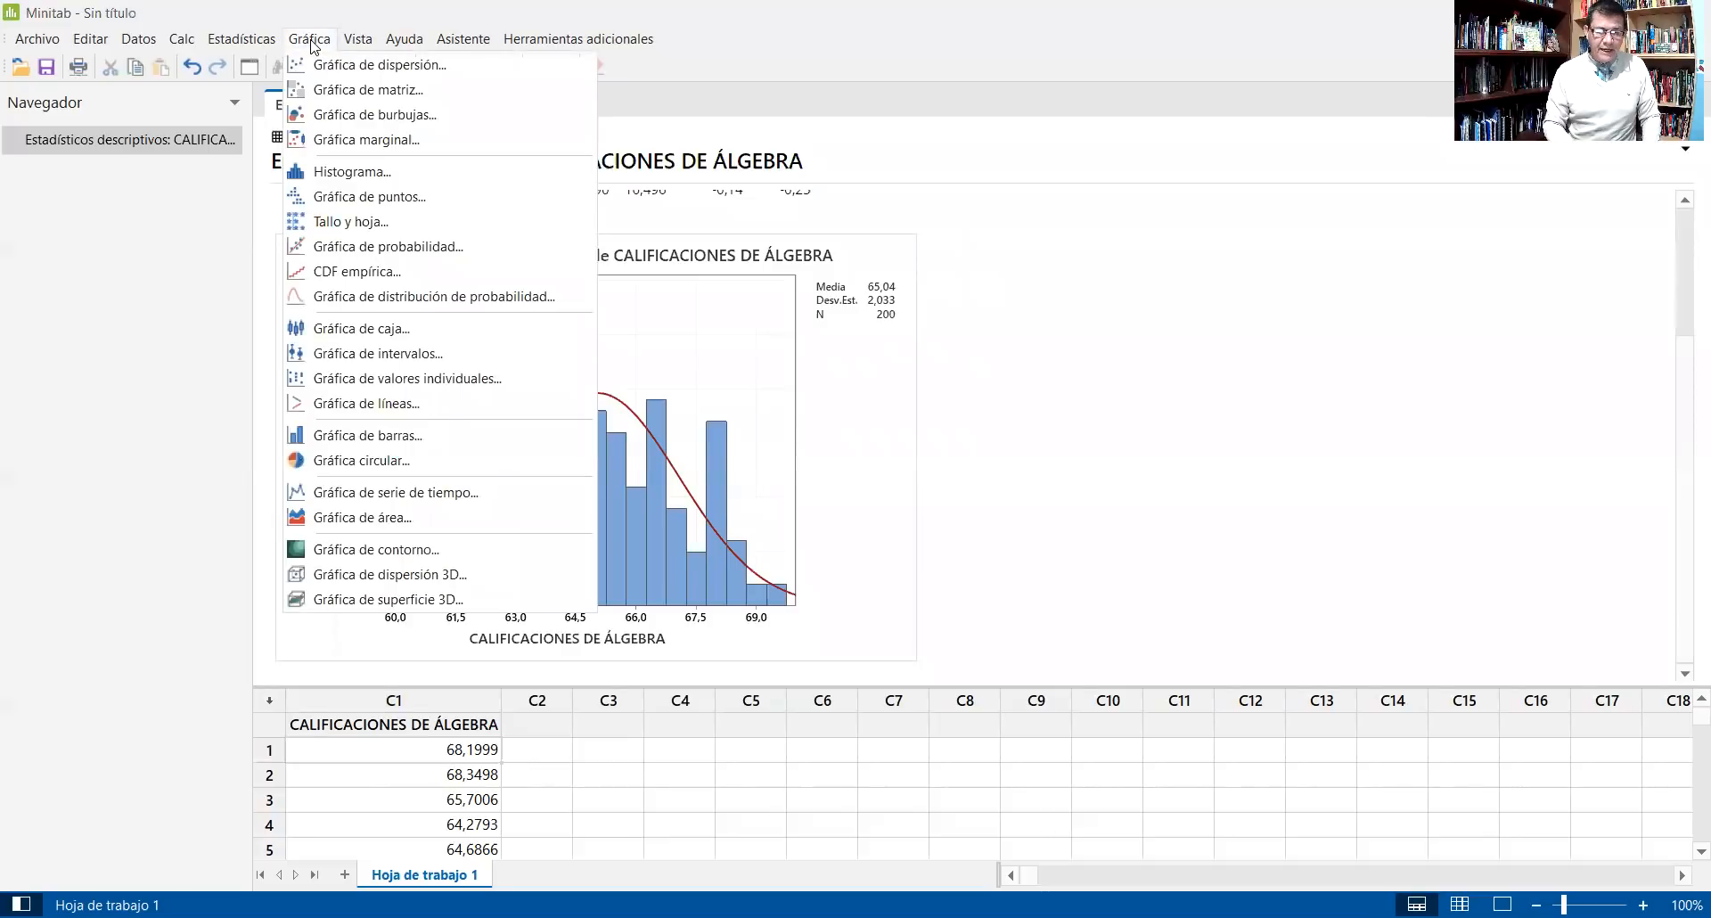
# Create an individual probability plot of CALIFICACIONES DE ÁLGEBRA using the Normal distribution with no historical parameters
pyautogui.click(373, 249)
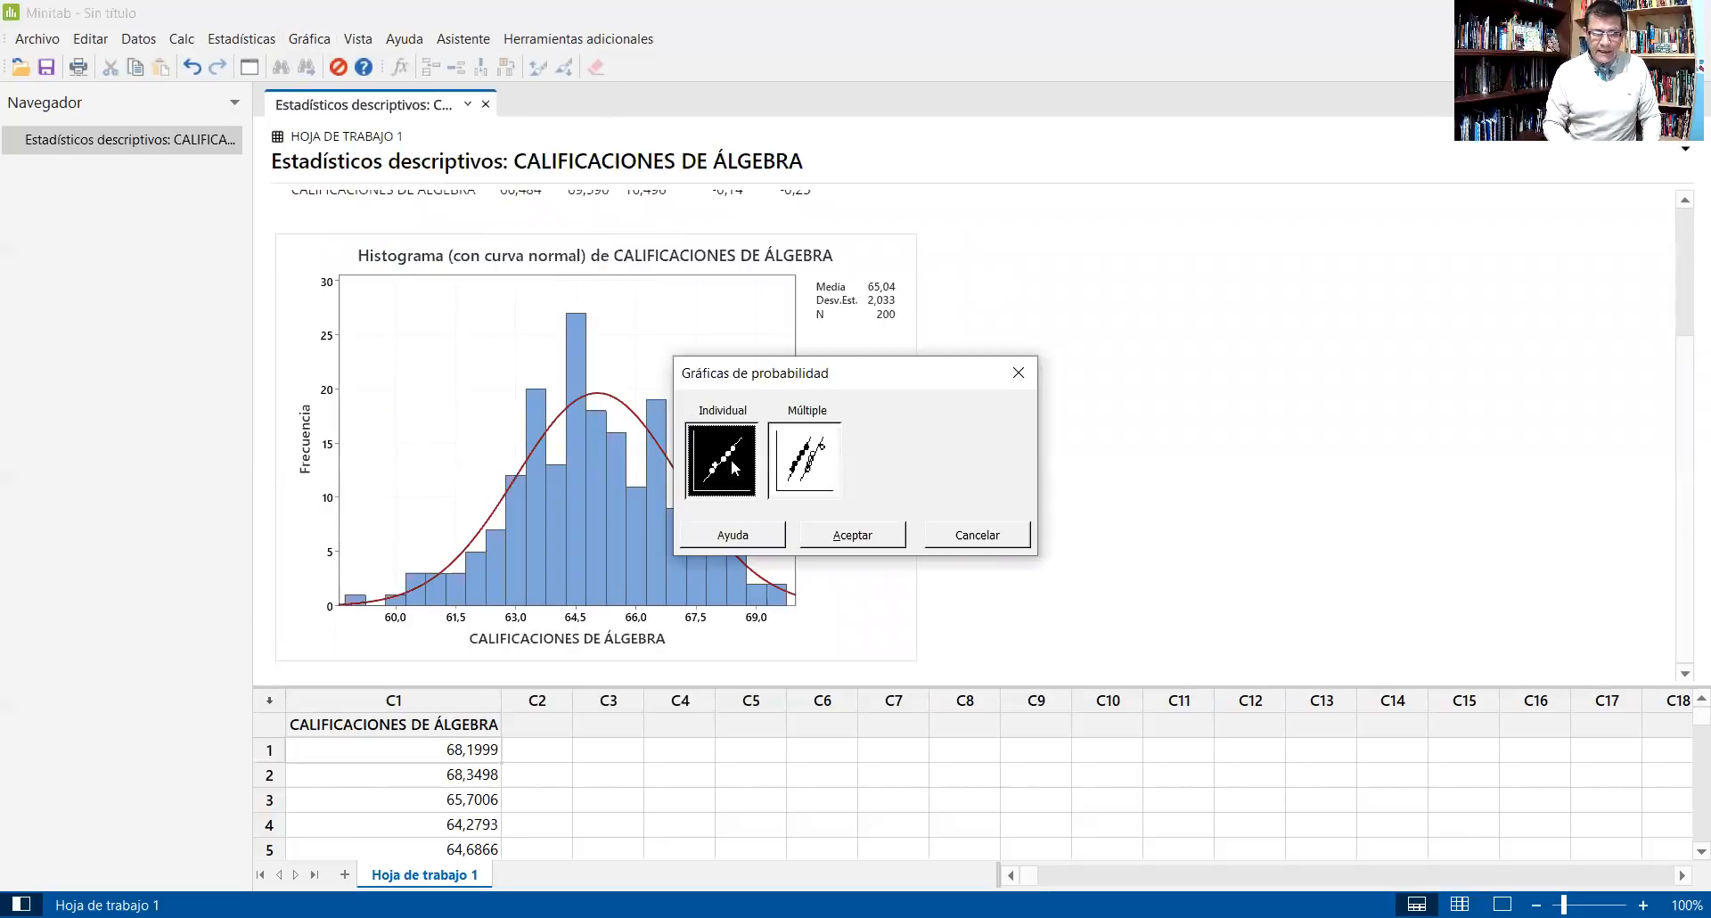
pyautogui.click(862, 544)
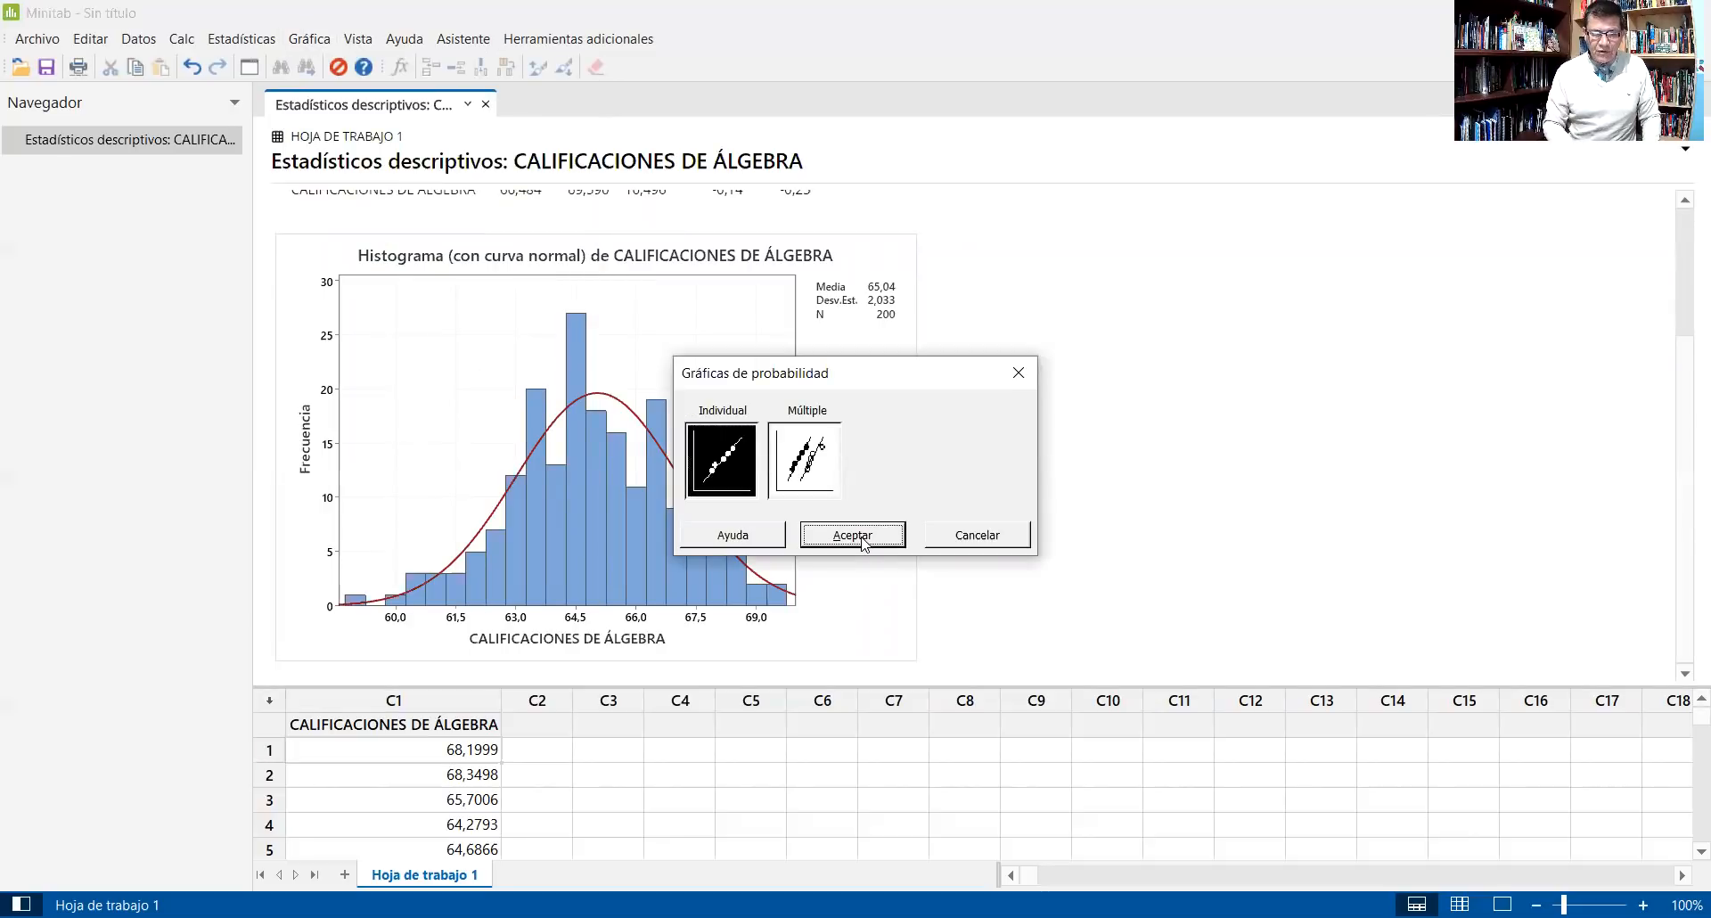
pyautogui.click(663, 320)
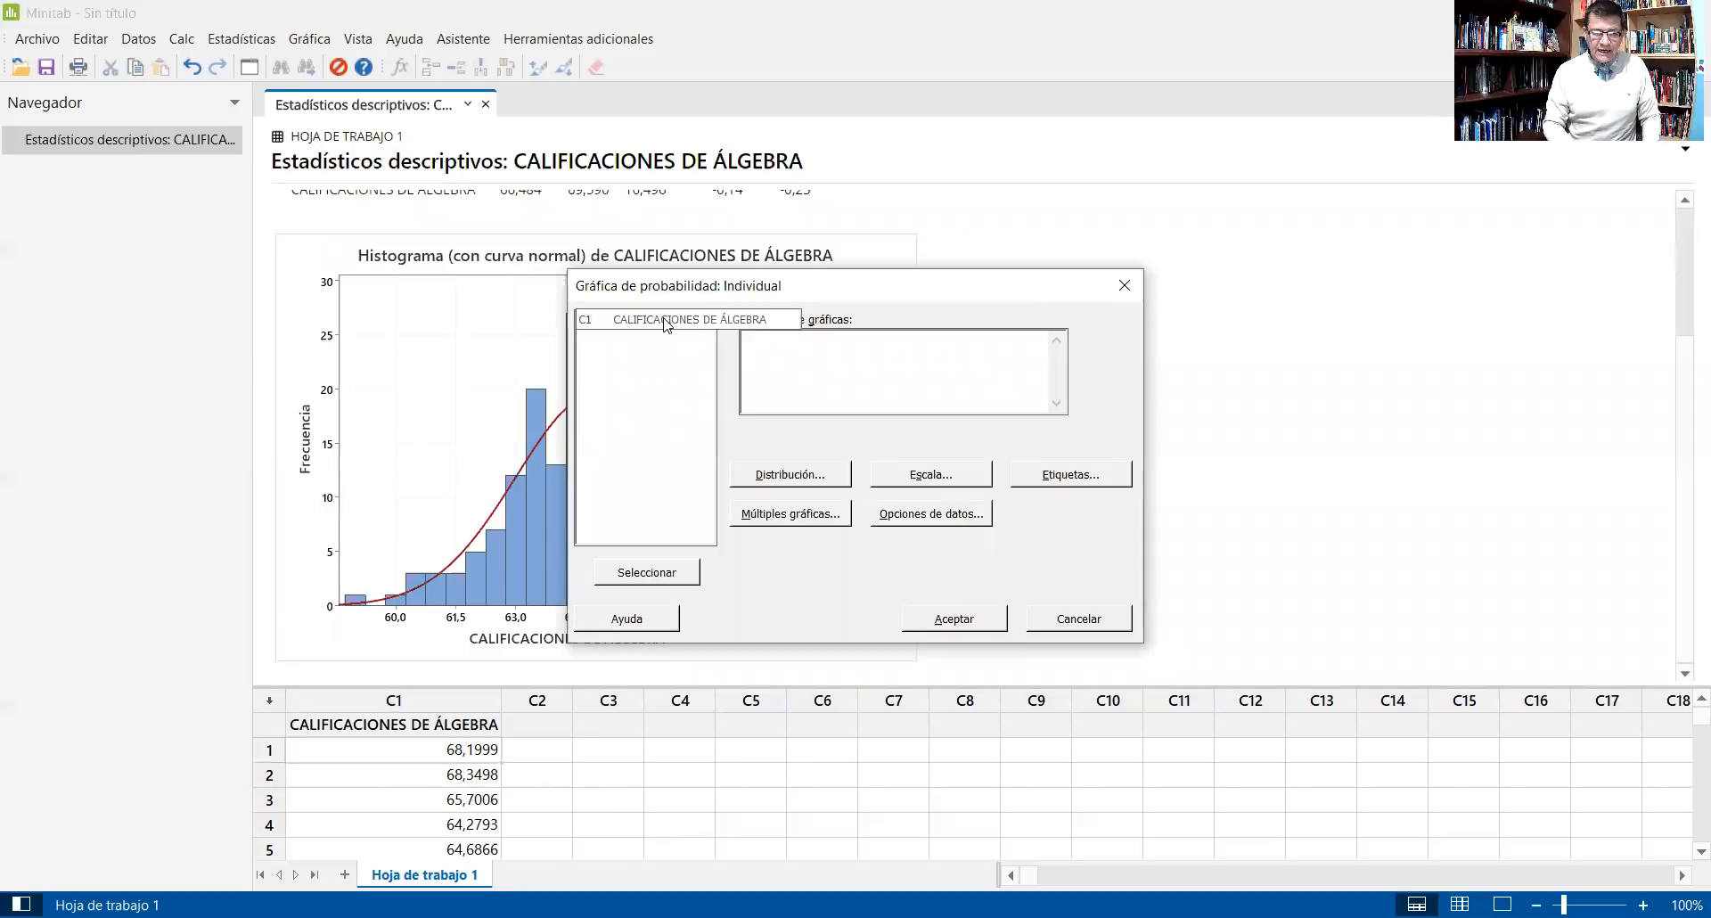
pyautogui.click(651, 573)
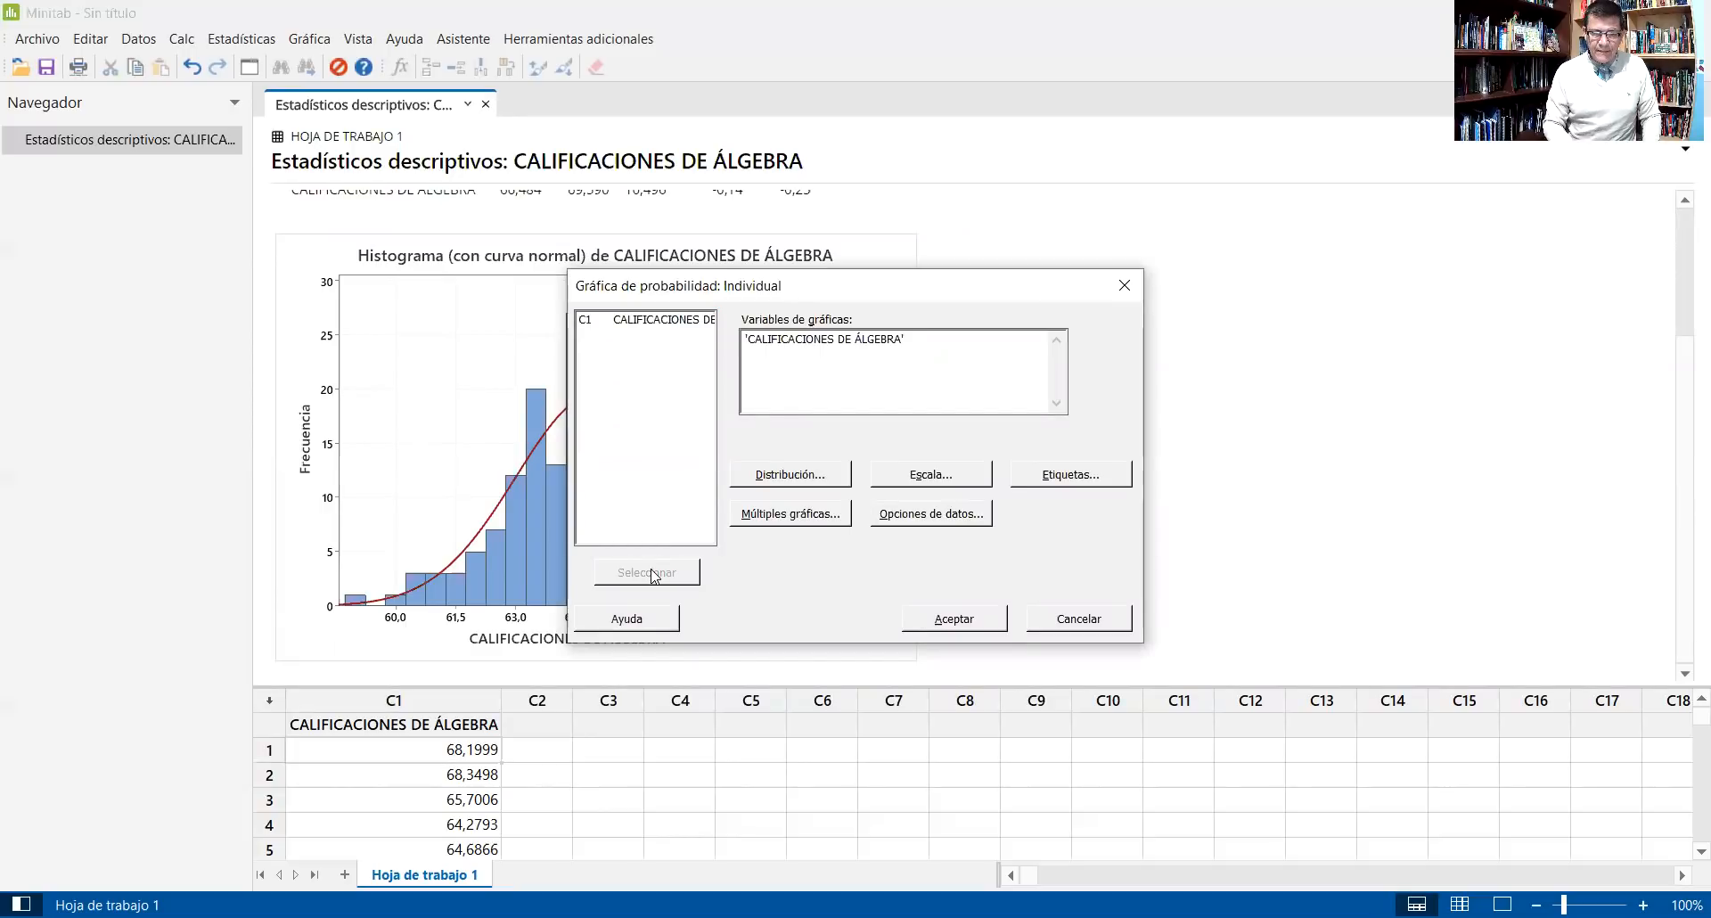
pyautogui.click(802, 474)
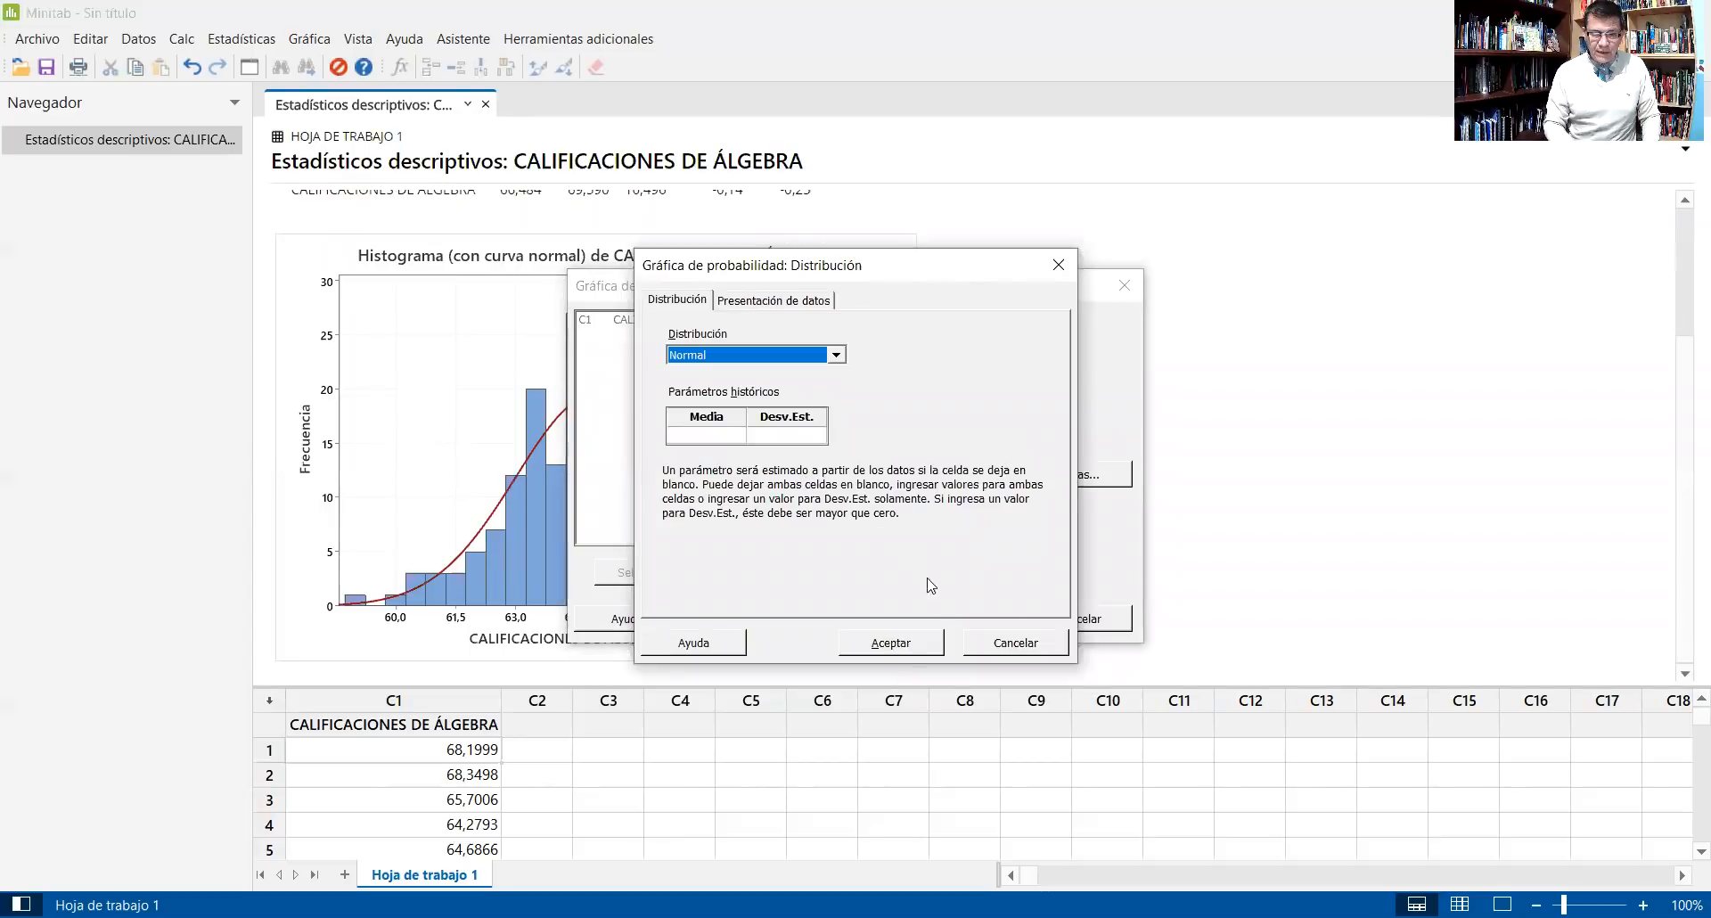
pyautogui.click(900, 647)
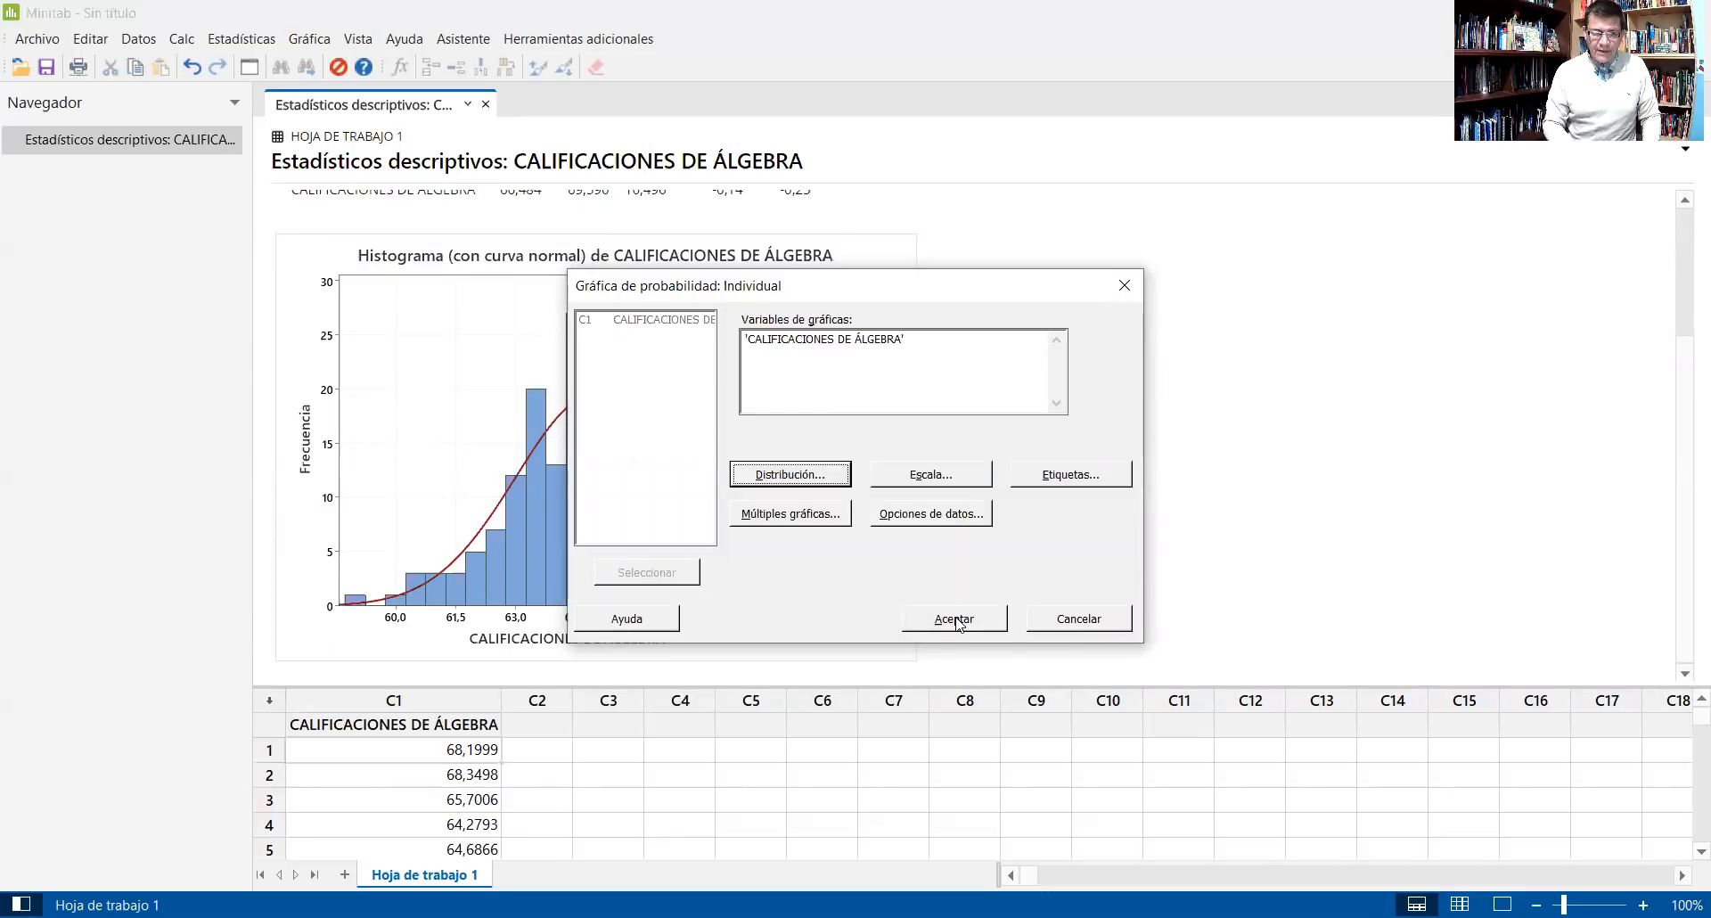
pyautogui.click(956, 619)
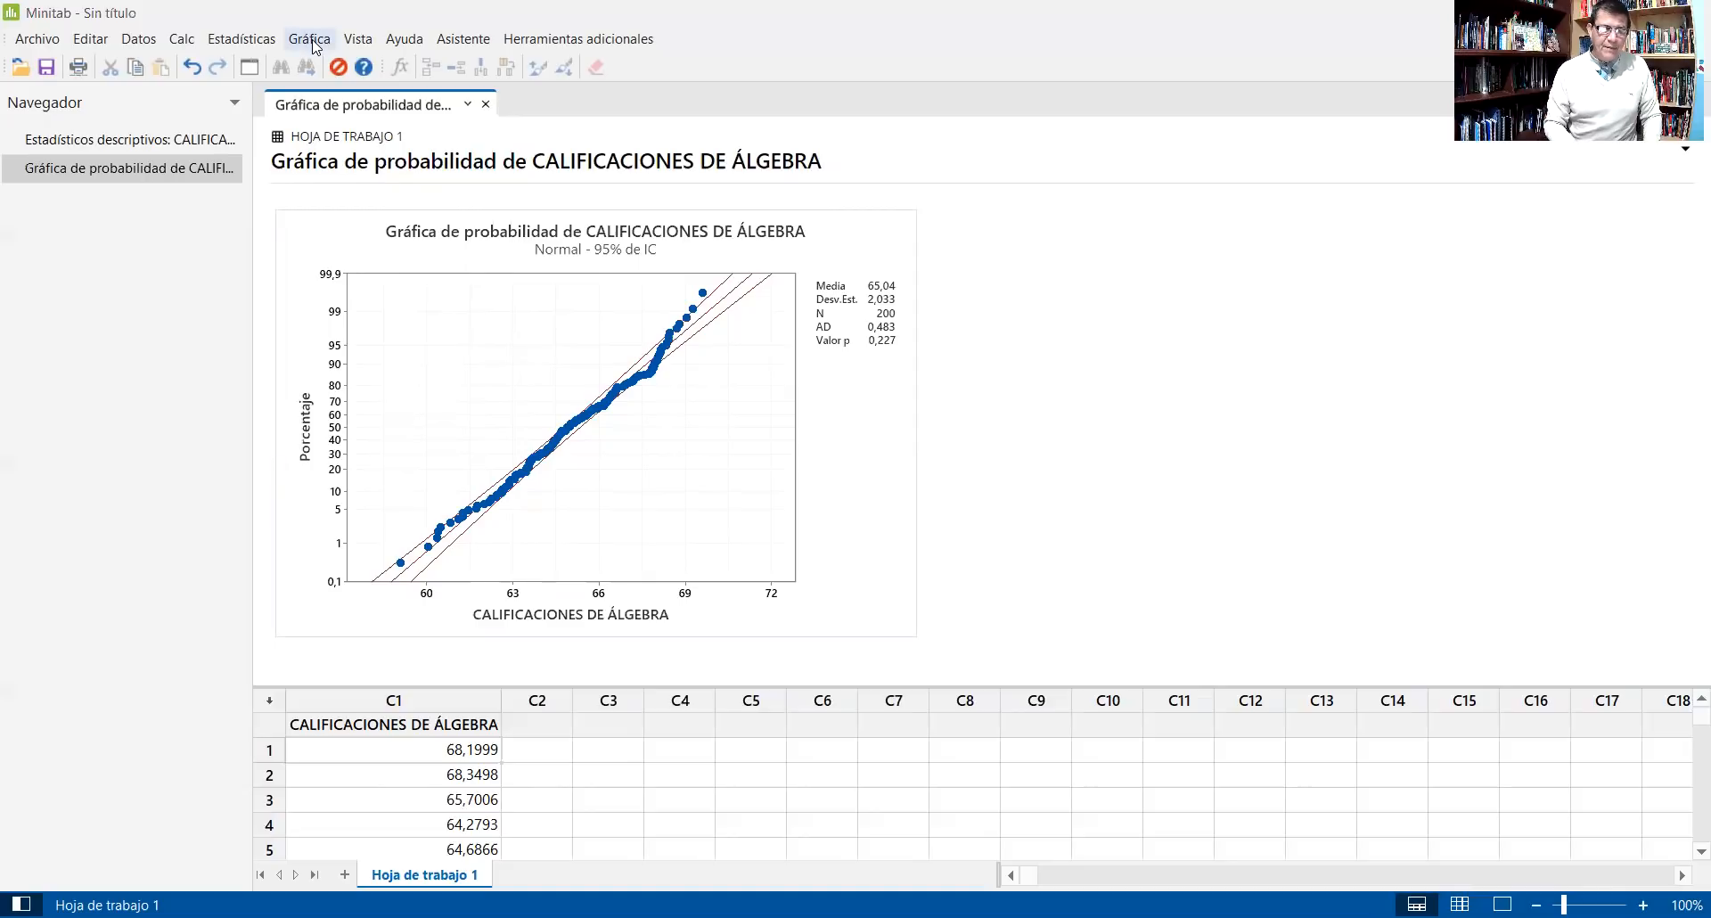
# Set up descriptive statistics for CALIFICACIONES DE ÁLGEBRA again, limited to the mean, standard deviation, minimum and maximum
pyautogui.click(258, 45)
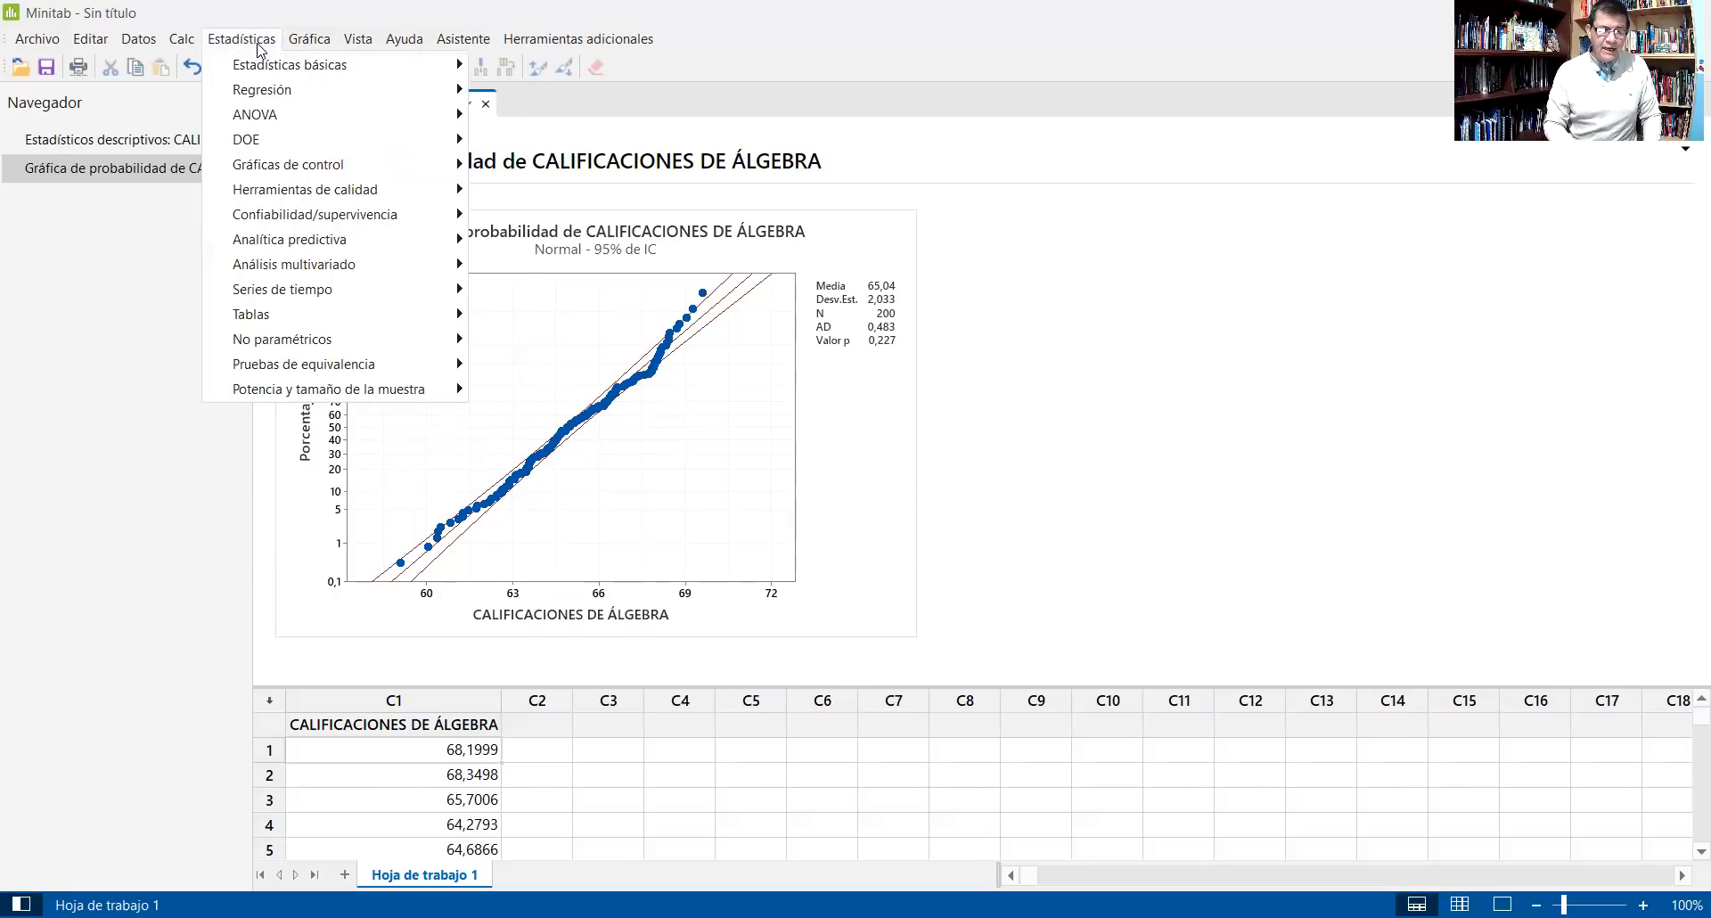
pyautogui.moveTo(264, 70)
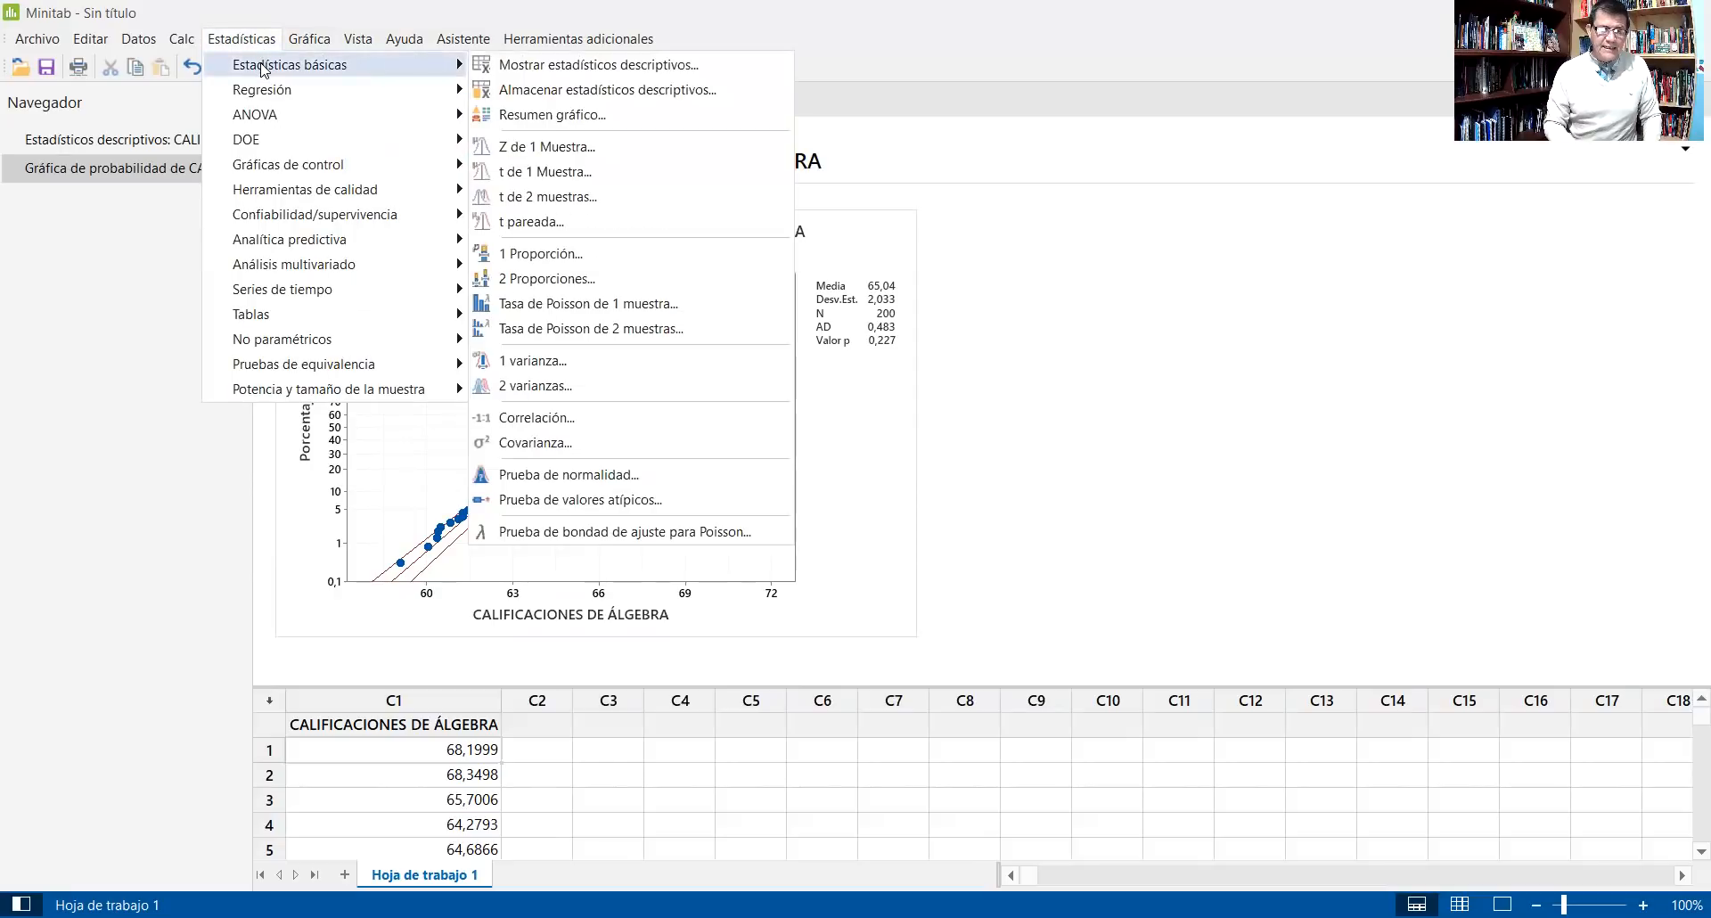
pyautogui.click(520, 65)
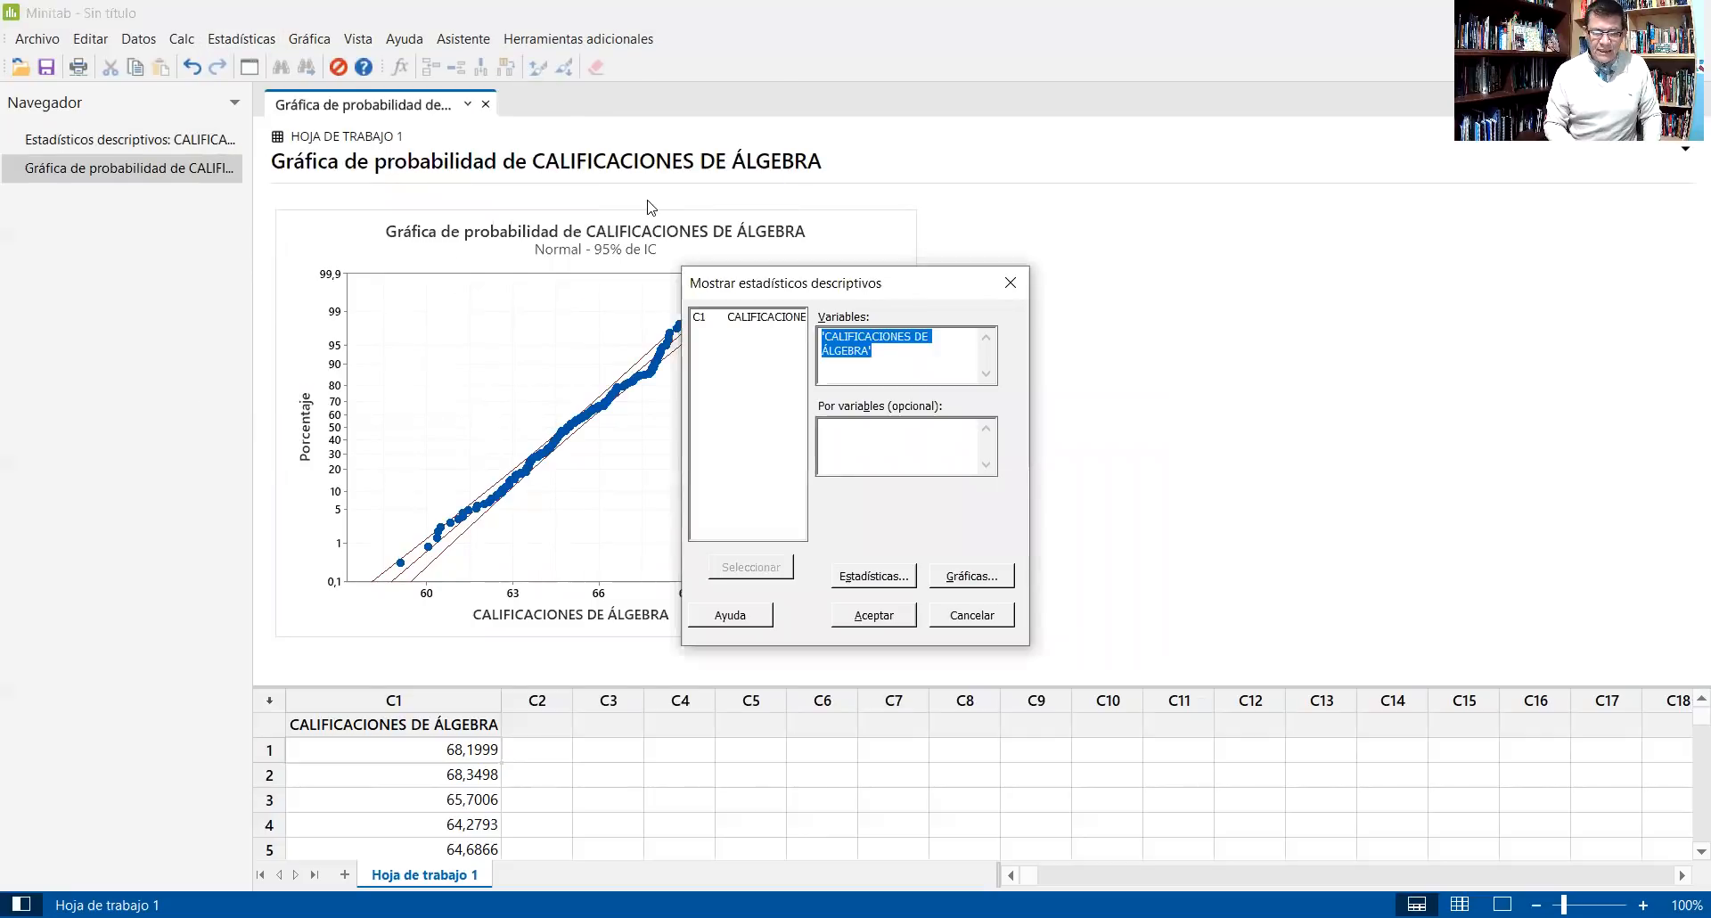
pyautogui.click(868, 577)
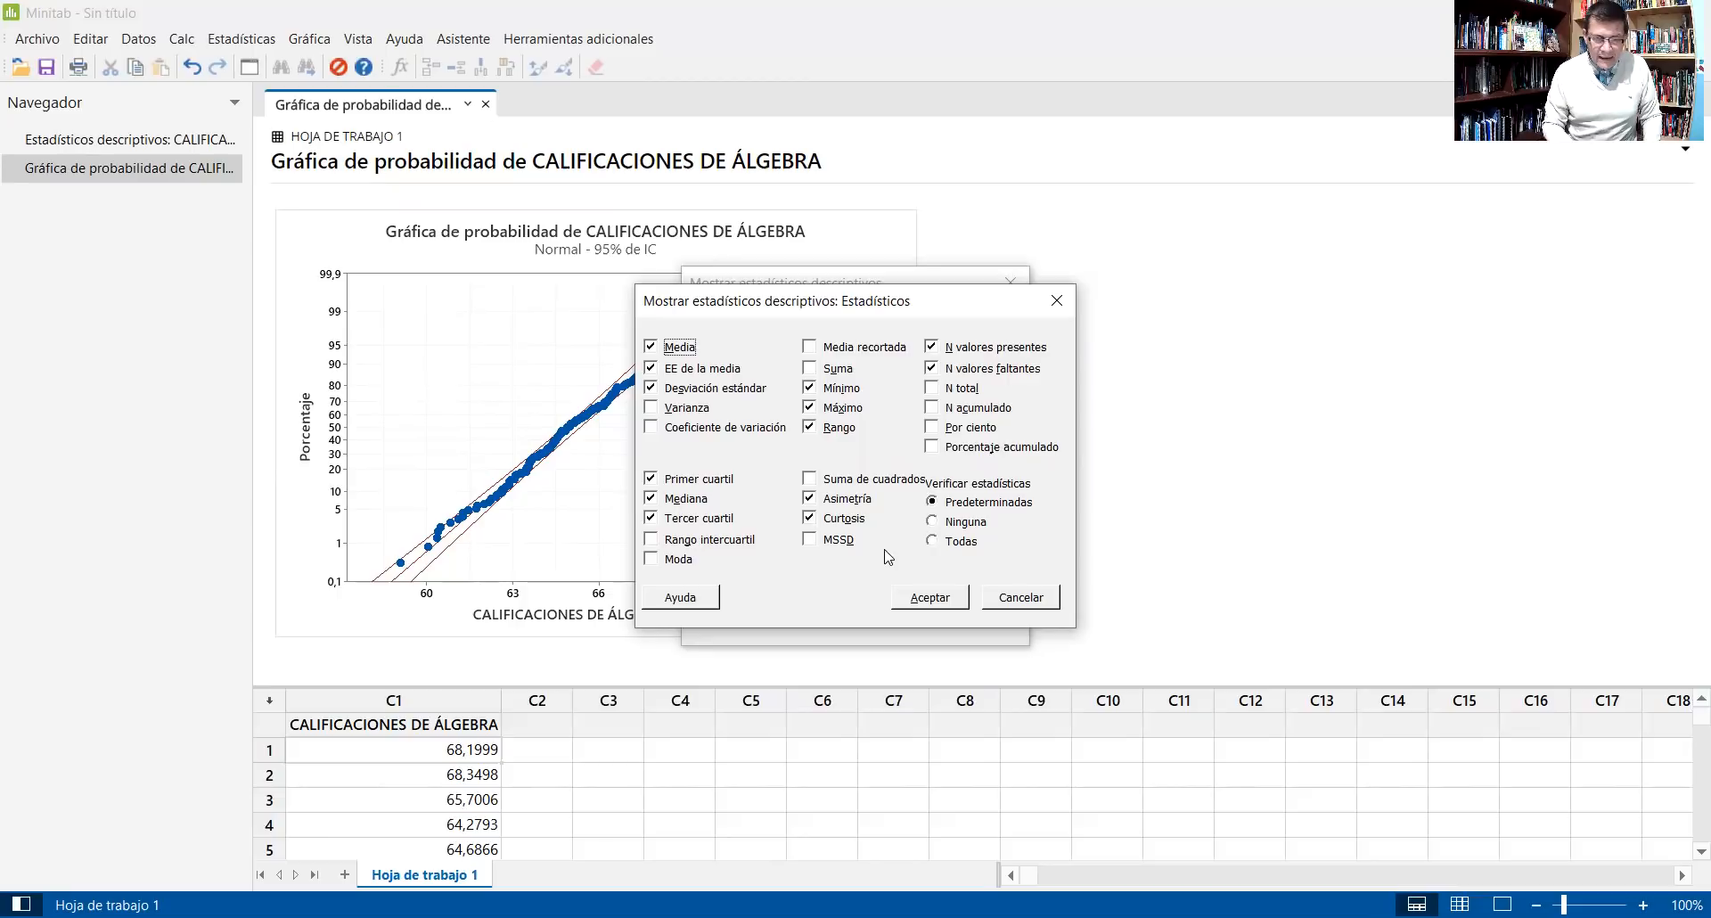
pyautogui.click(932, 522)
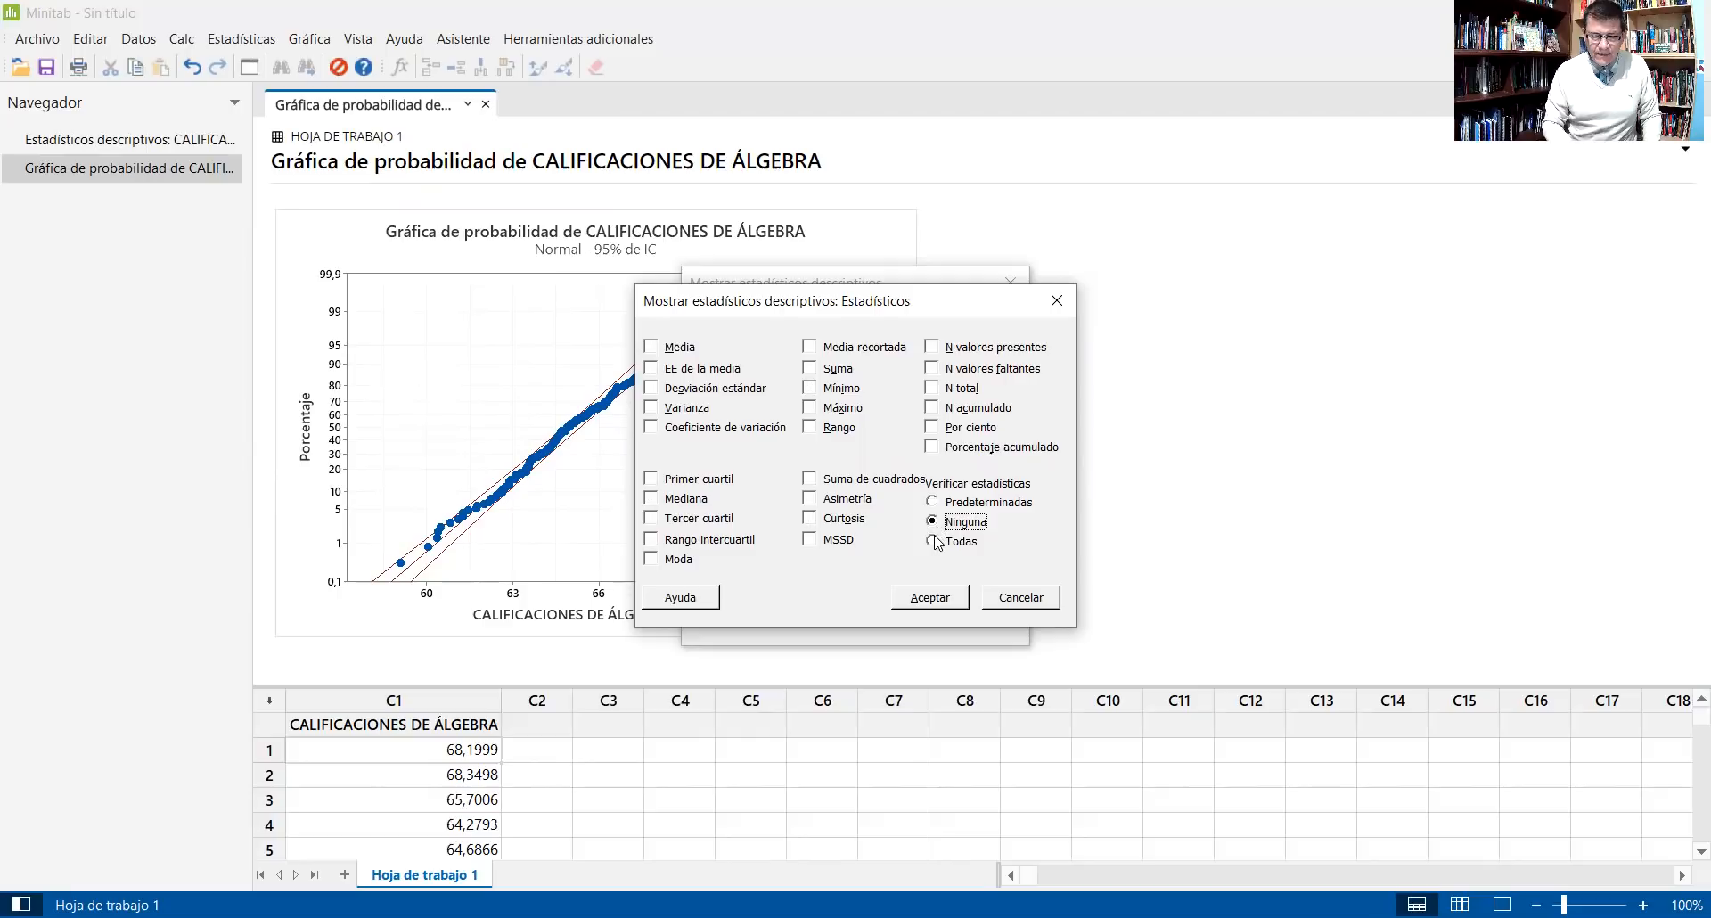
pyautogui.click(651, 348)
pyautogui.click(655, 397)
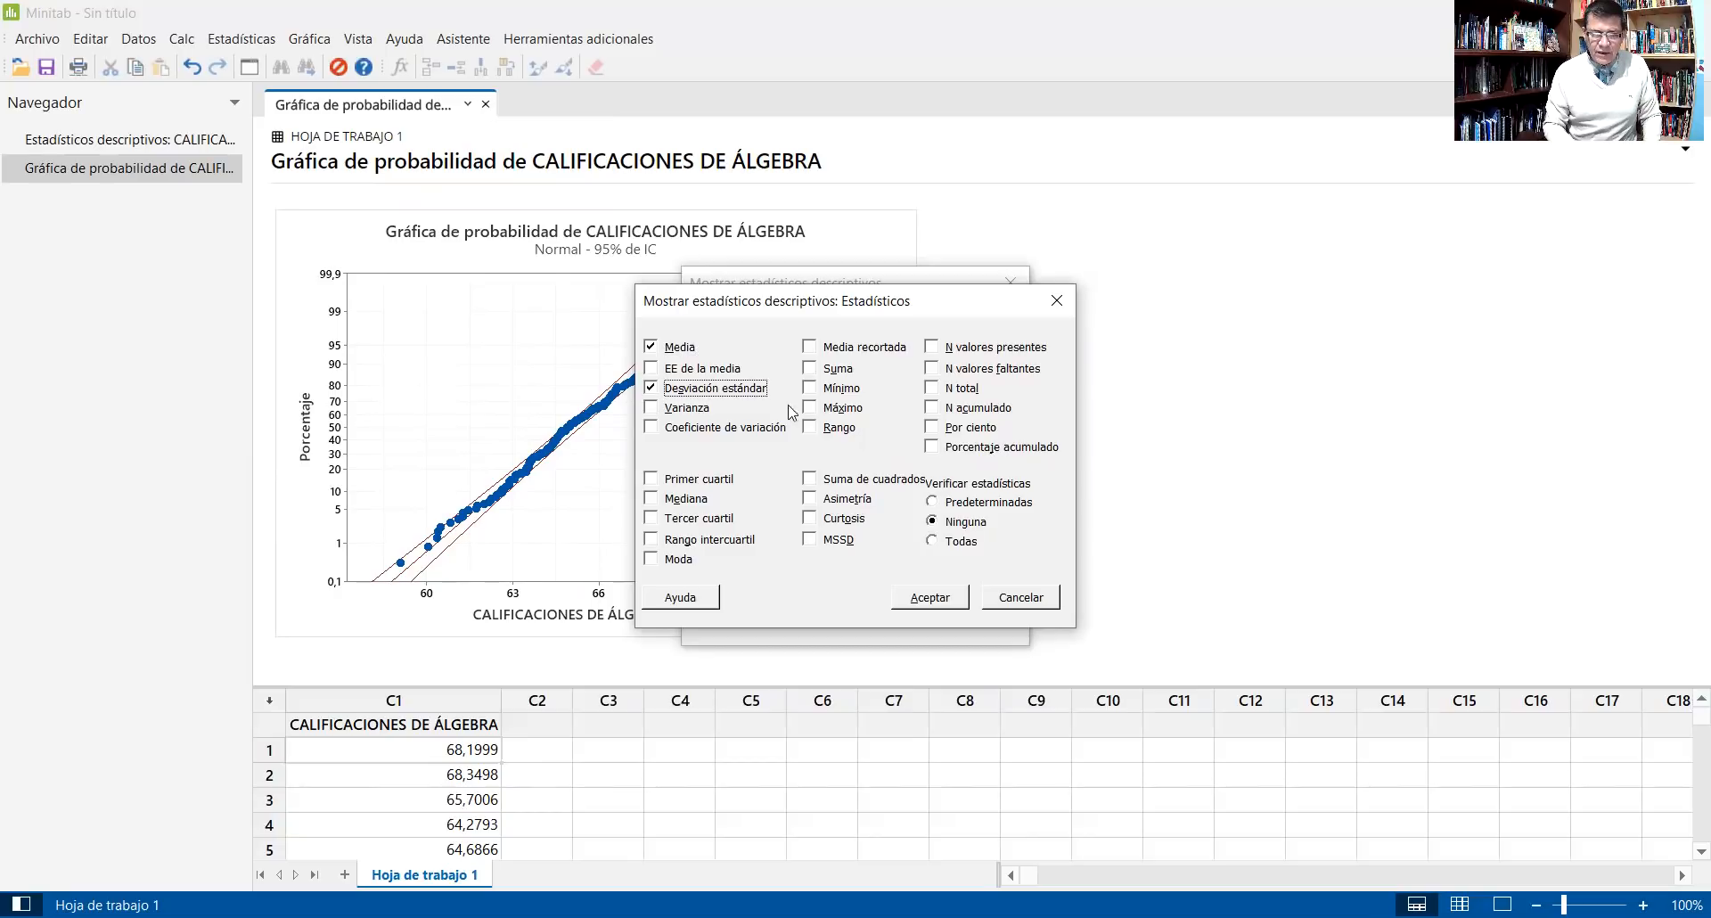
pyautogui.click(812, 390)
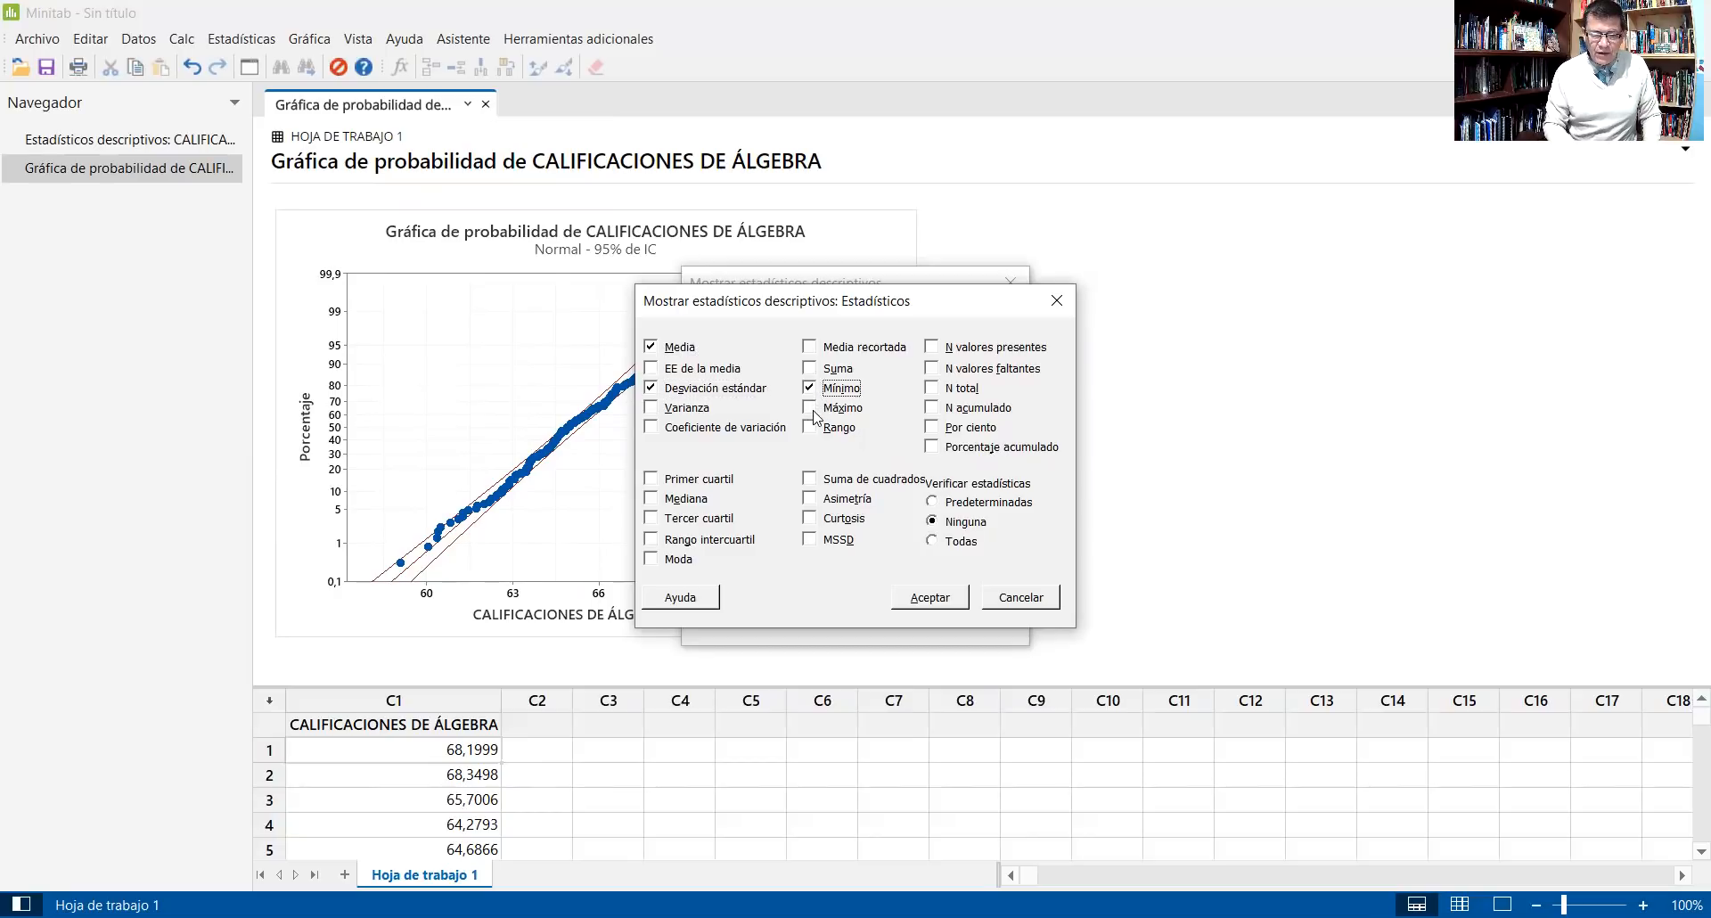
pyautogui.click(813, 410)
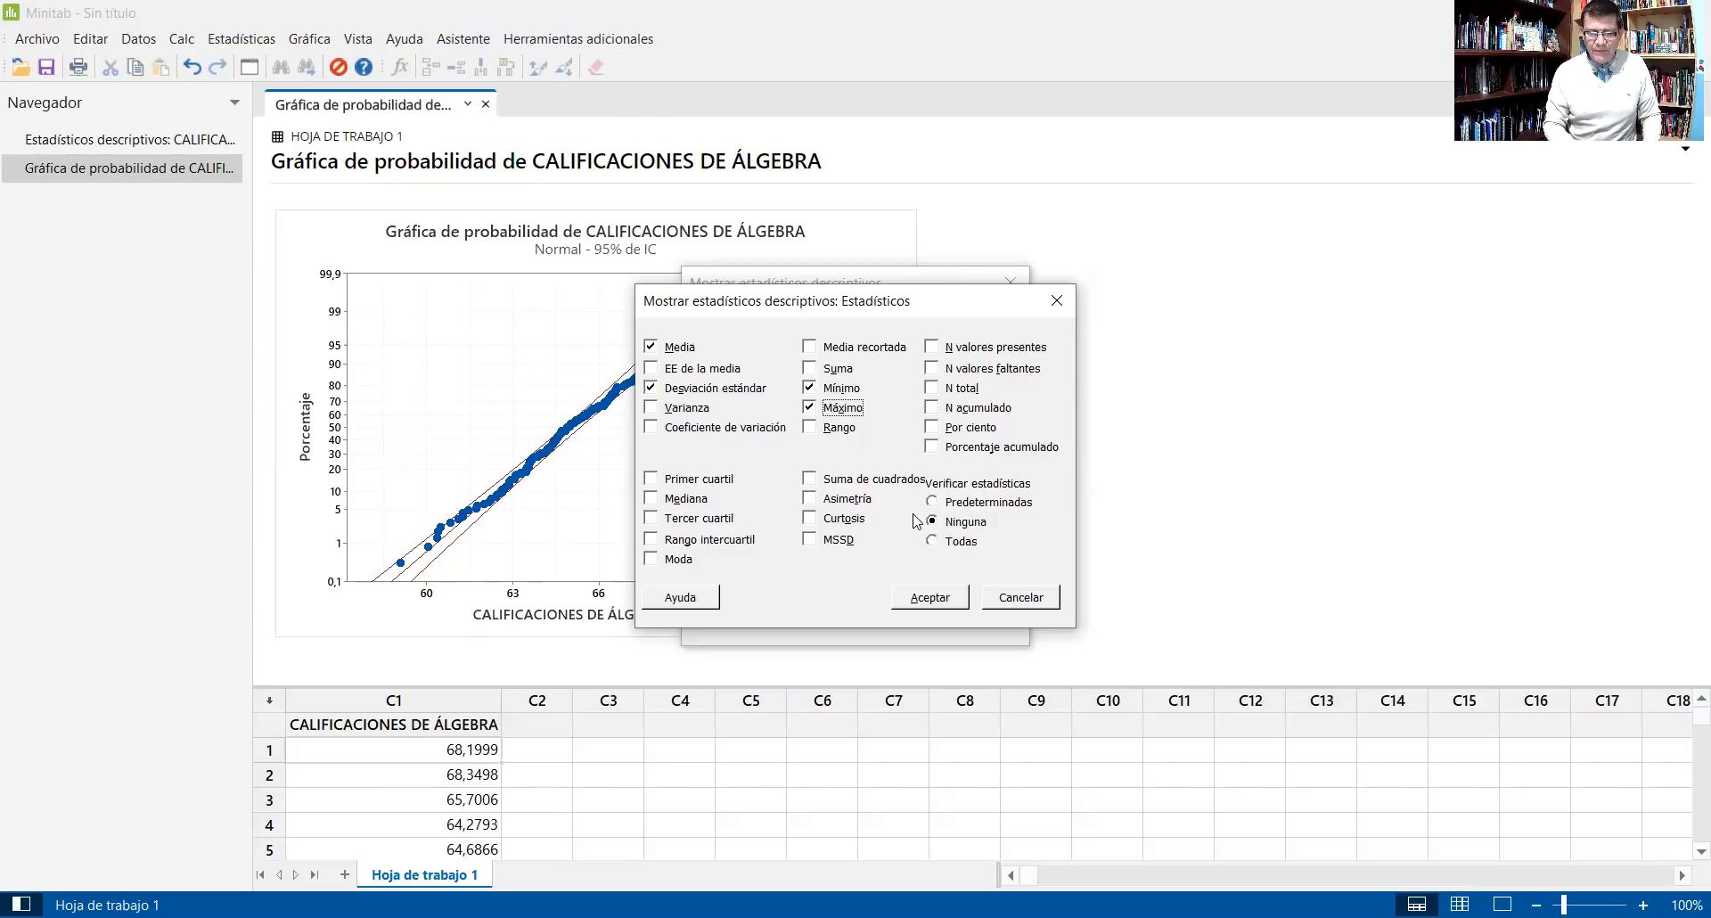
pyautogui.click(940, 603)
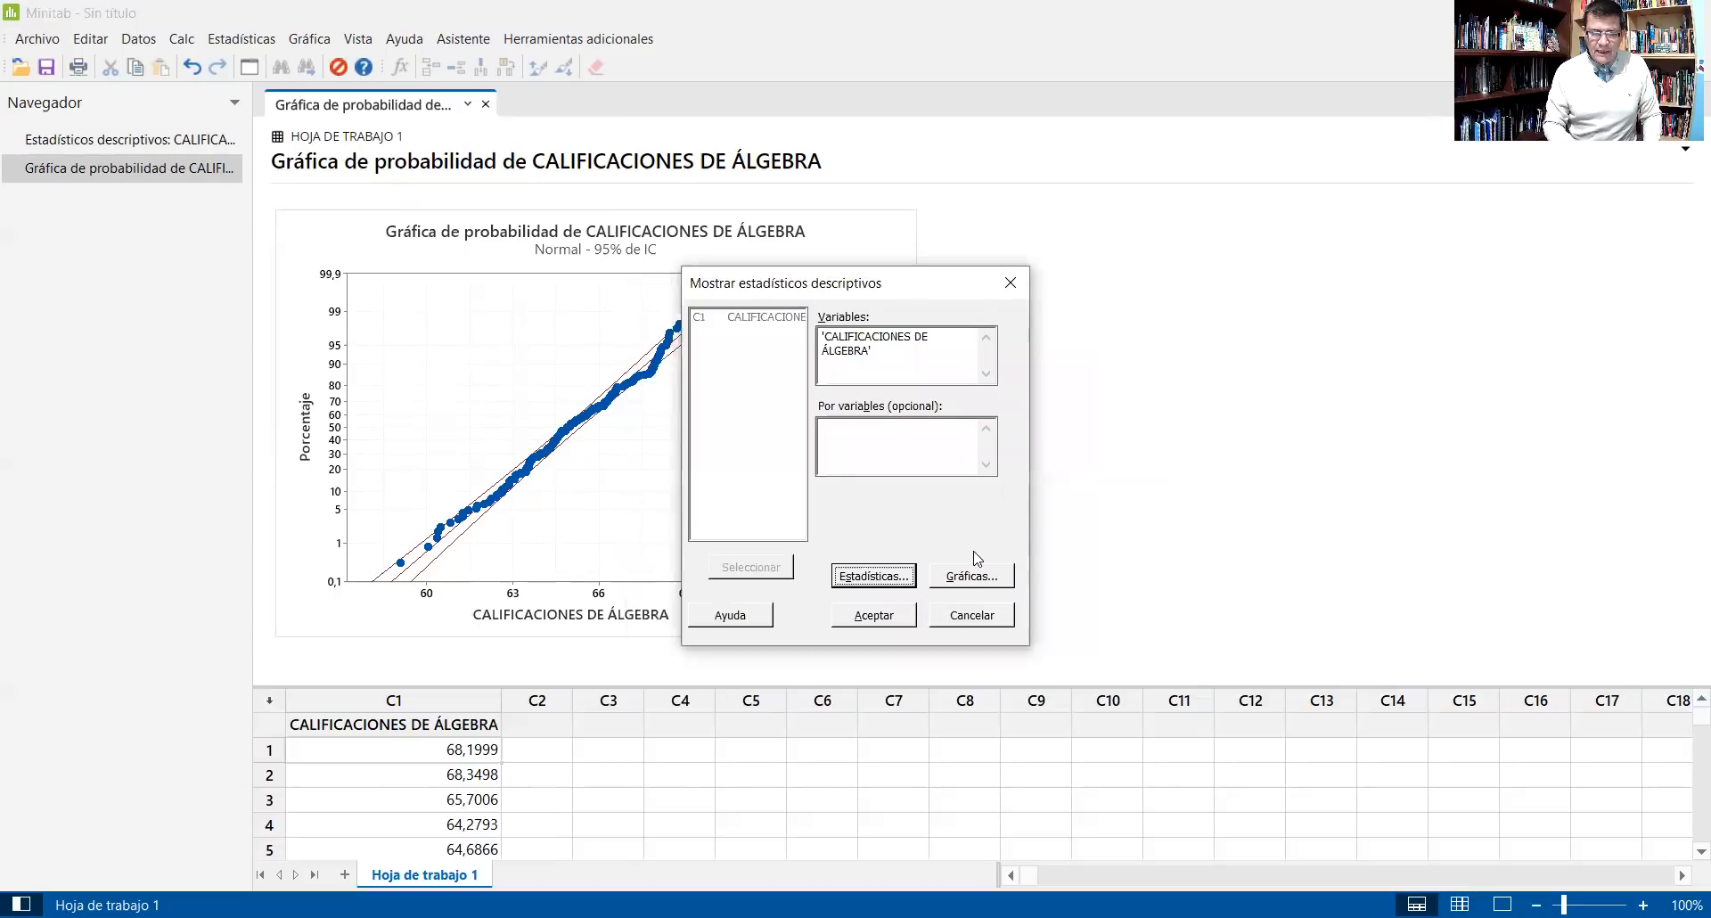
# Exclude the histogram with normal curve from the new descriptive statistics output
pyautogui.click(964, 577)
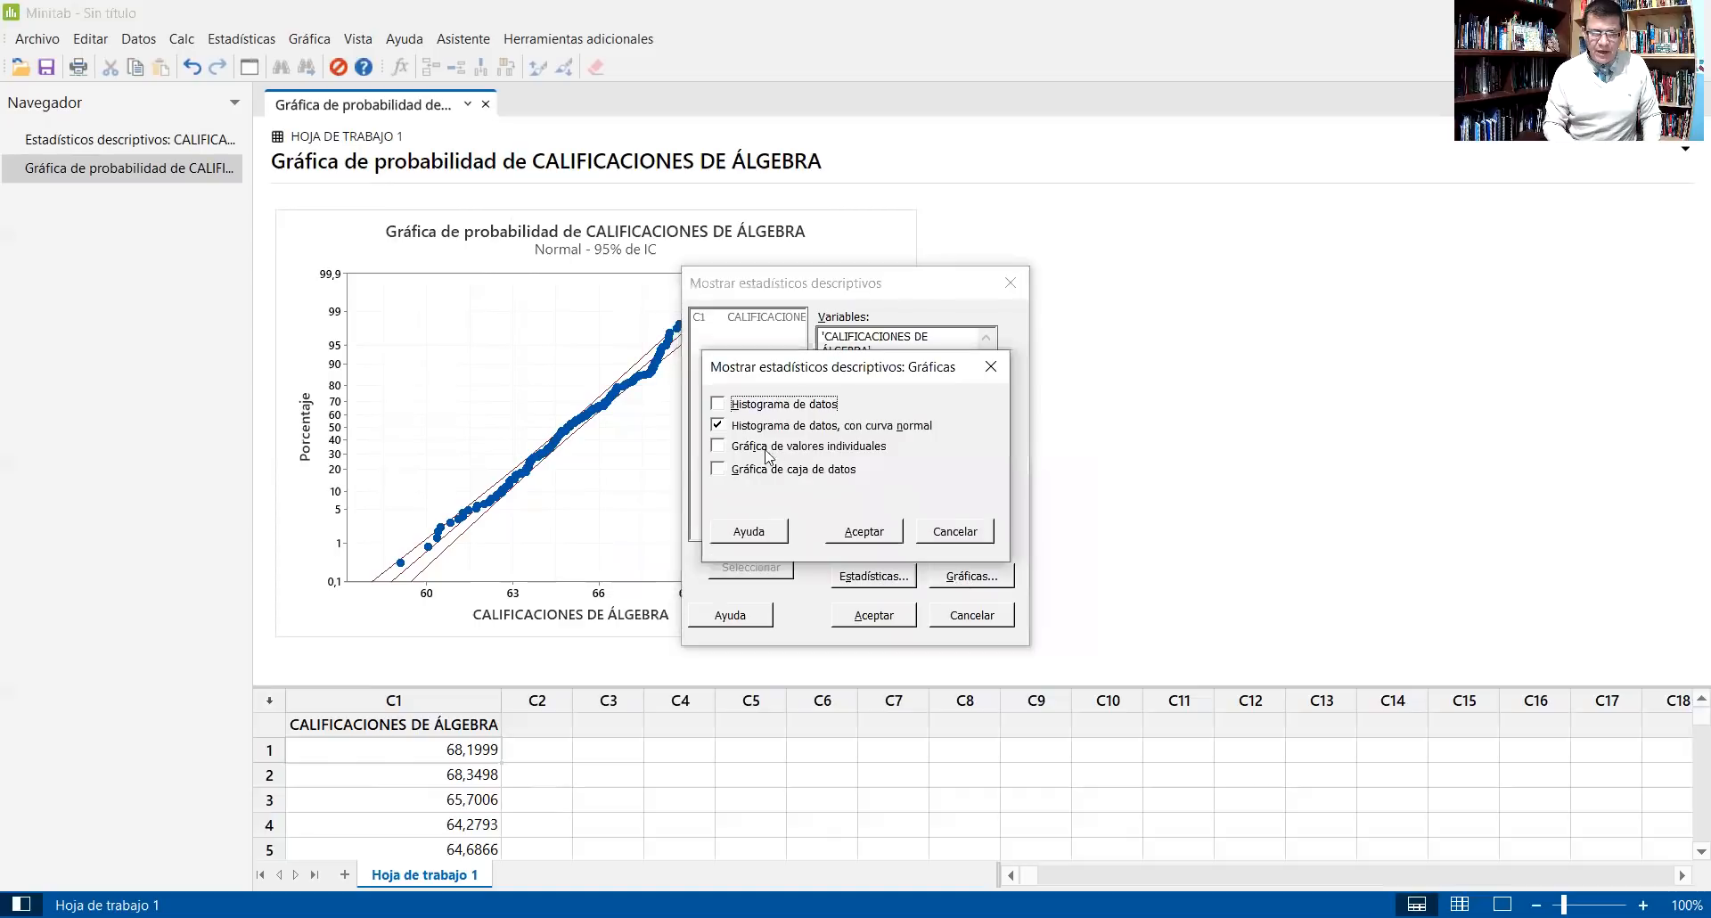
pyautogui.click(718, 427)
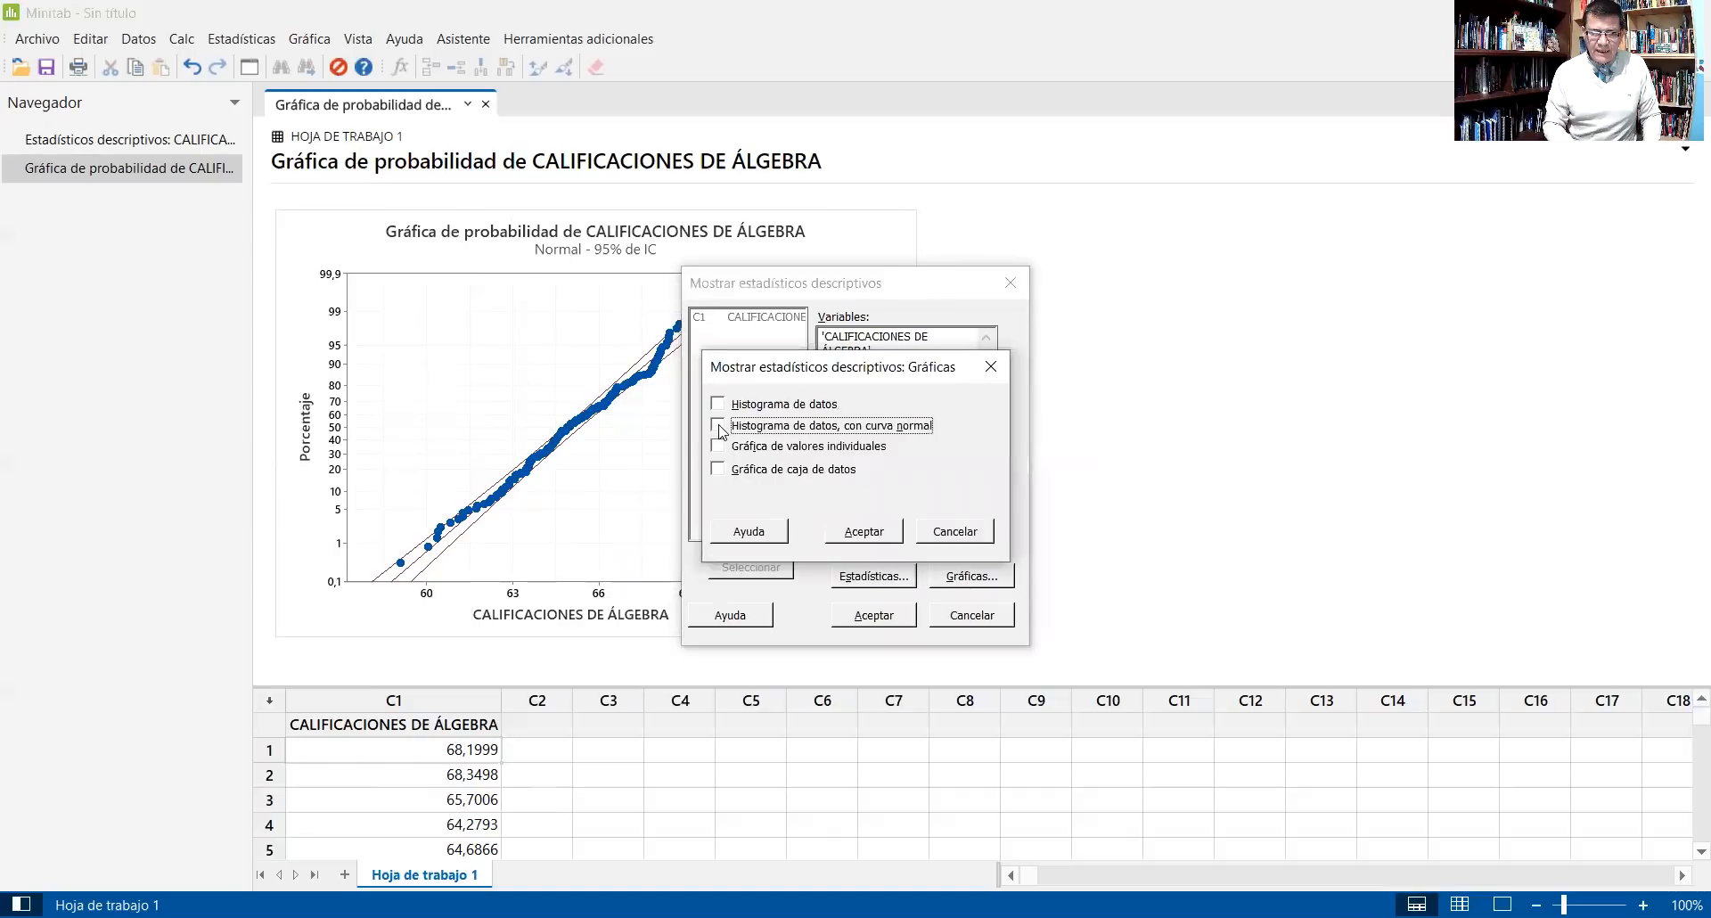
pyautogui.click(872, 532)
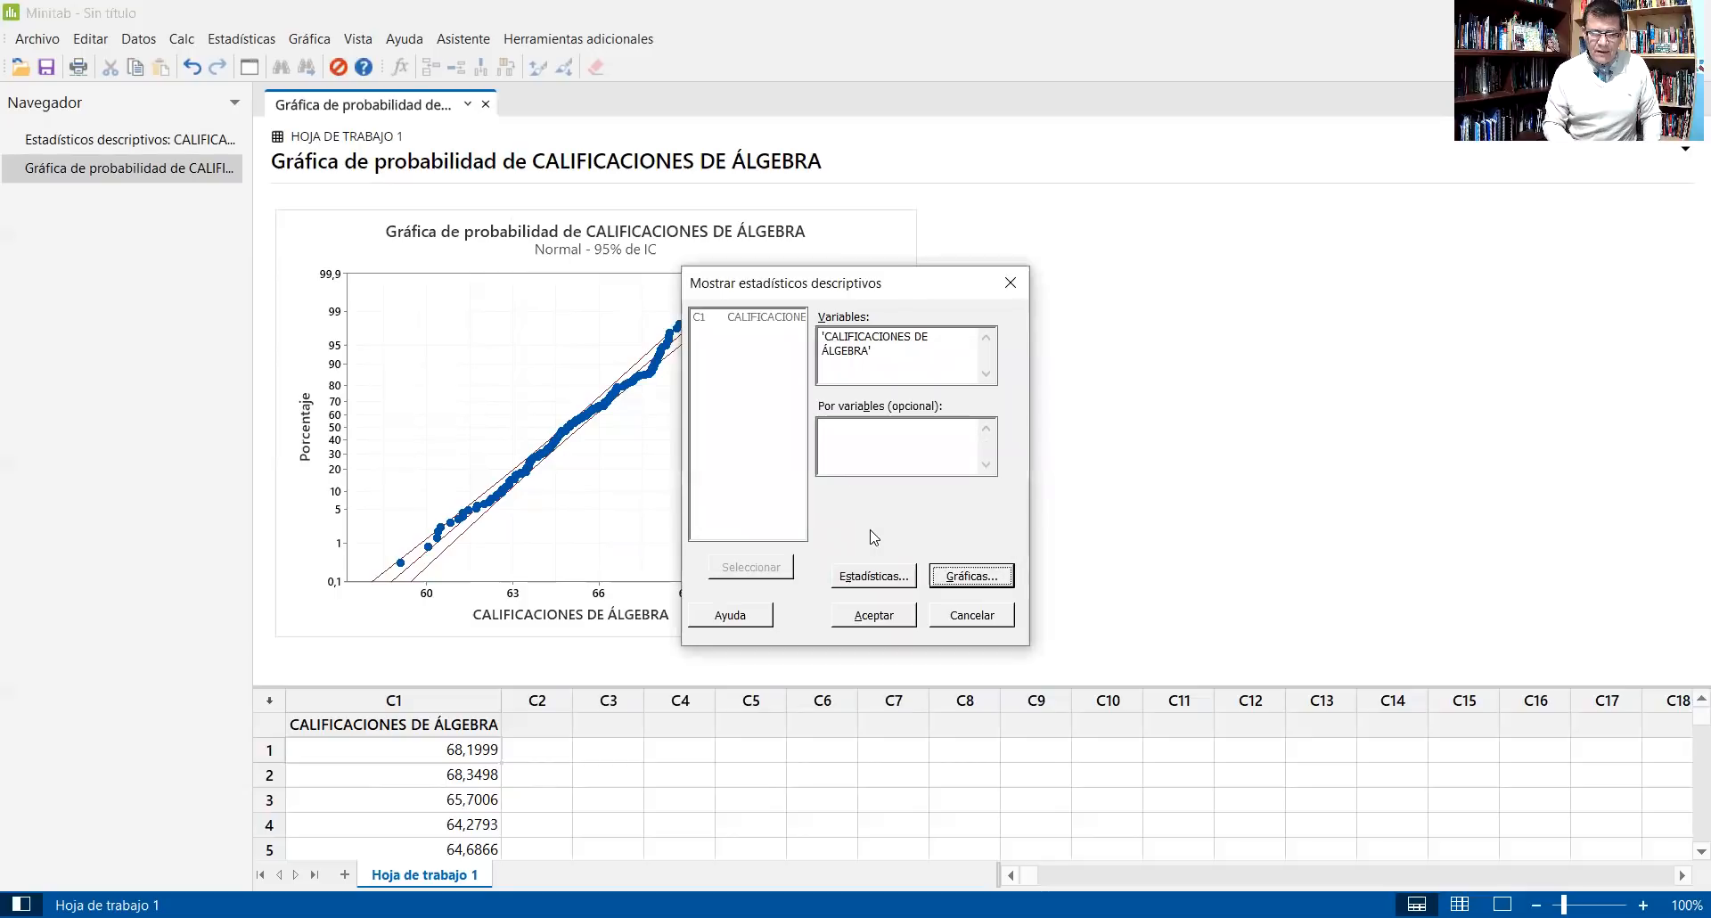
# Generate the descriptive statistics output for CALIFICACIONES DE ÁLGEBRA with the selected statistics
pyautogui.click(880, 615)
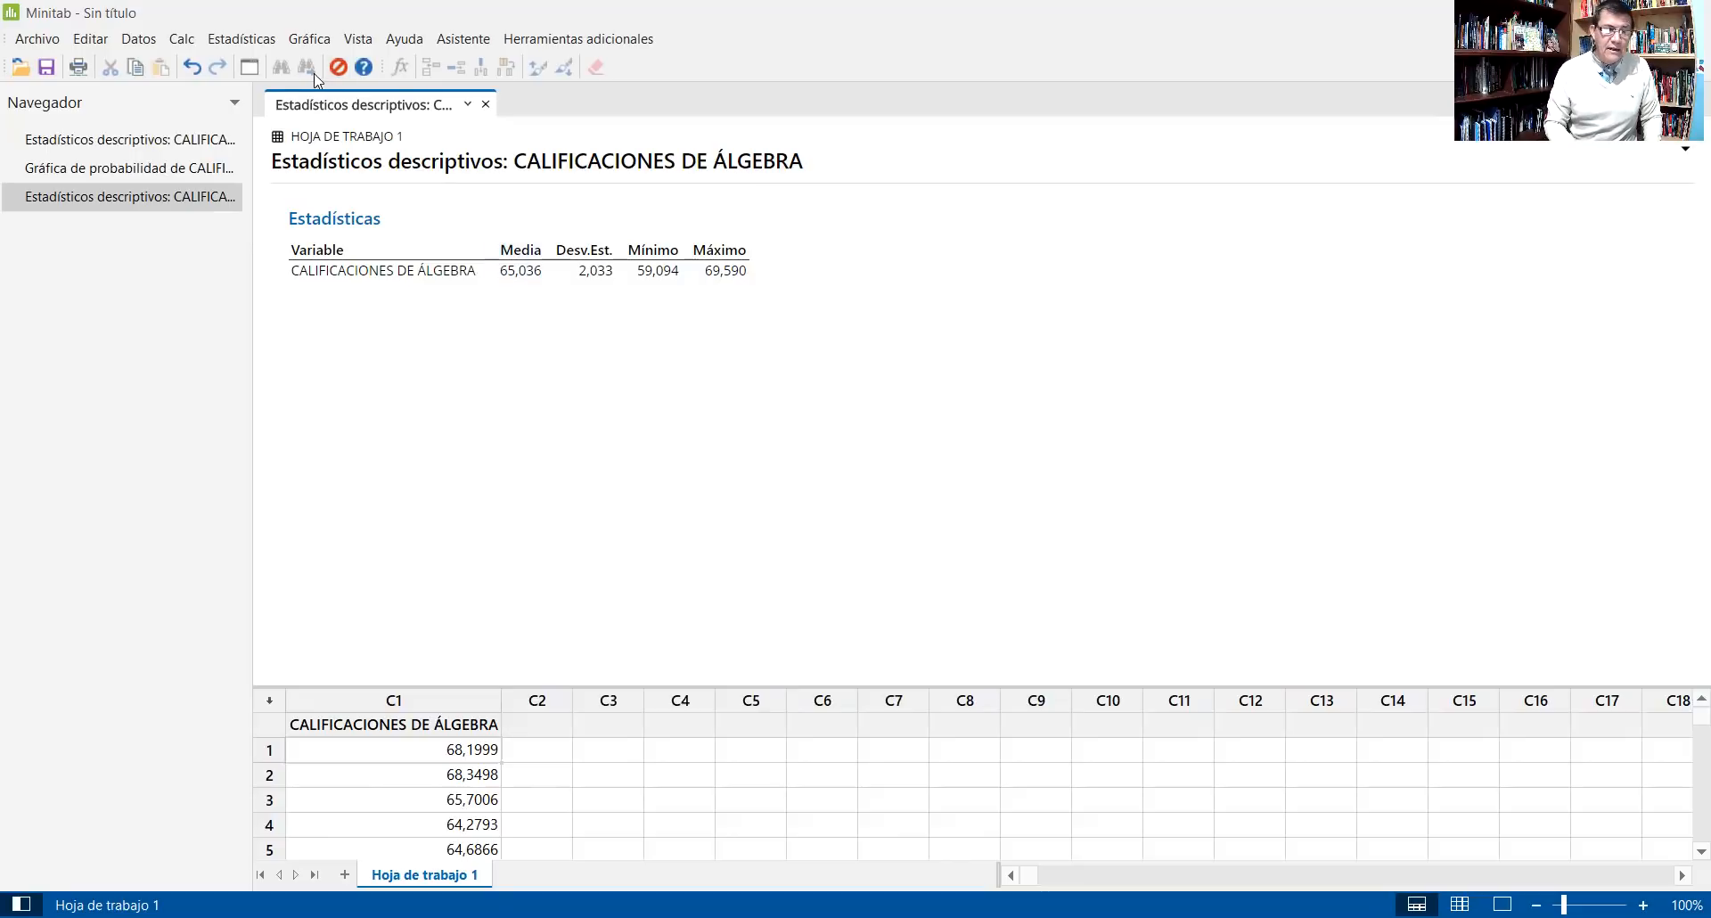
# Set up a probability distribution plot of the Ver probabilidad type, keeping the Normal distribution
pyautogui.click(313, 41)
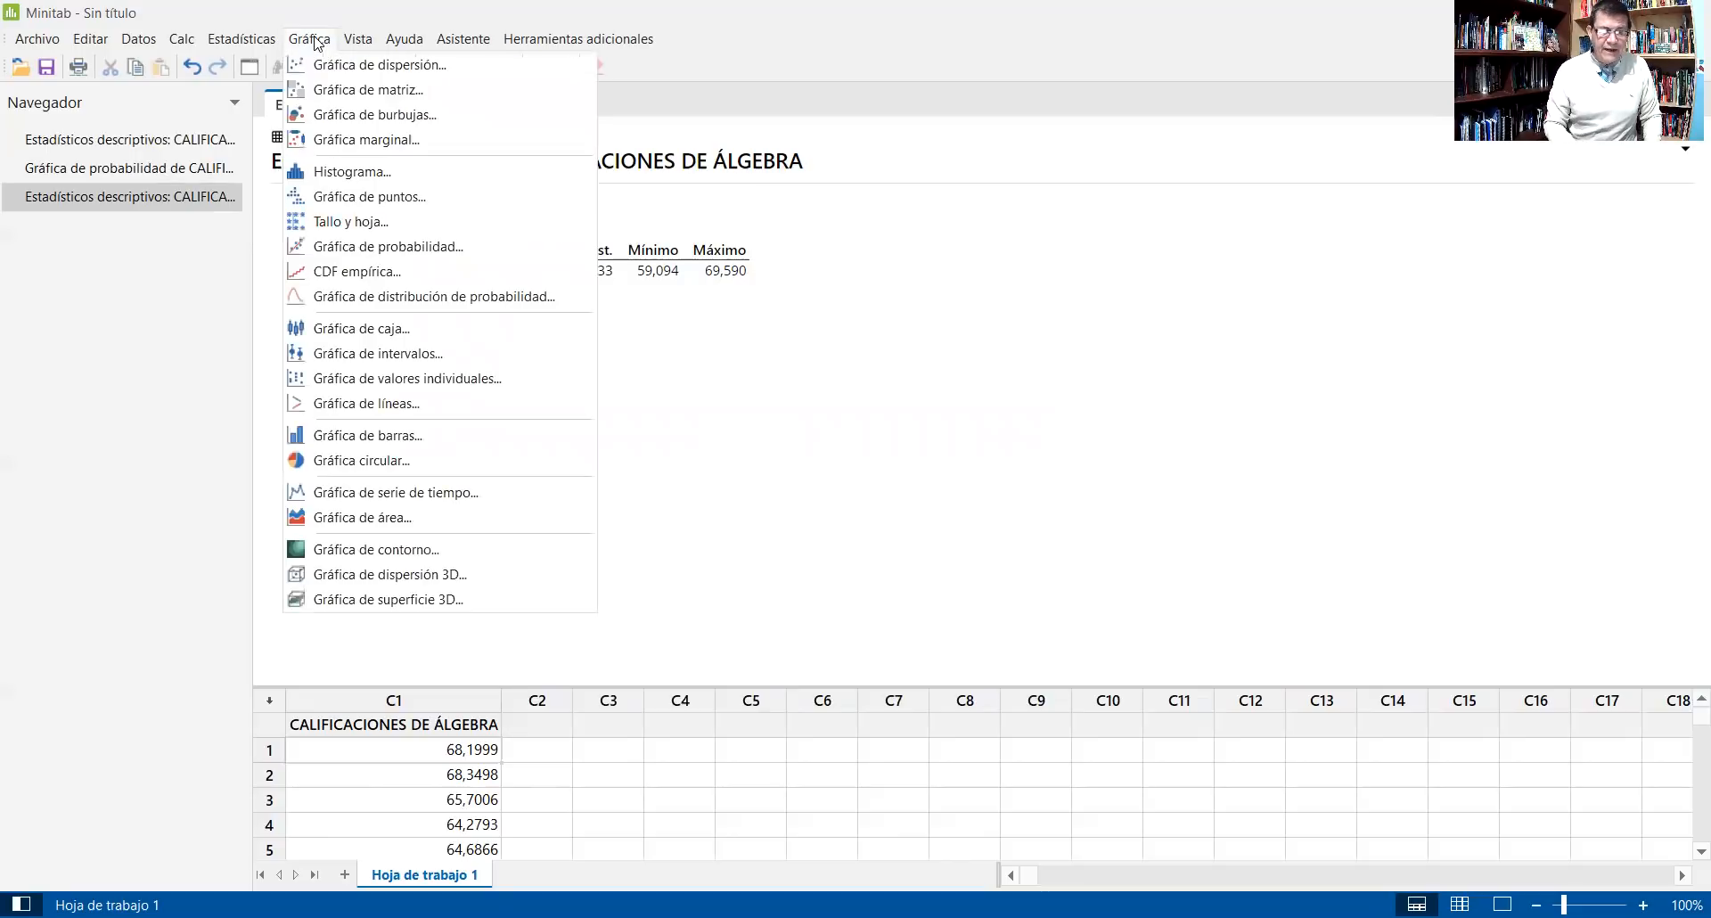
pyautogui.click(426, 299)
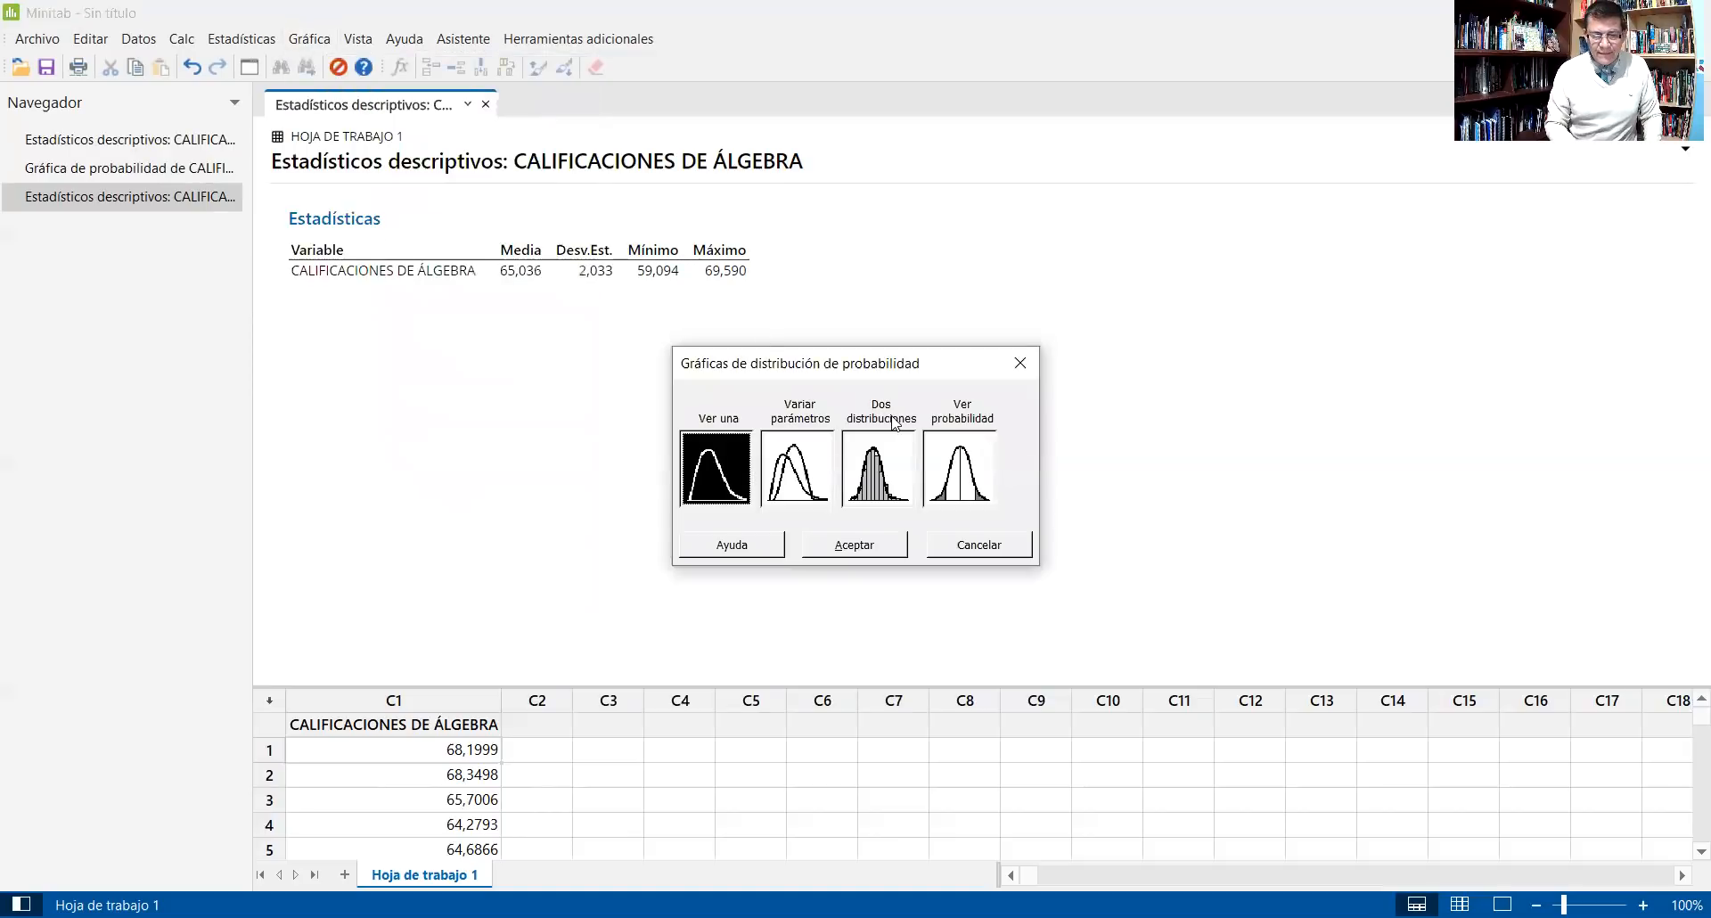
pyautogui.click(978, 488)
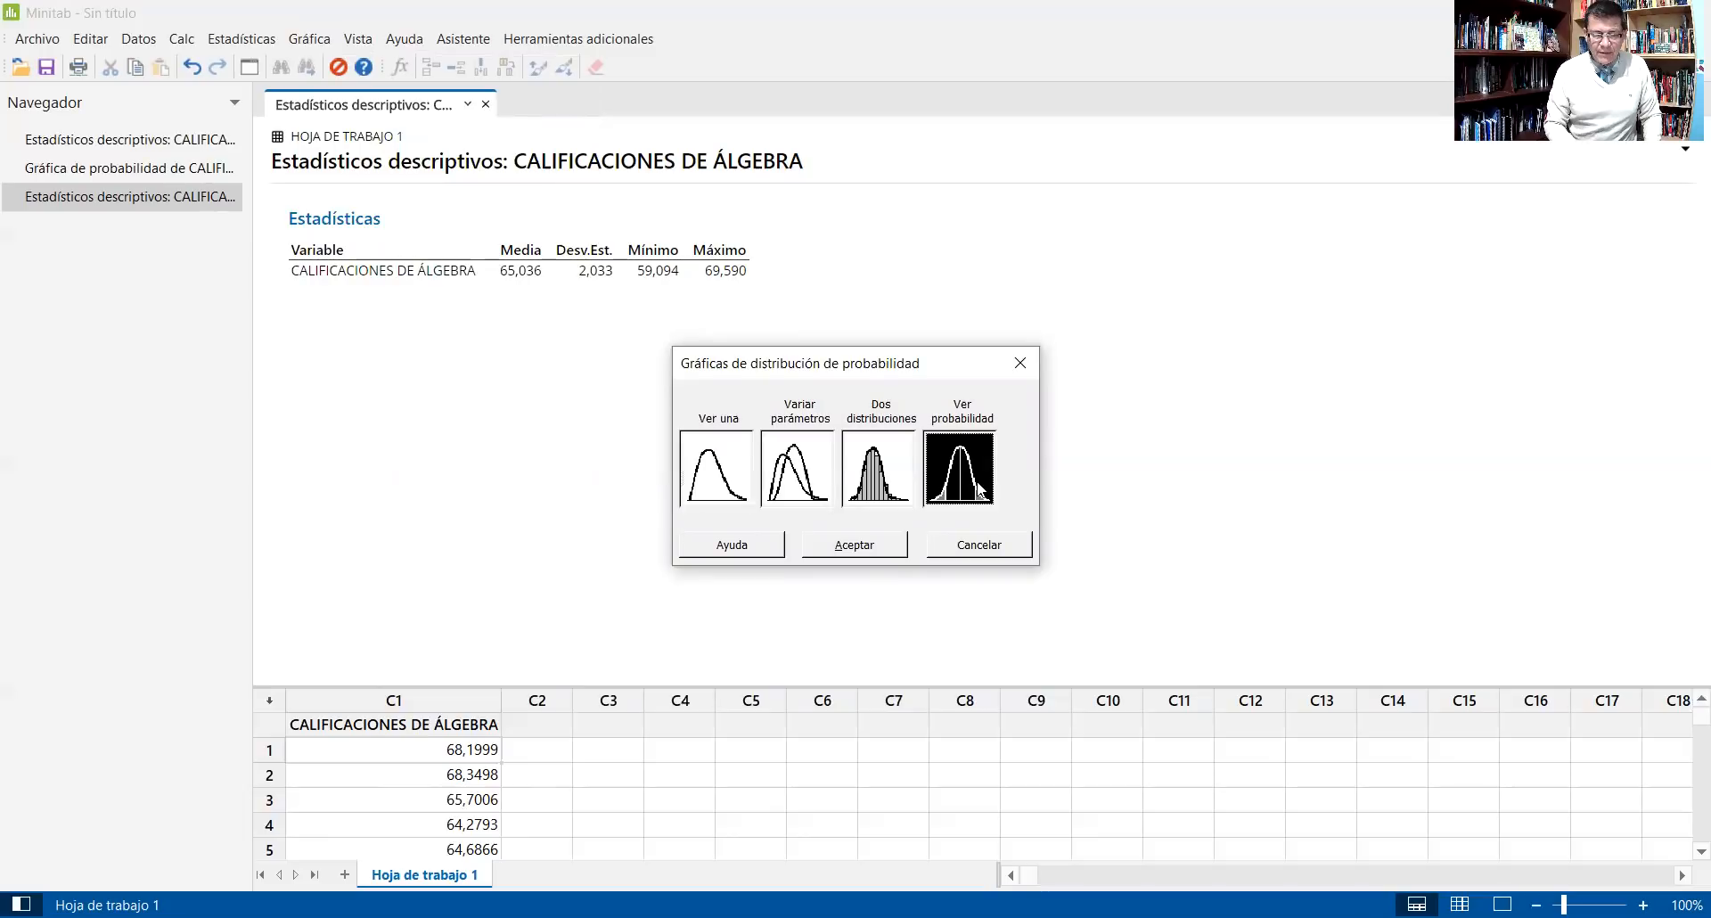
pyautogui.click(871, 551)
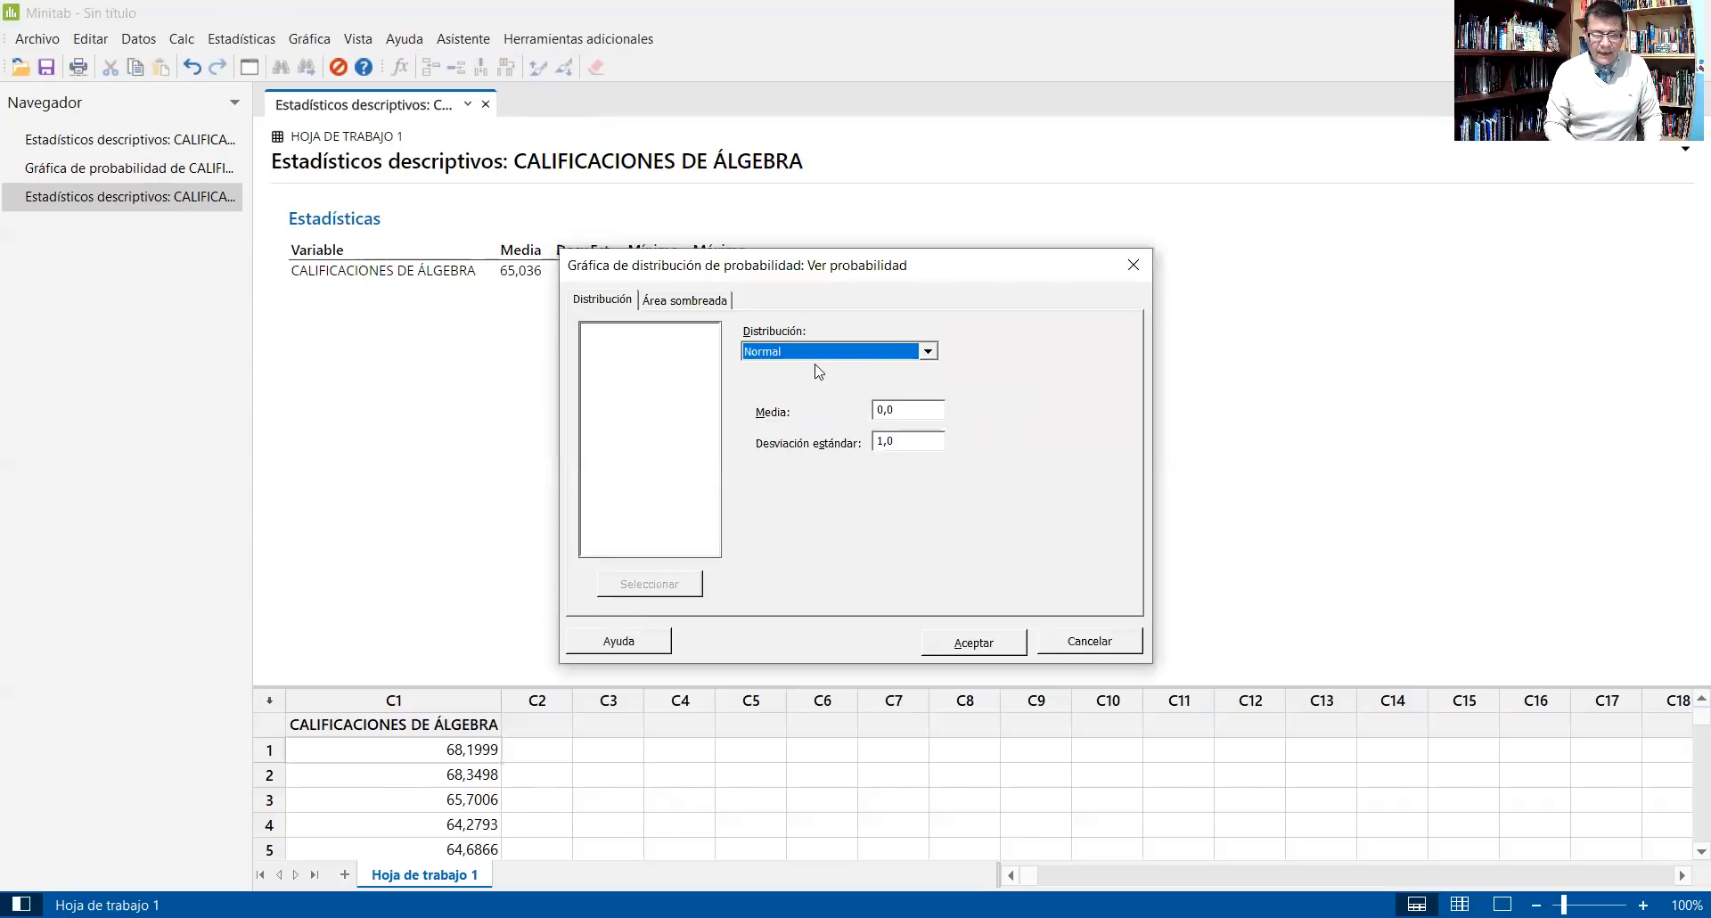
pyautogui.click(927, 353)
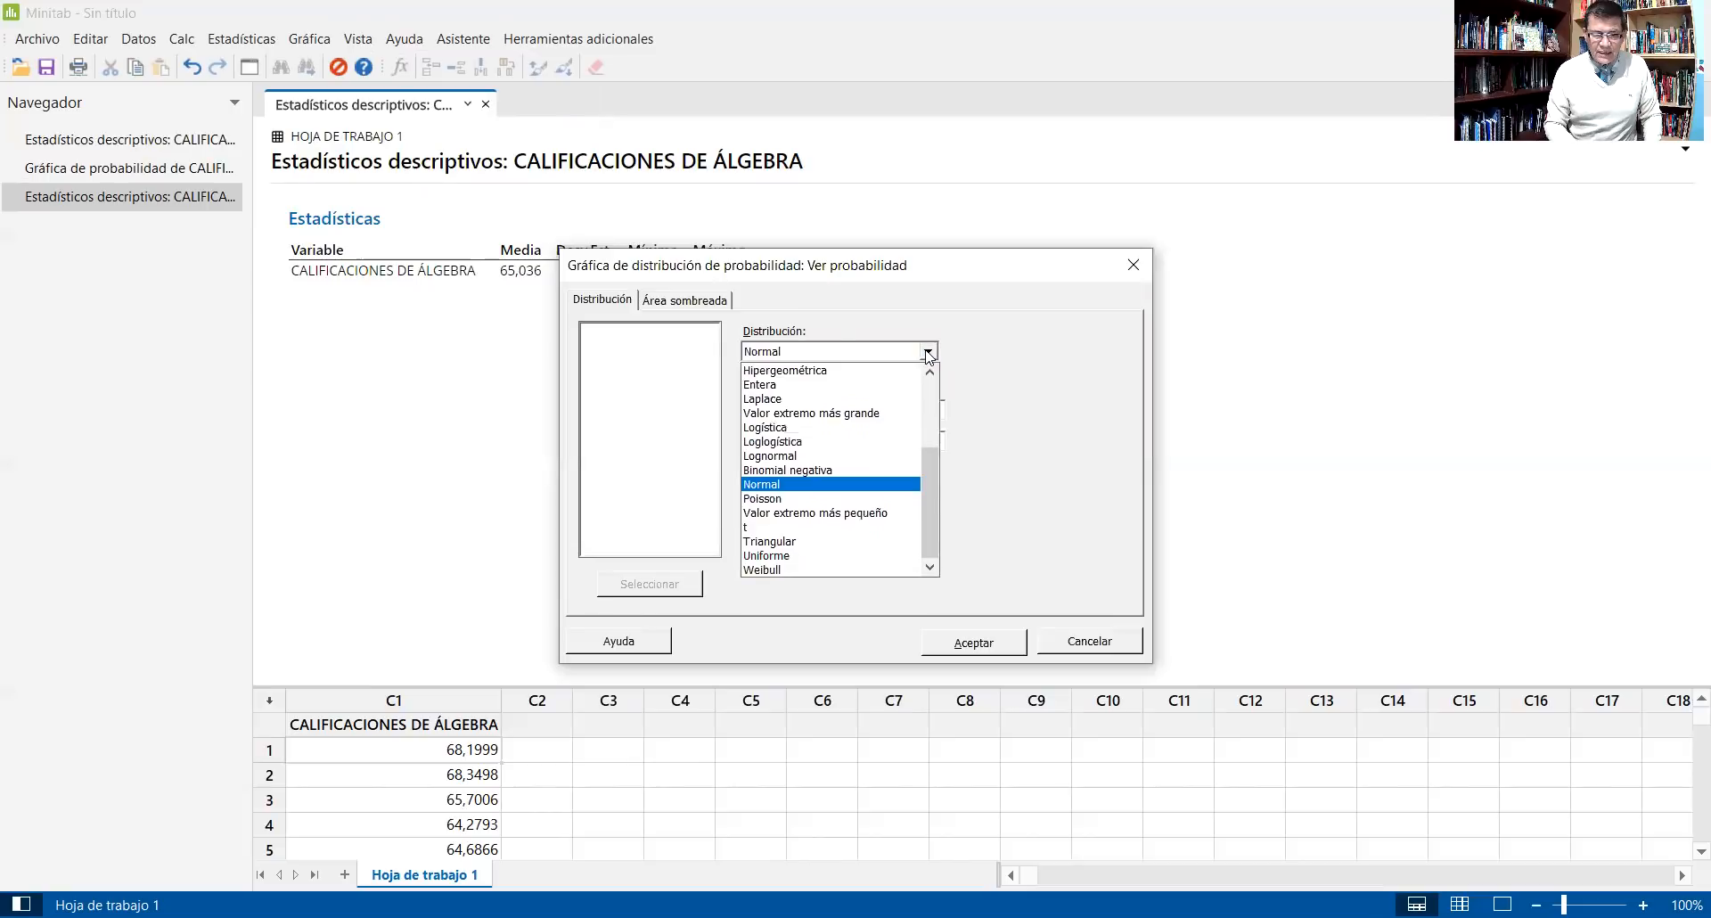
pyautogui.click(927, 353)
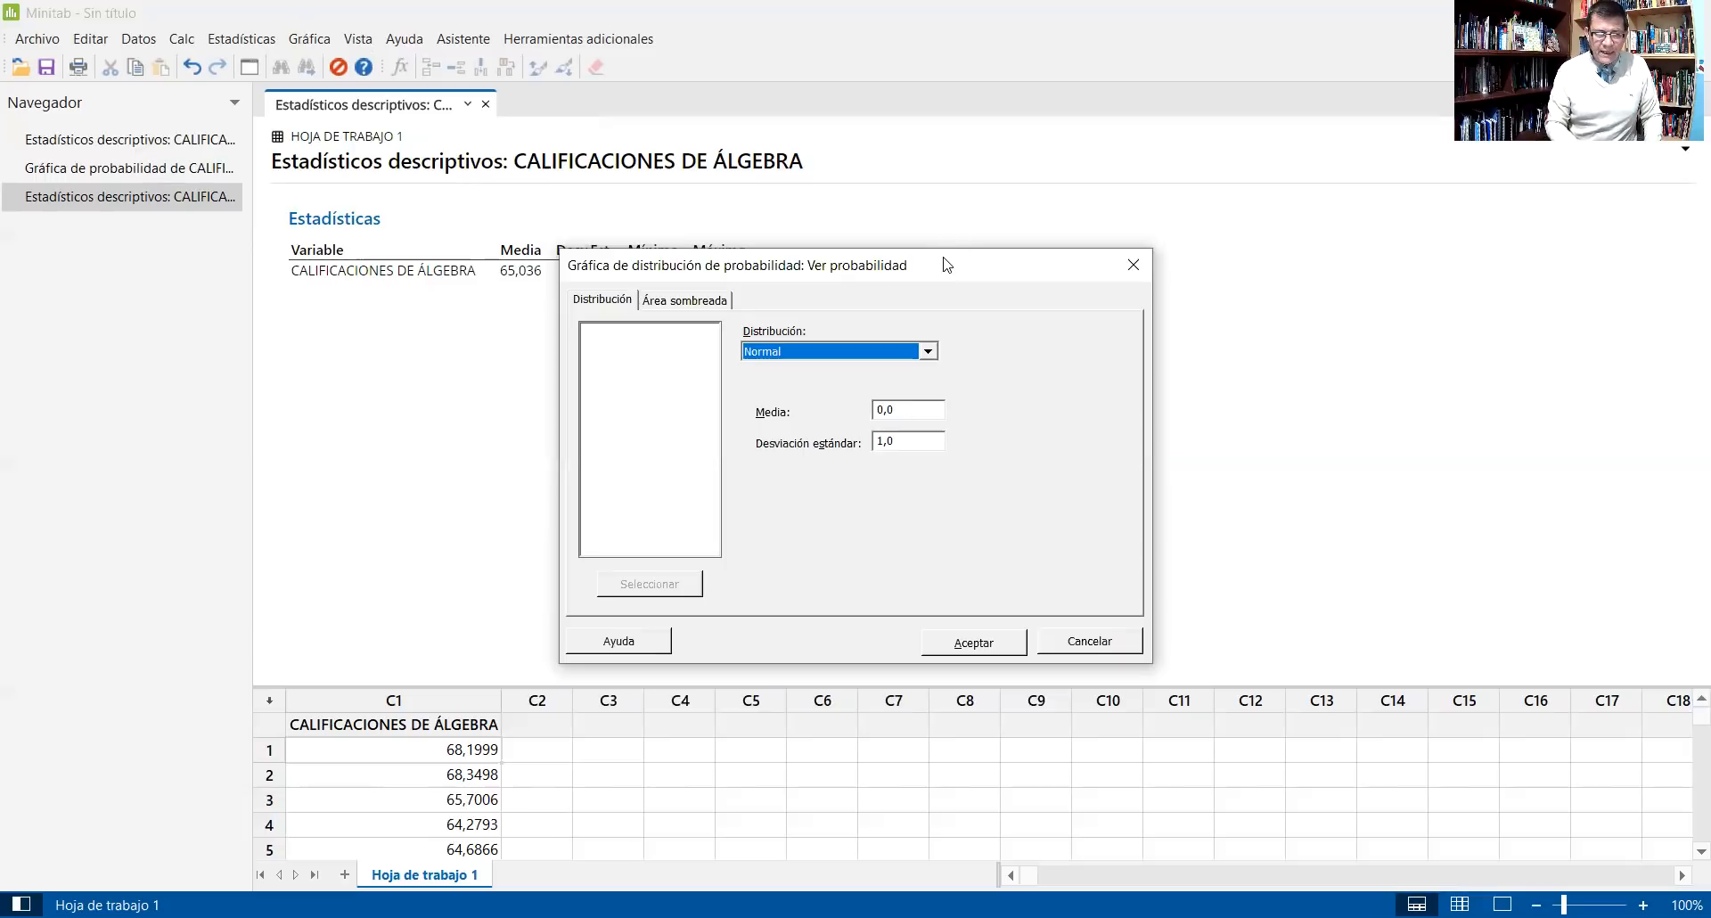
pyautogui.moveTo(947, 265); pyautogui.dragTo(1091, 299)
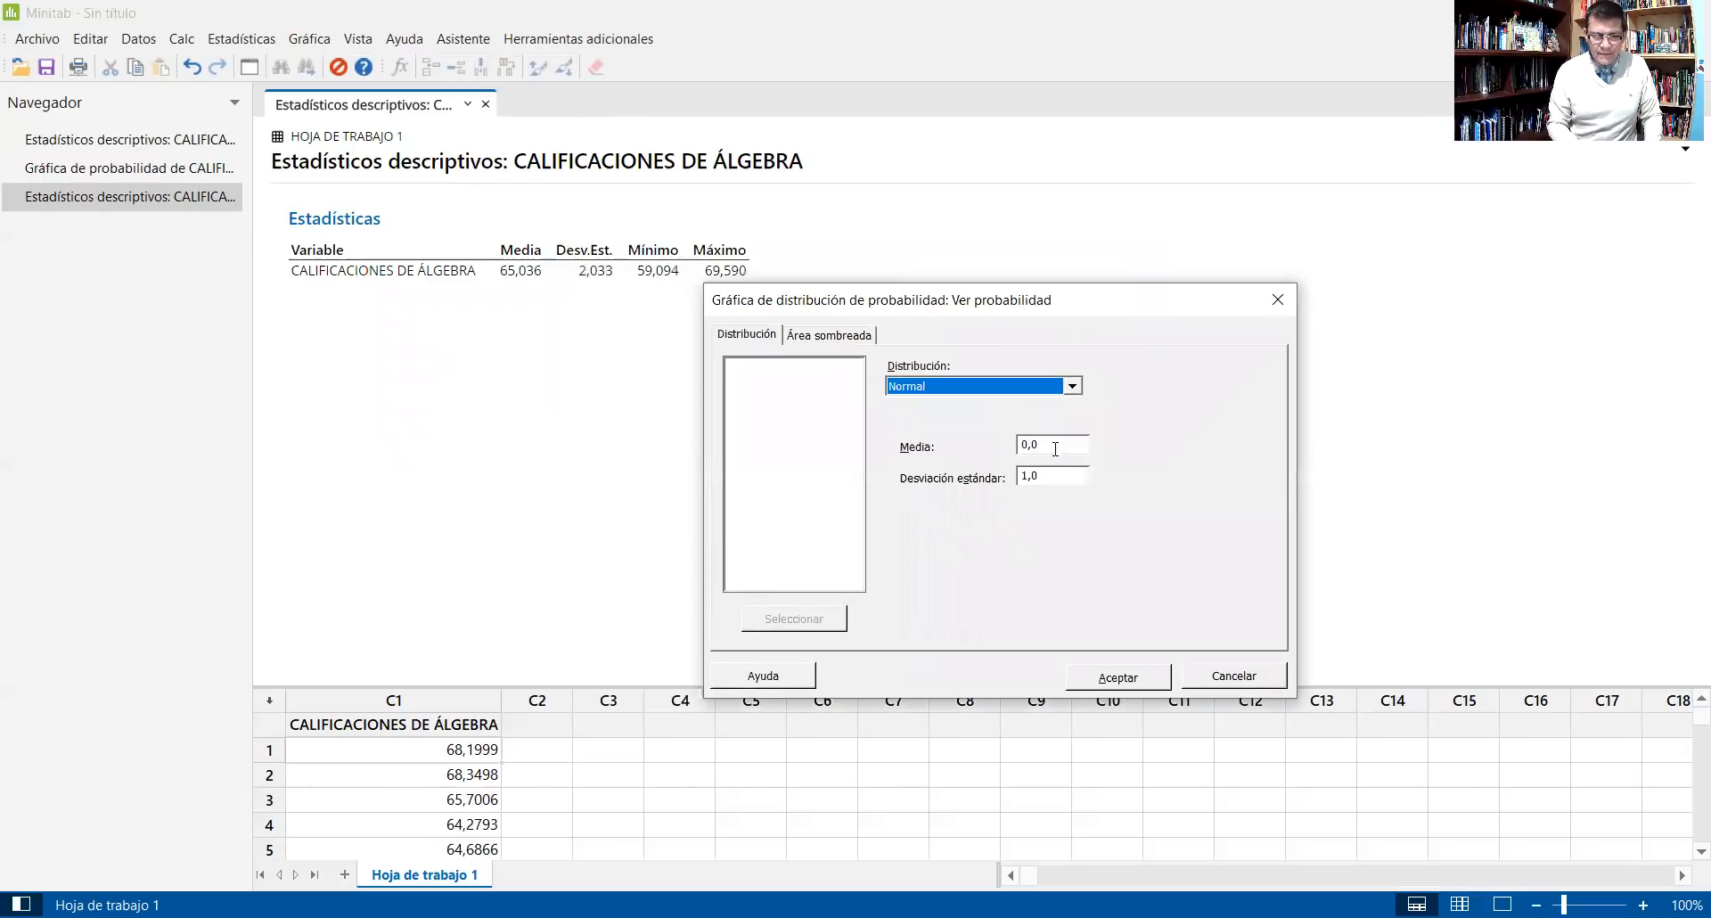
# Set the distribution's mean to 65,036 and standard deviation to 2,033, and create the plot
pyautogui.click(1051, 438)
pyautogui.press('BackSpace')
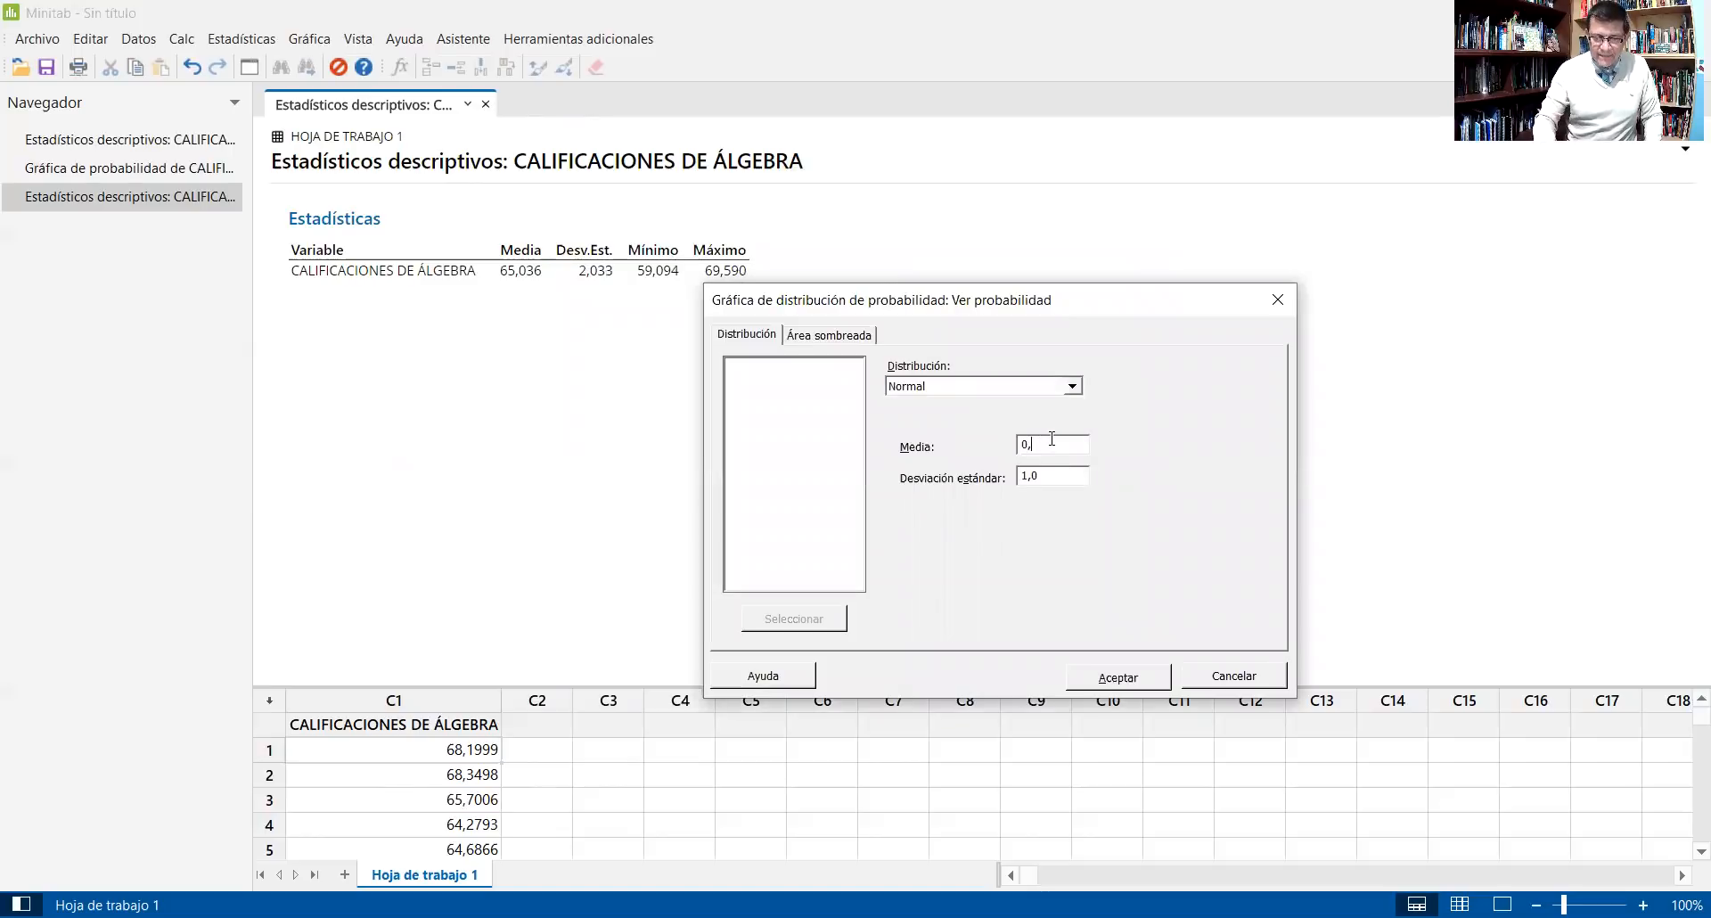
pyautogui.press('BackSpace')
pyautogui.press('BackSpace')
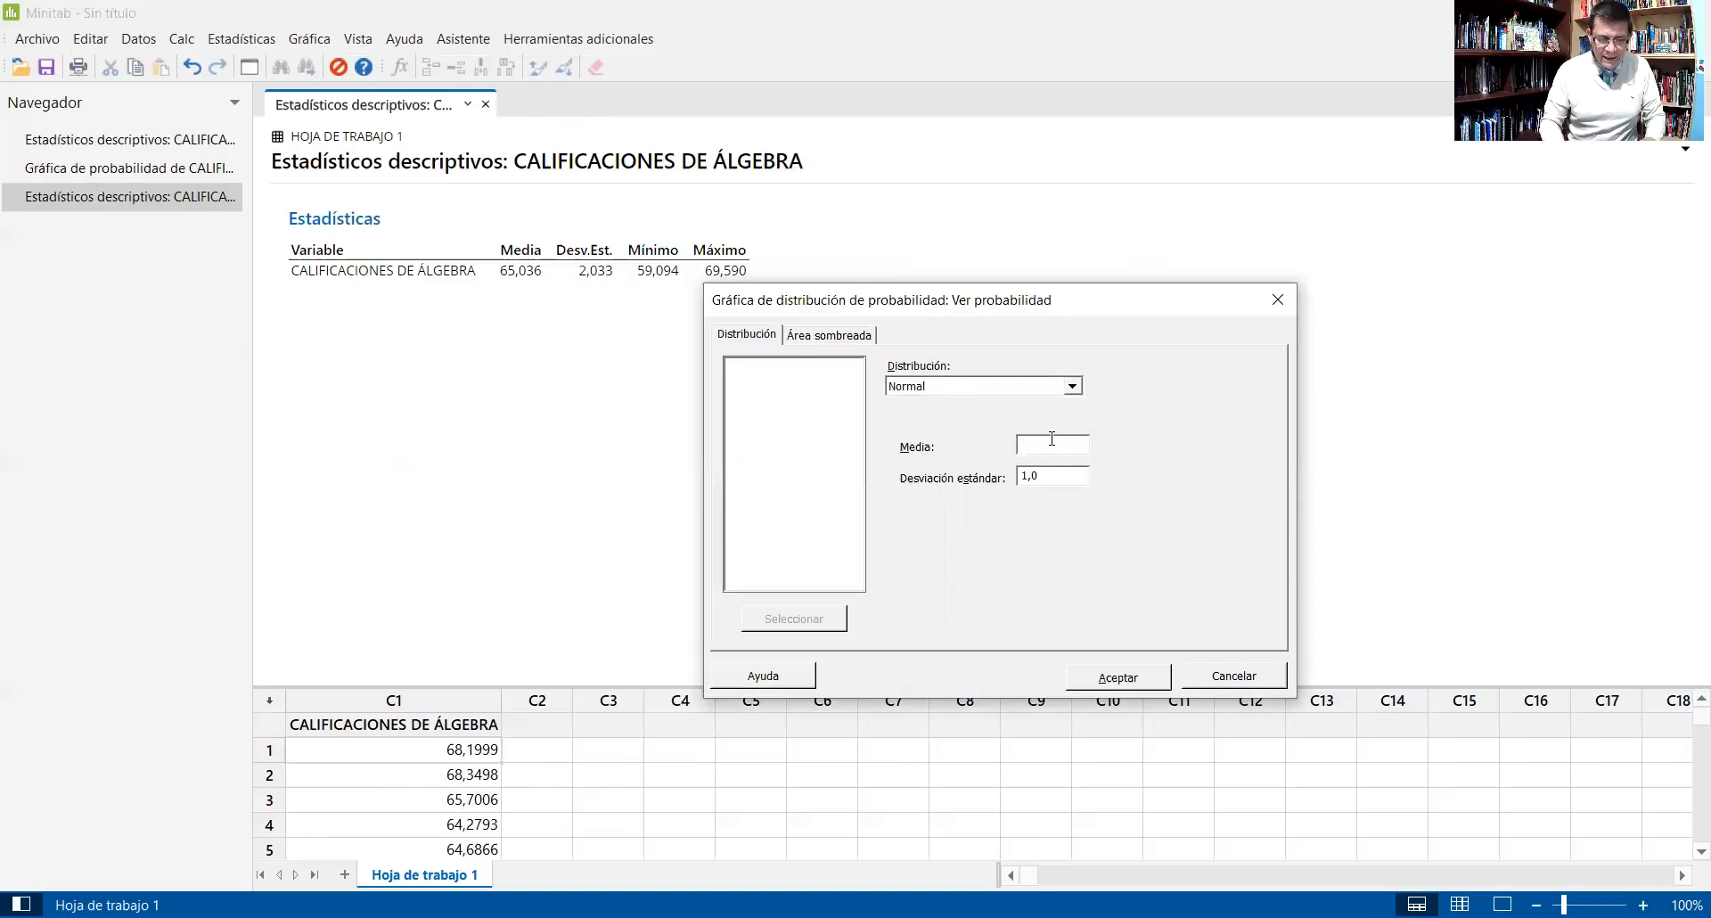
pyautogui.write('65')
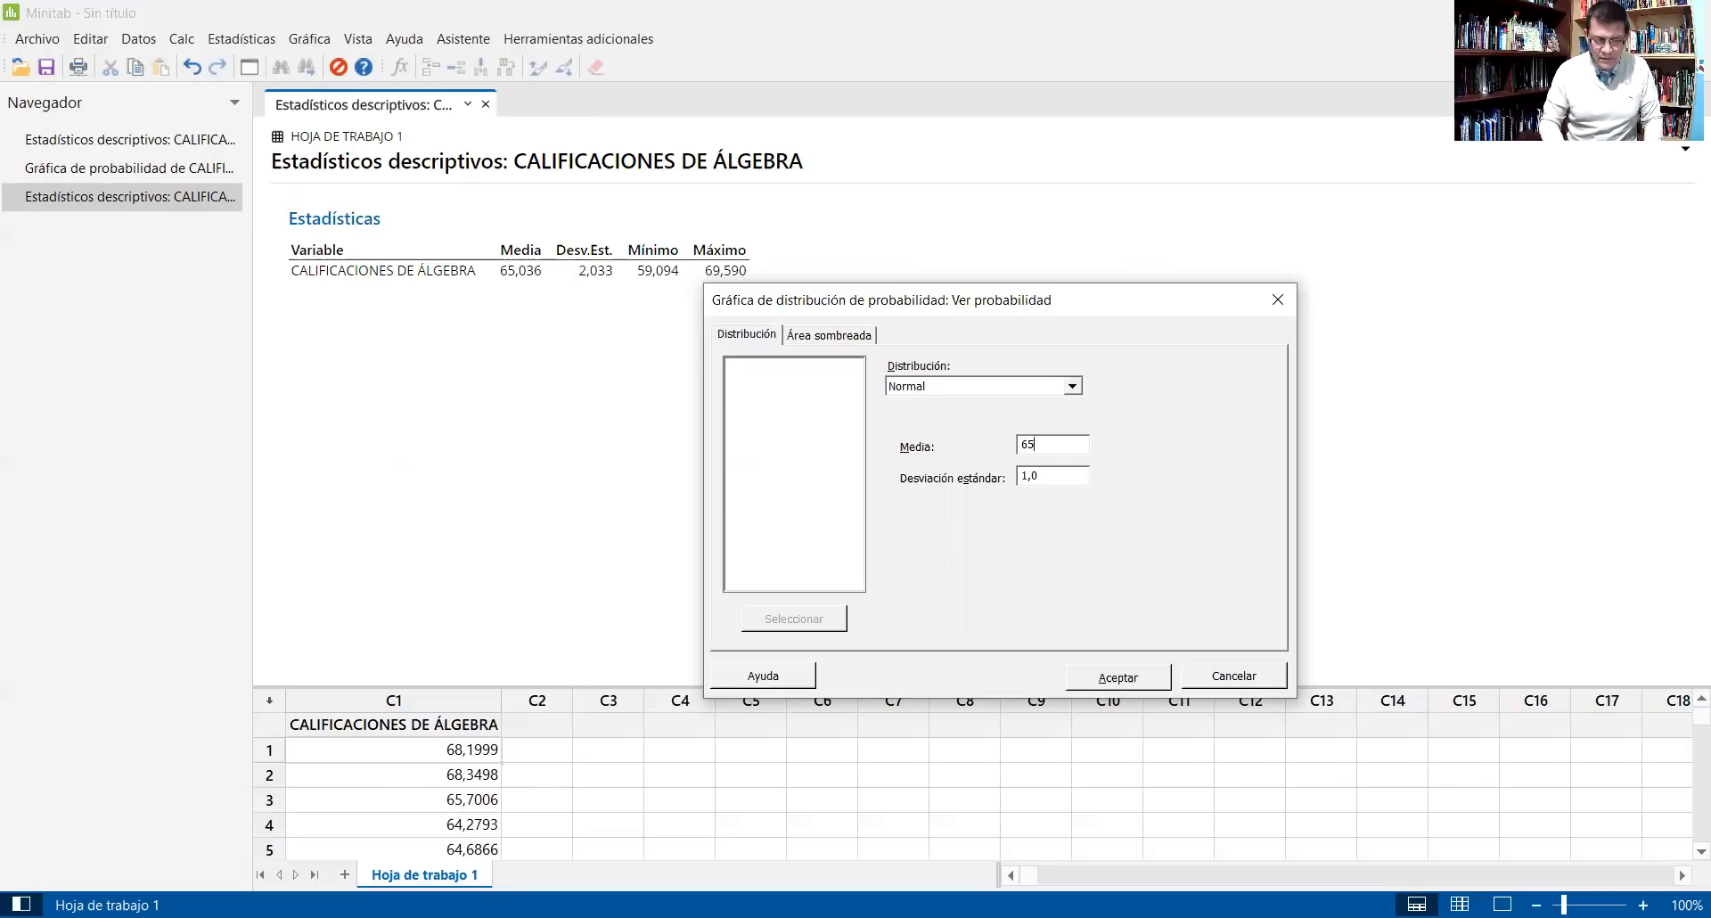
pyautogui.write(',0')
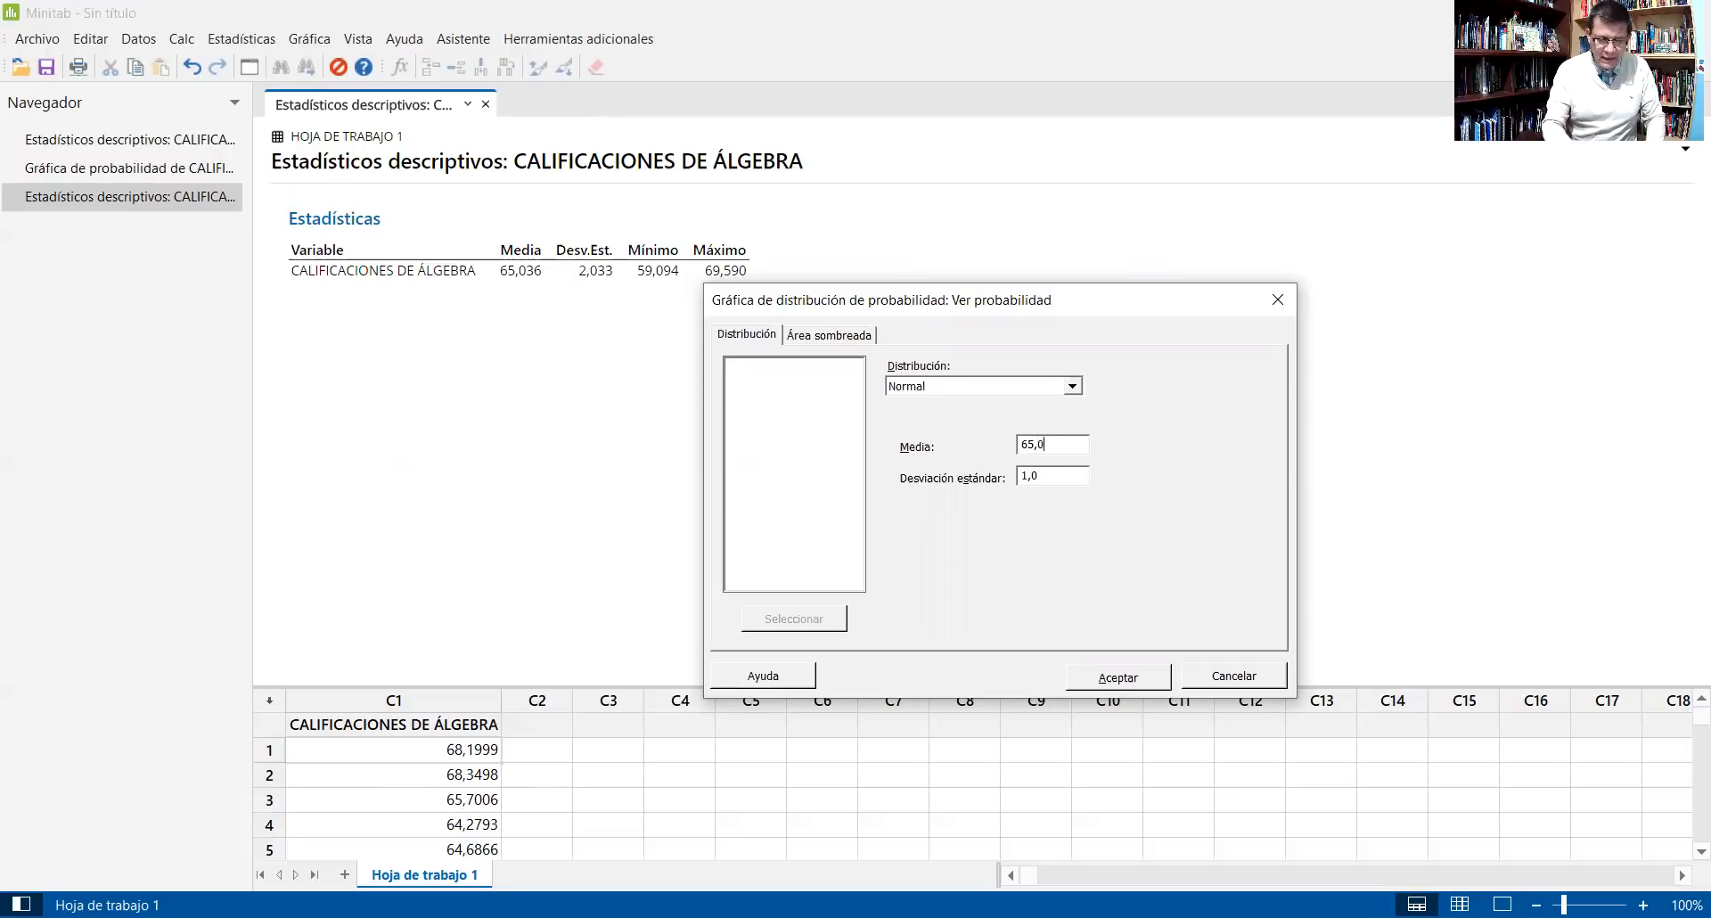
pyautogui.write('36')
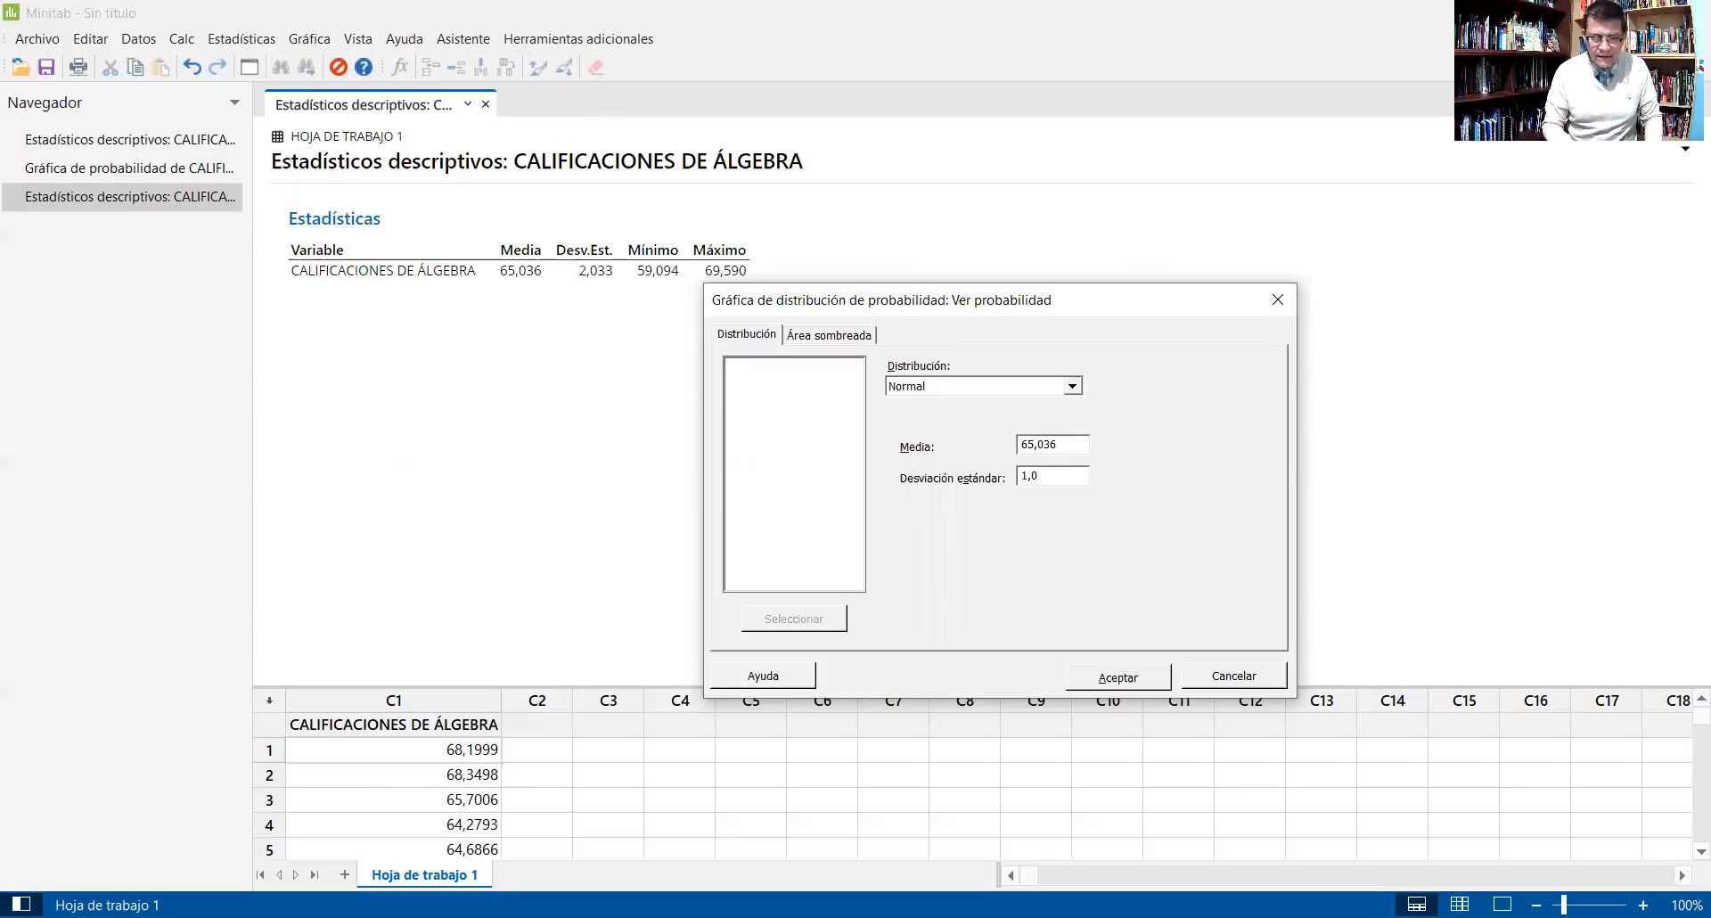
pyautogui.press('BackSpace')
pyautogui.press('BackSpace')
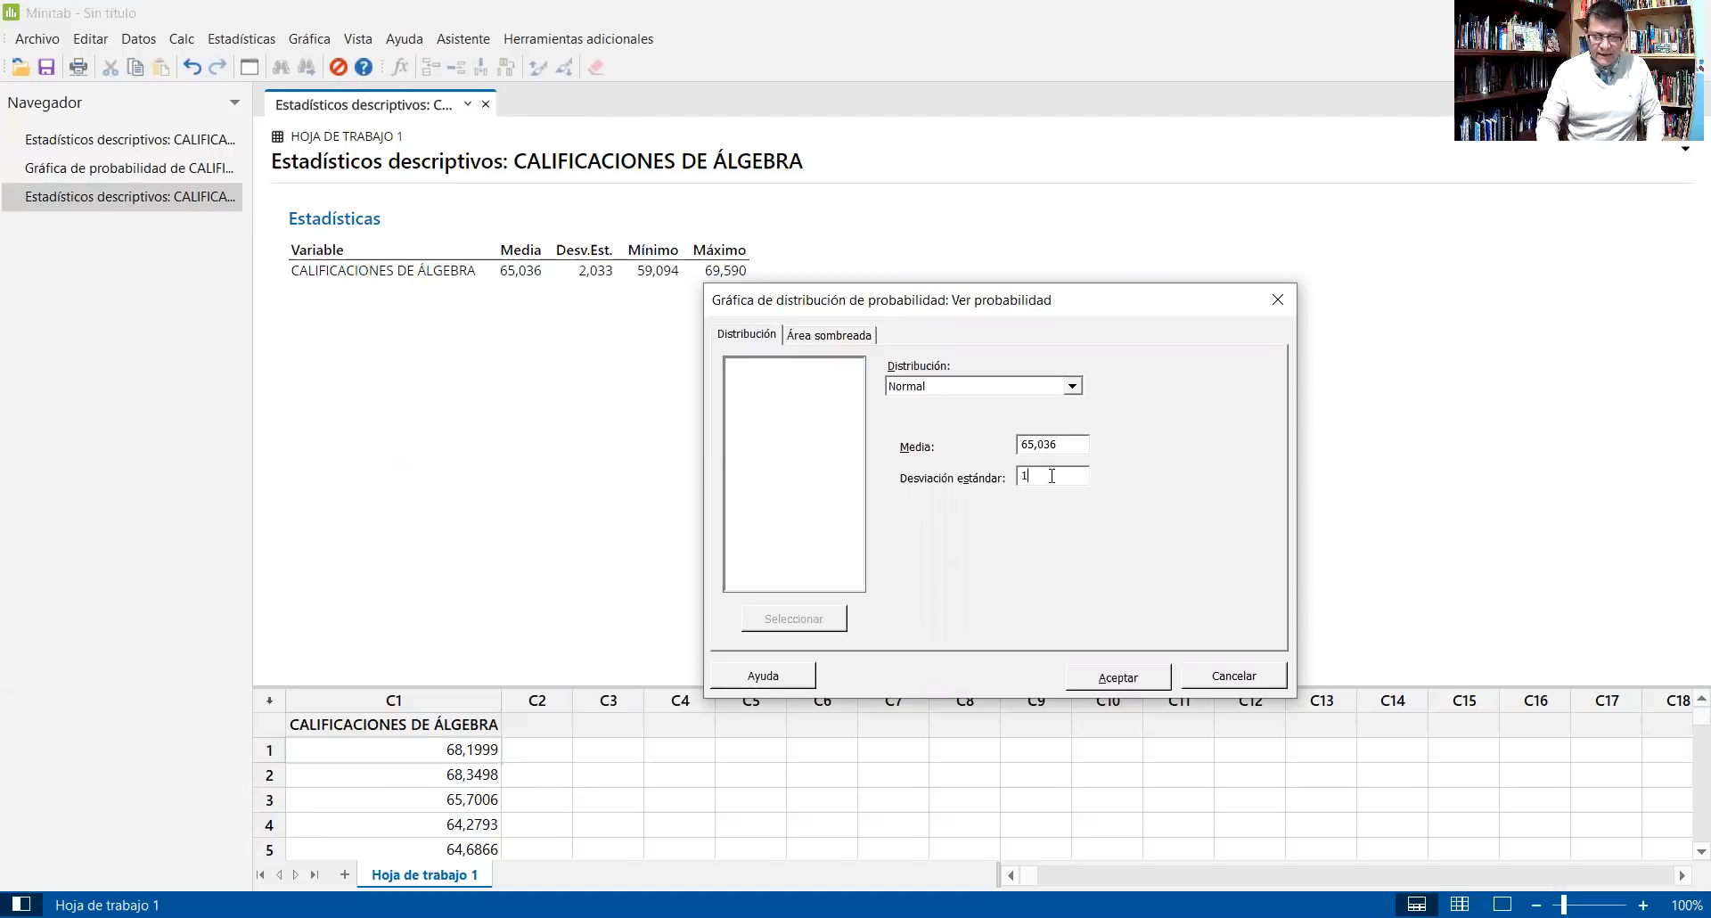
pyautogui.write('2')
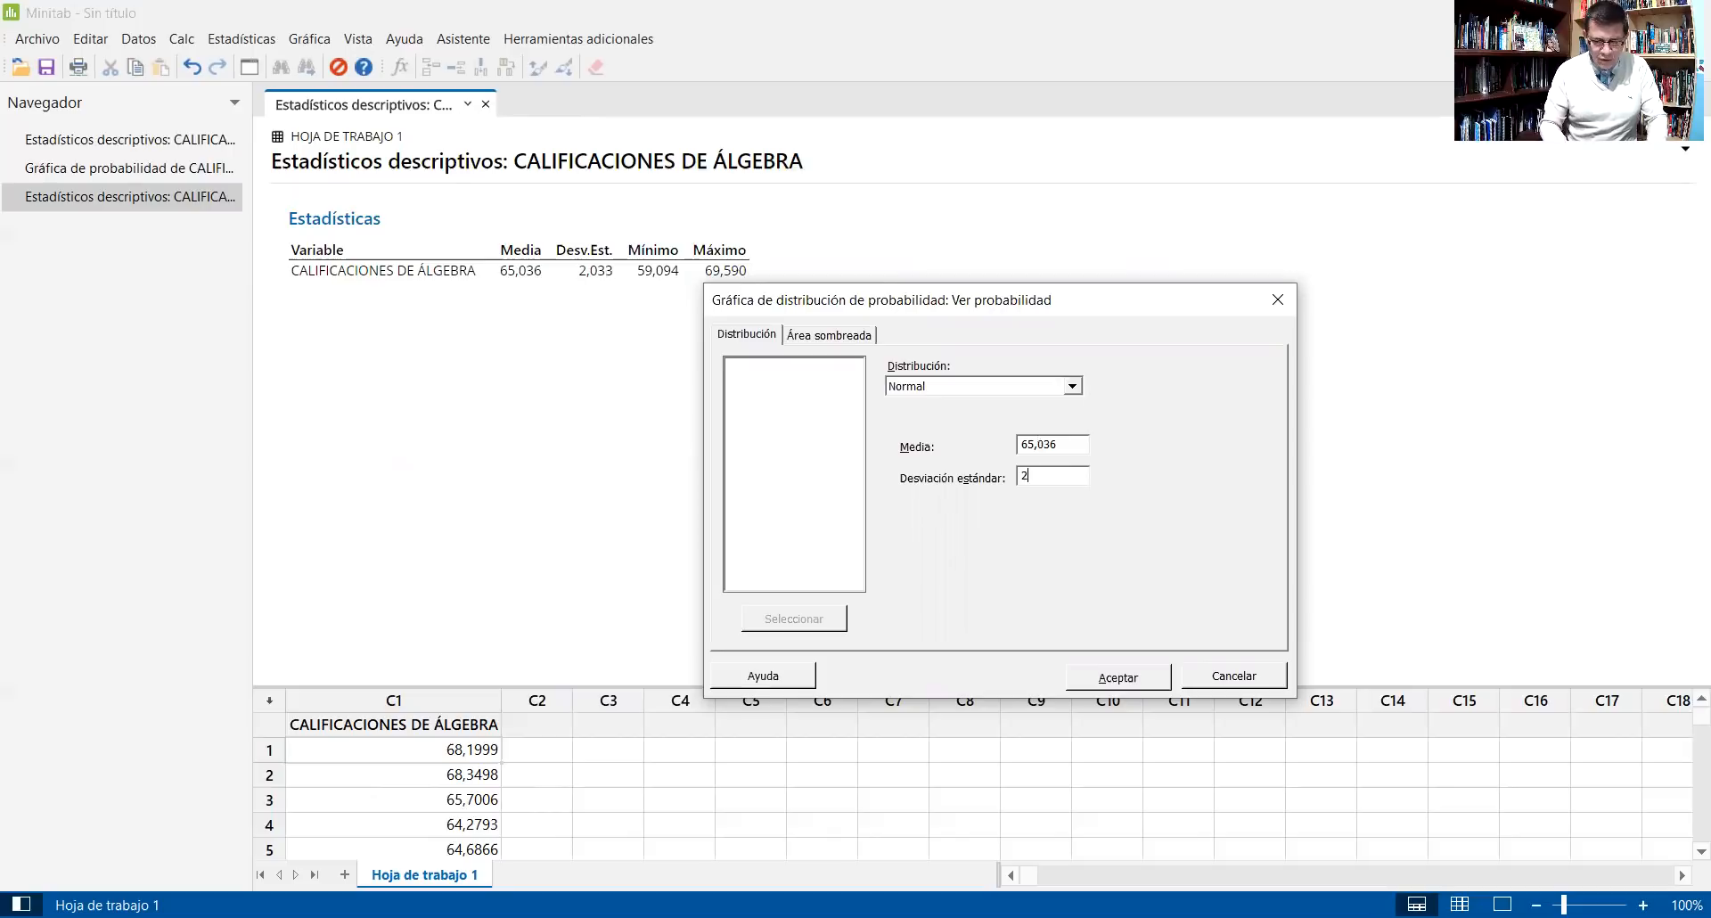
pyautogui.write(',033')
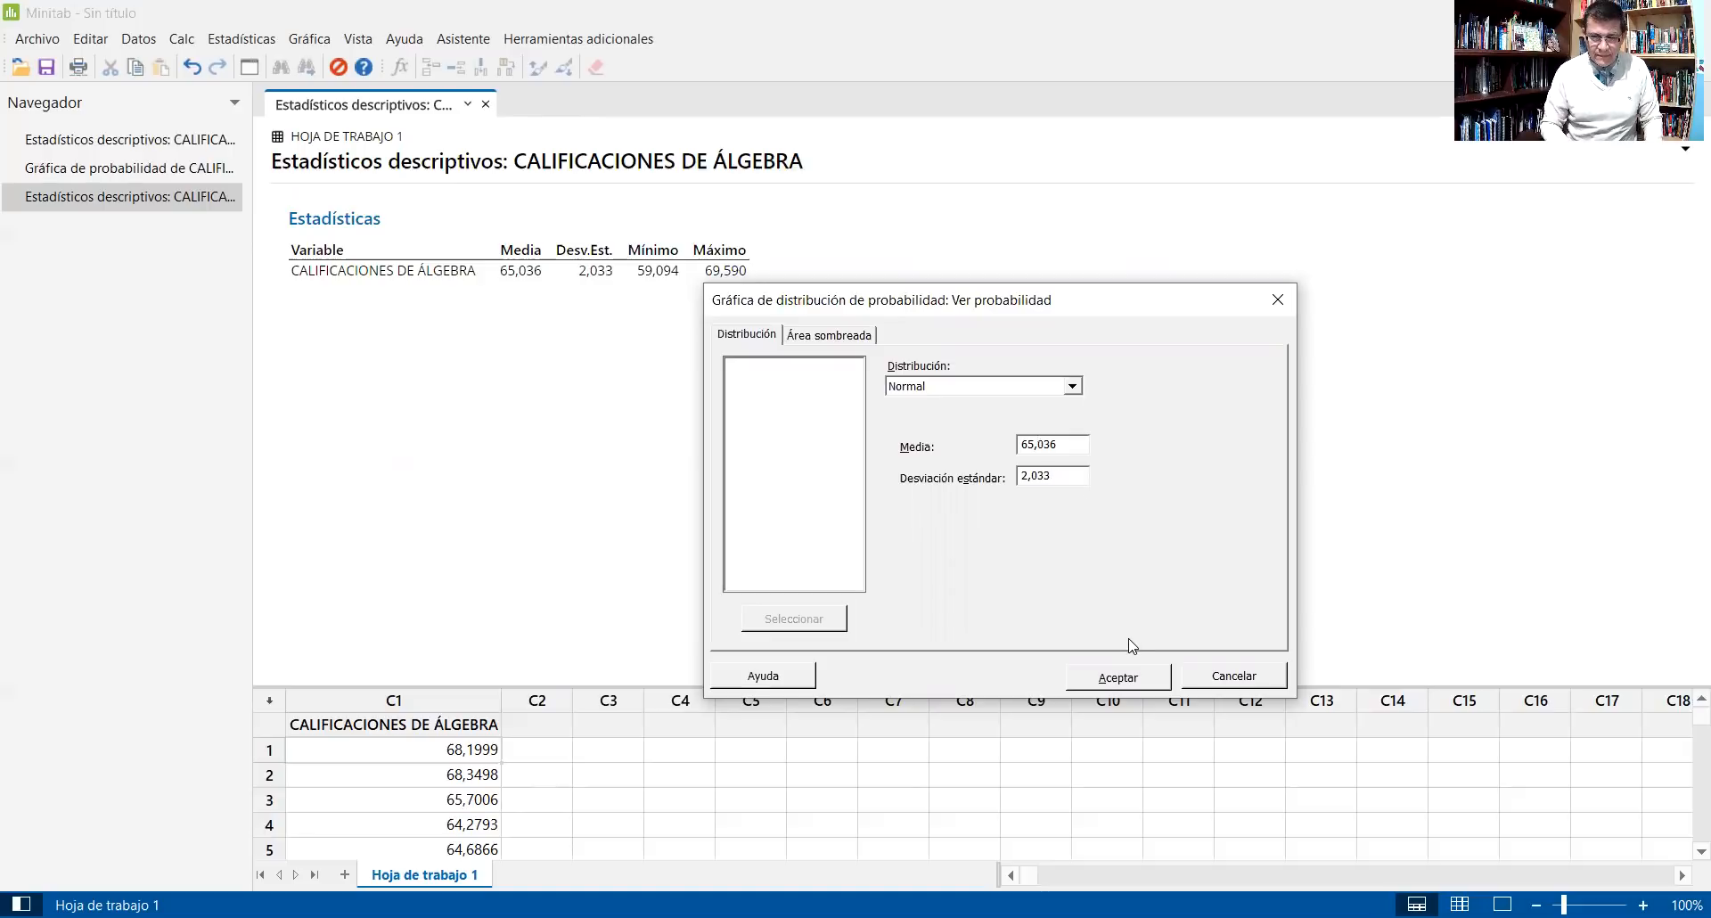
pyautogui.click(1119, 678)
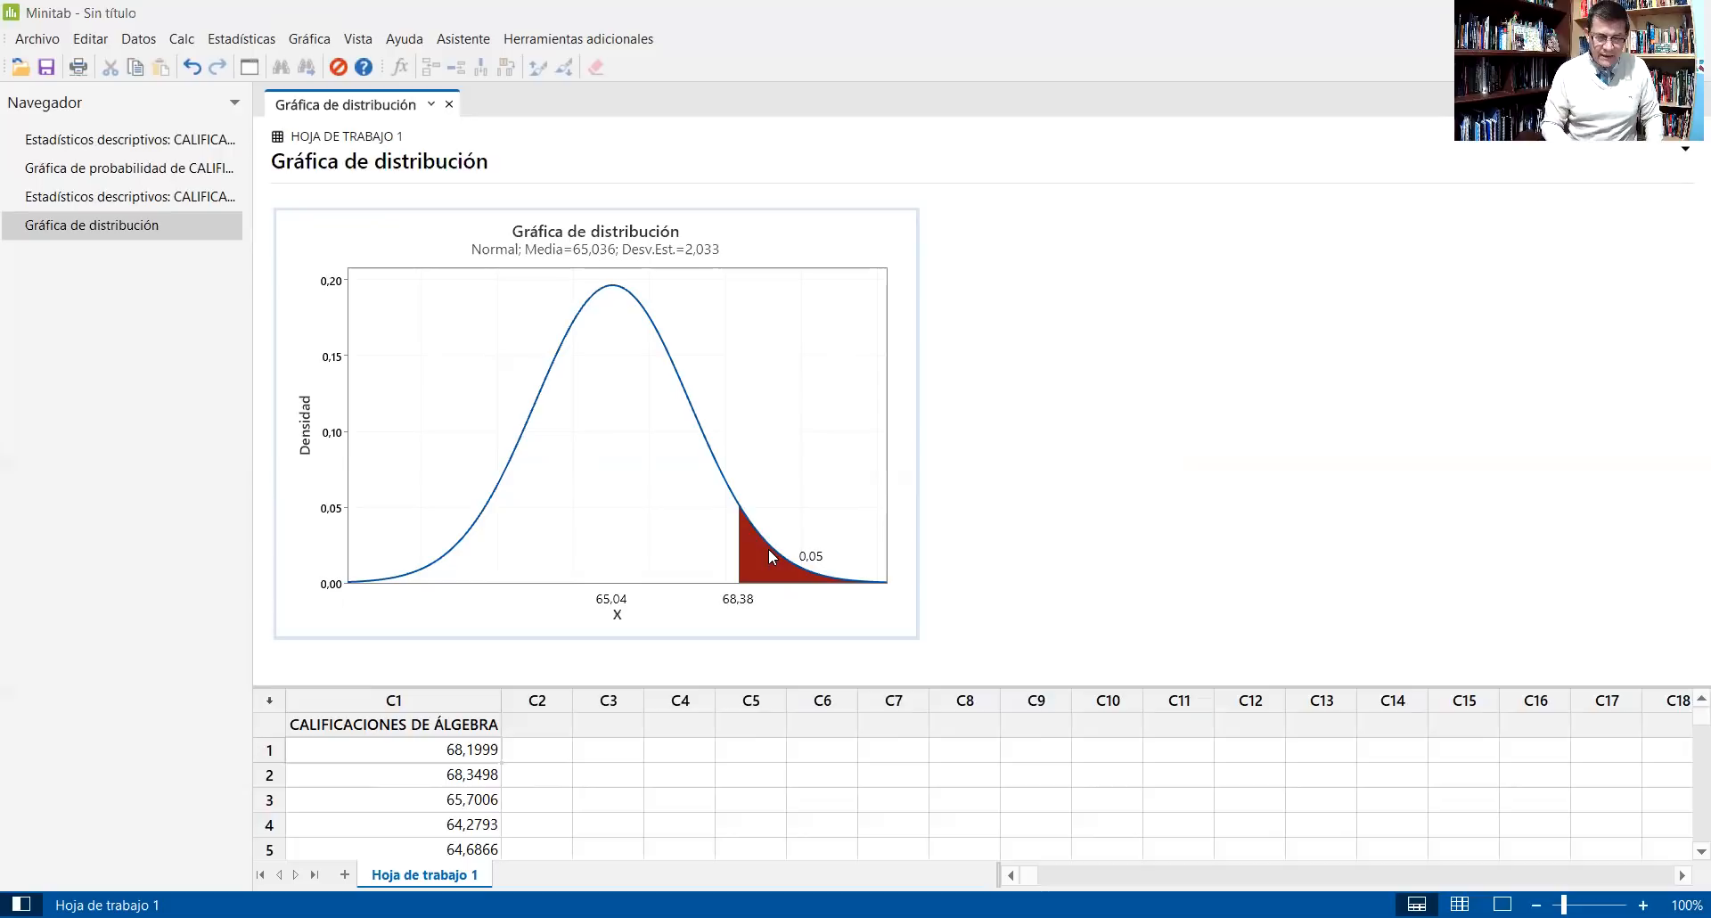
# Set up another Ver probabilidad distribution plot with the shaded area defined by X value
pyautogui.moveTo(770, 557)
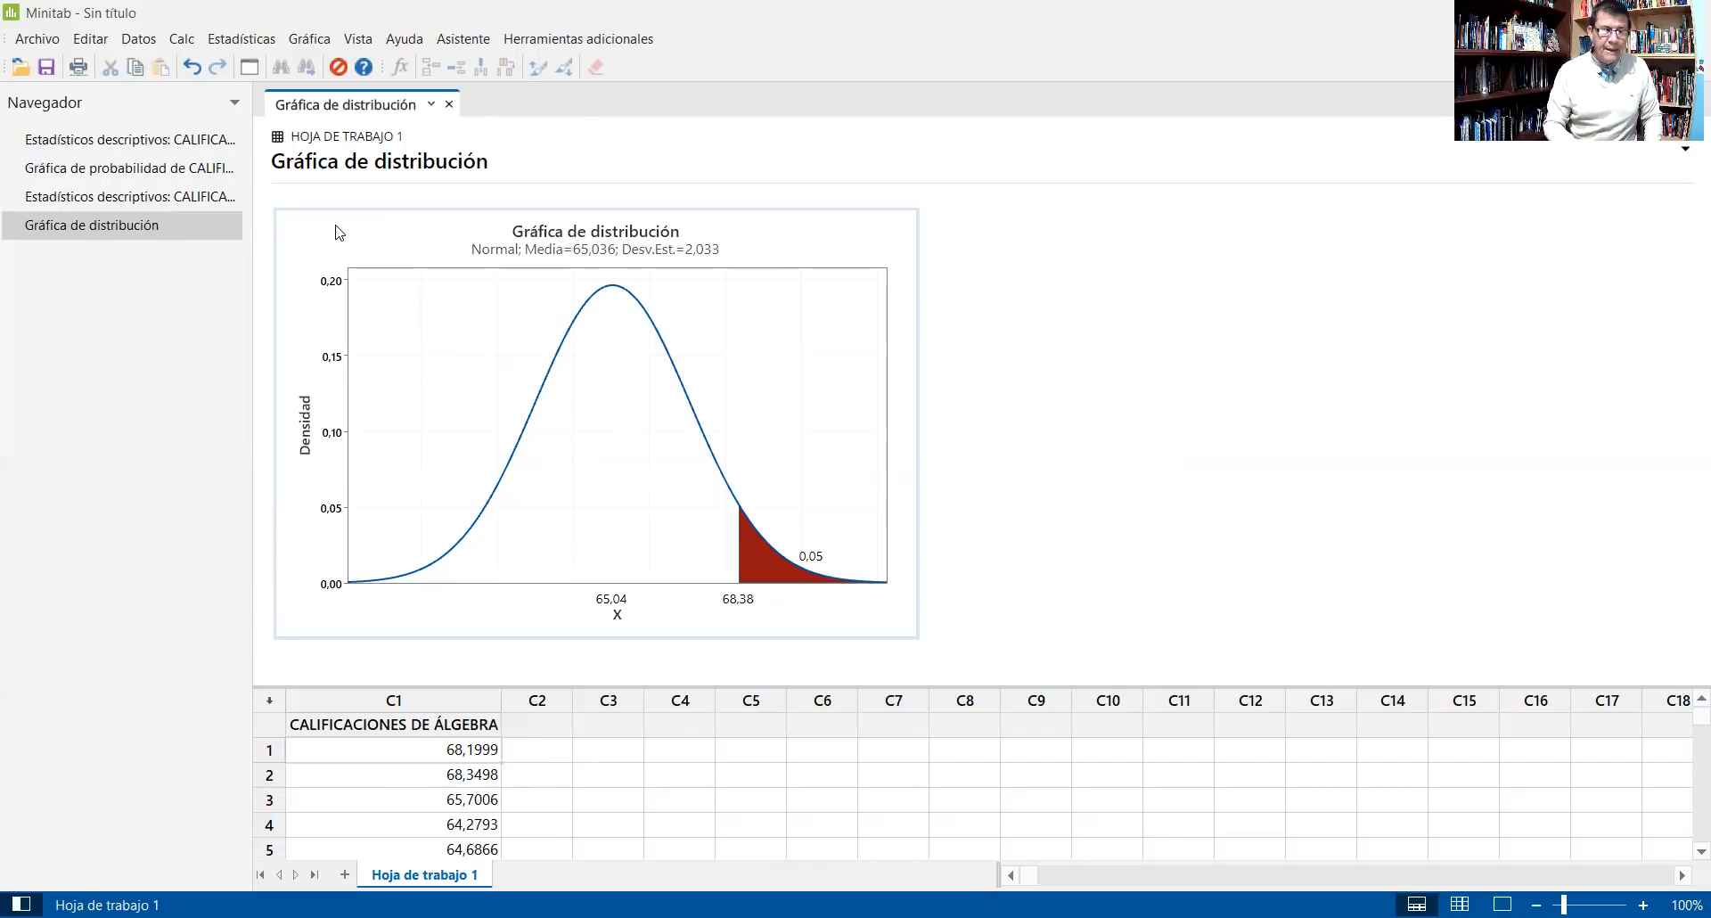
pyautogui.click(304, 44)
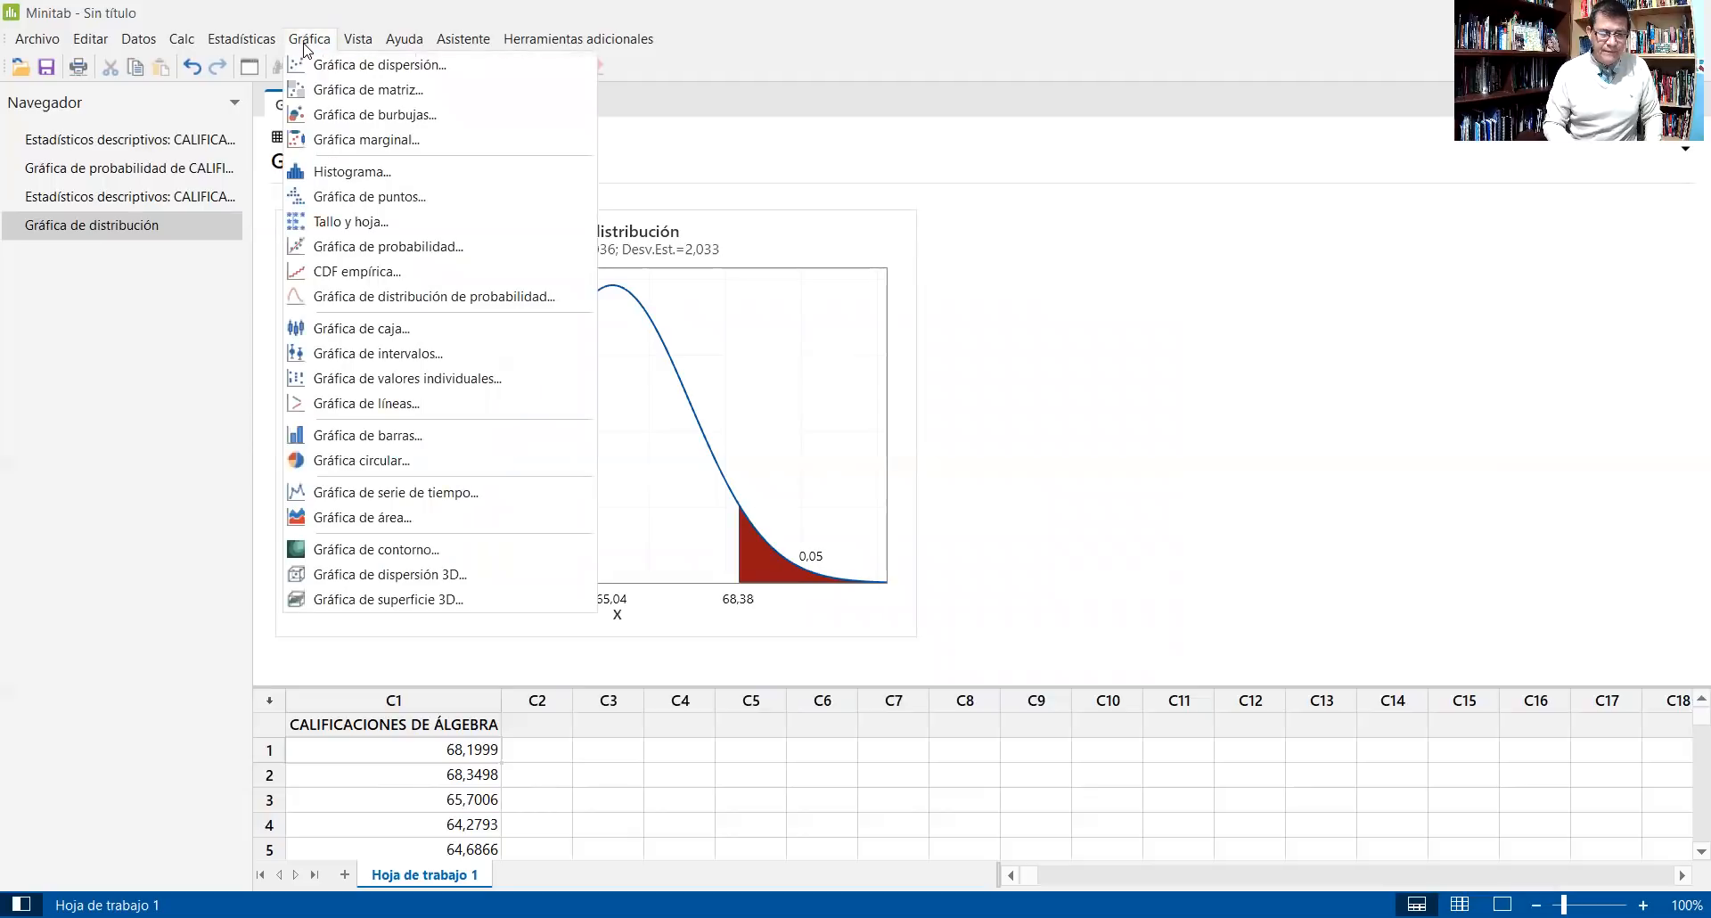
pyautogui.click(380, 296)
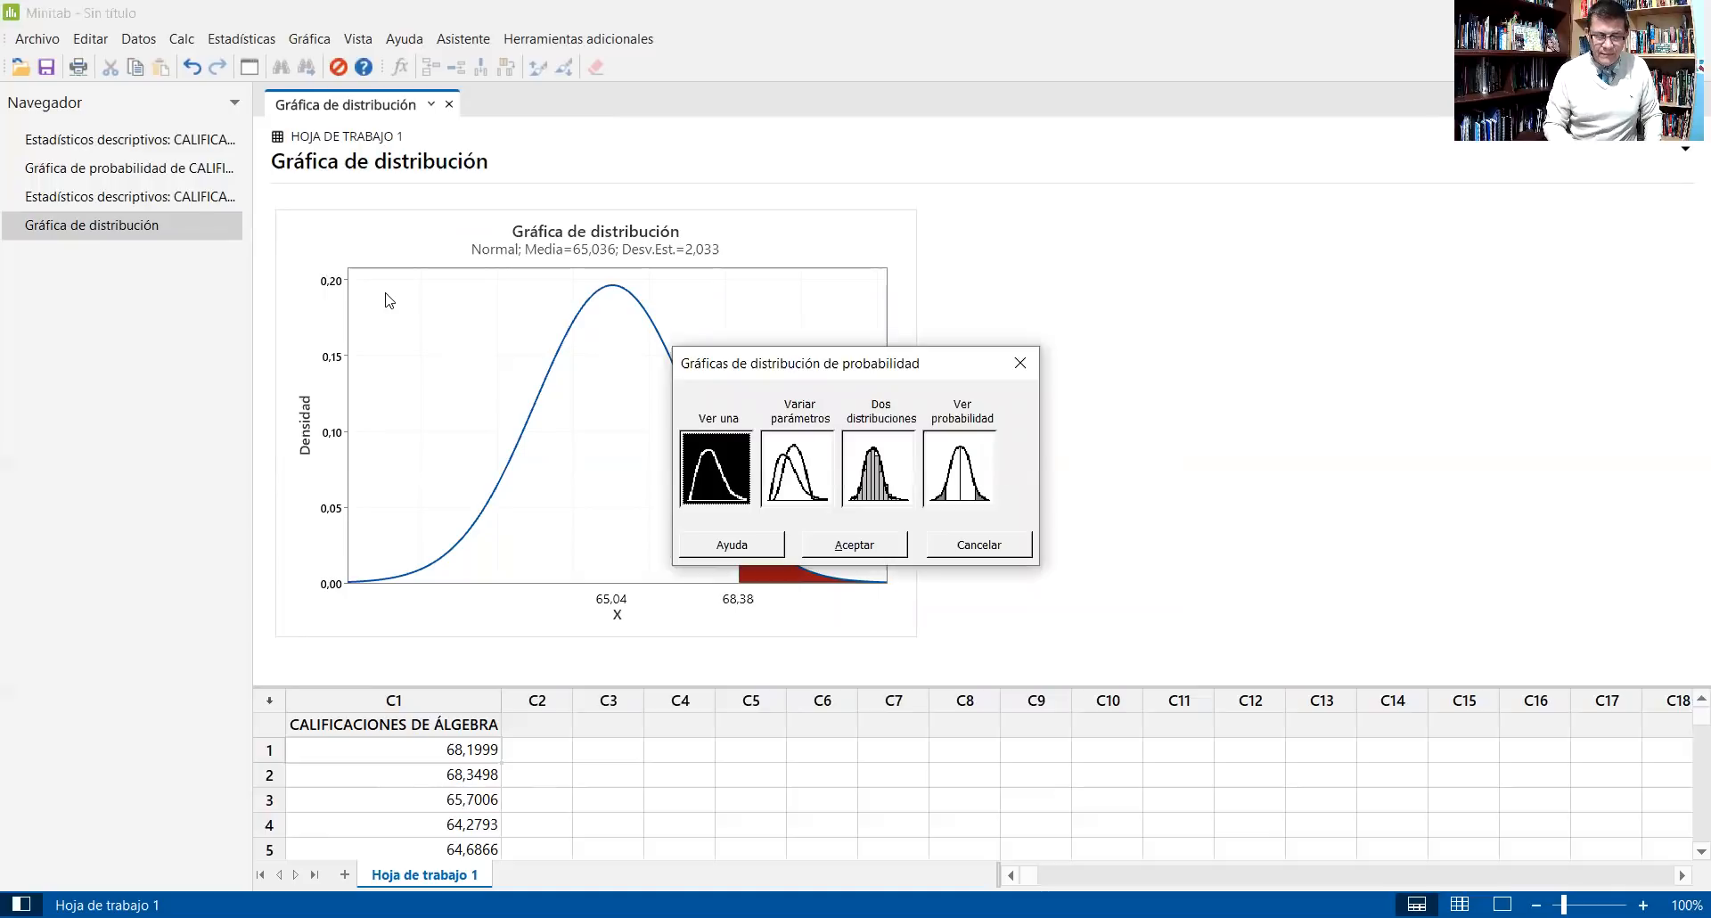
pyautogui.click(946, 472)
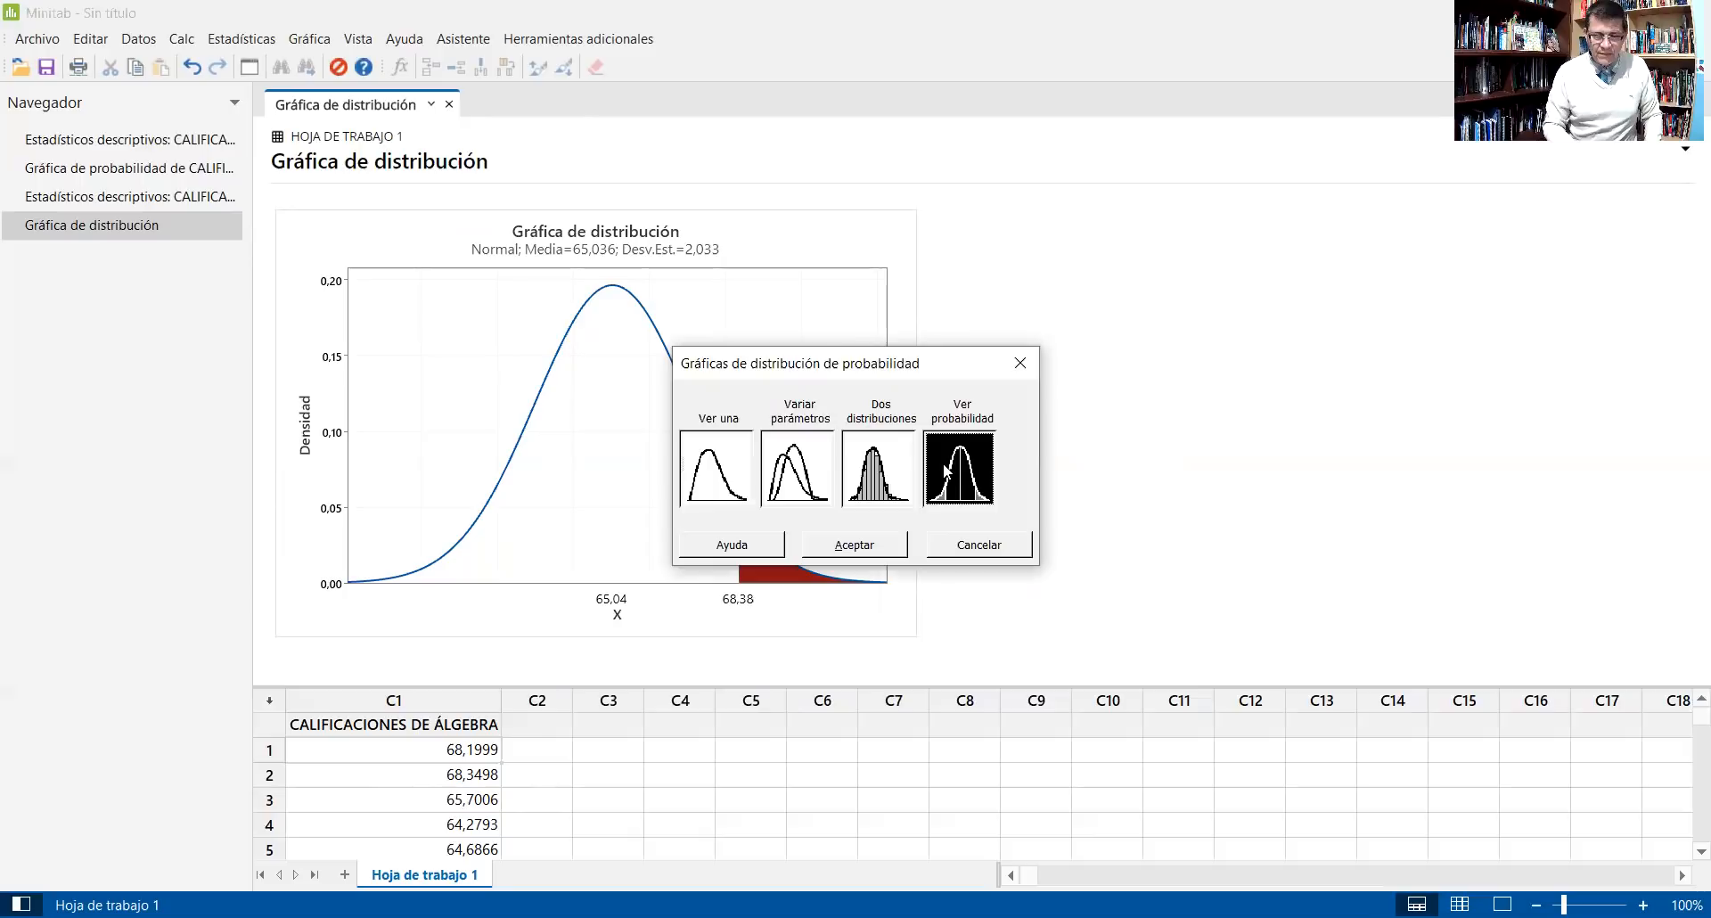
pyautogui.doubleClick(946, 472)
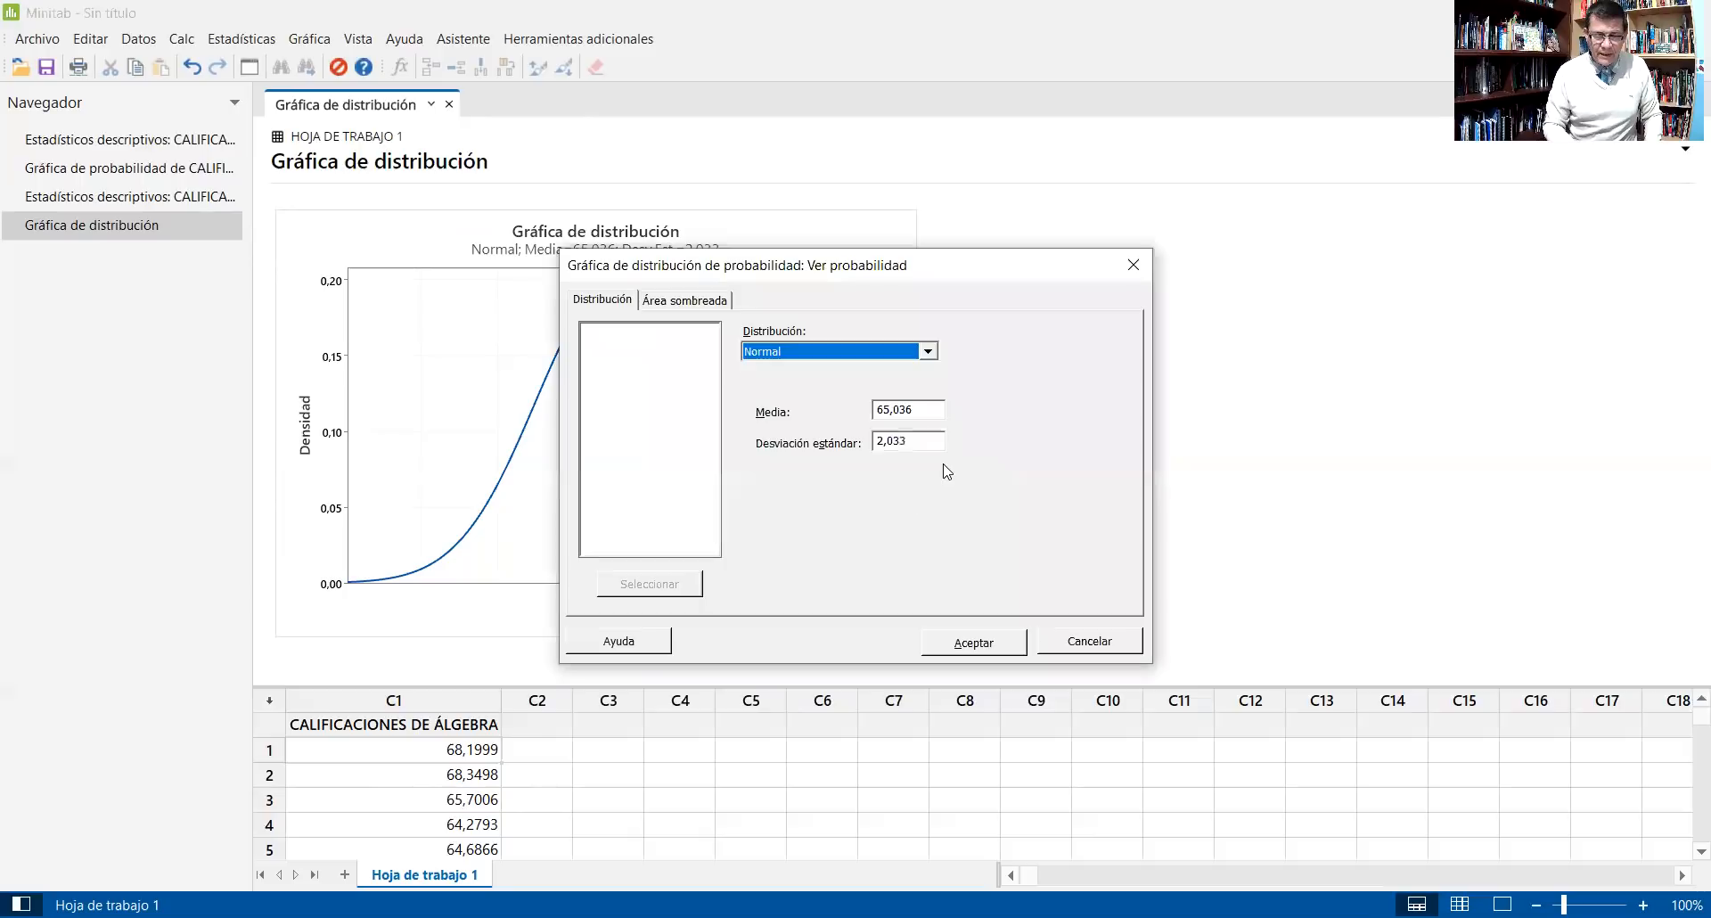
pyautogui.click(687, 301)
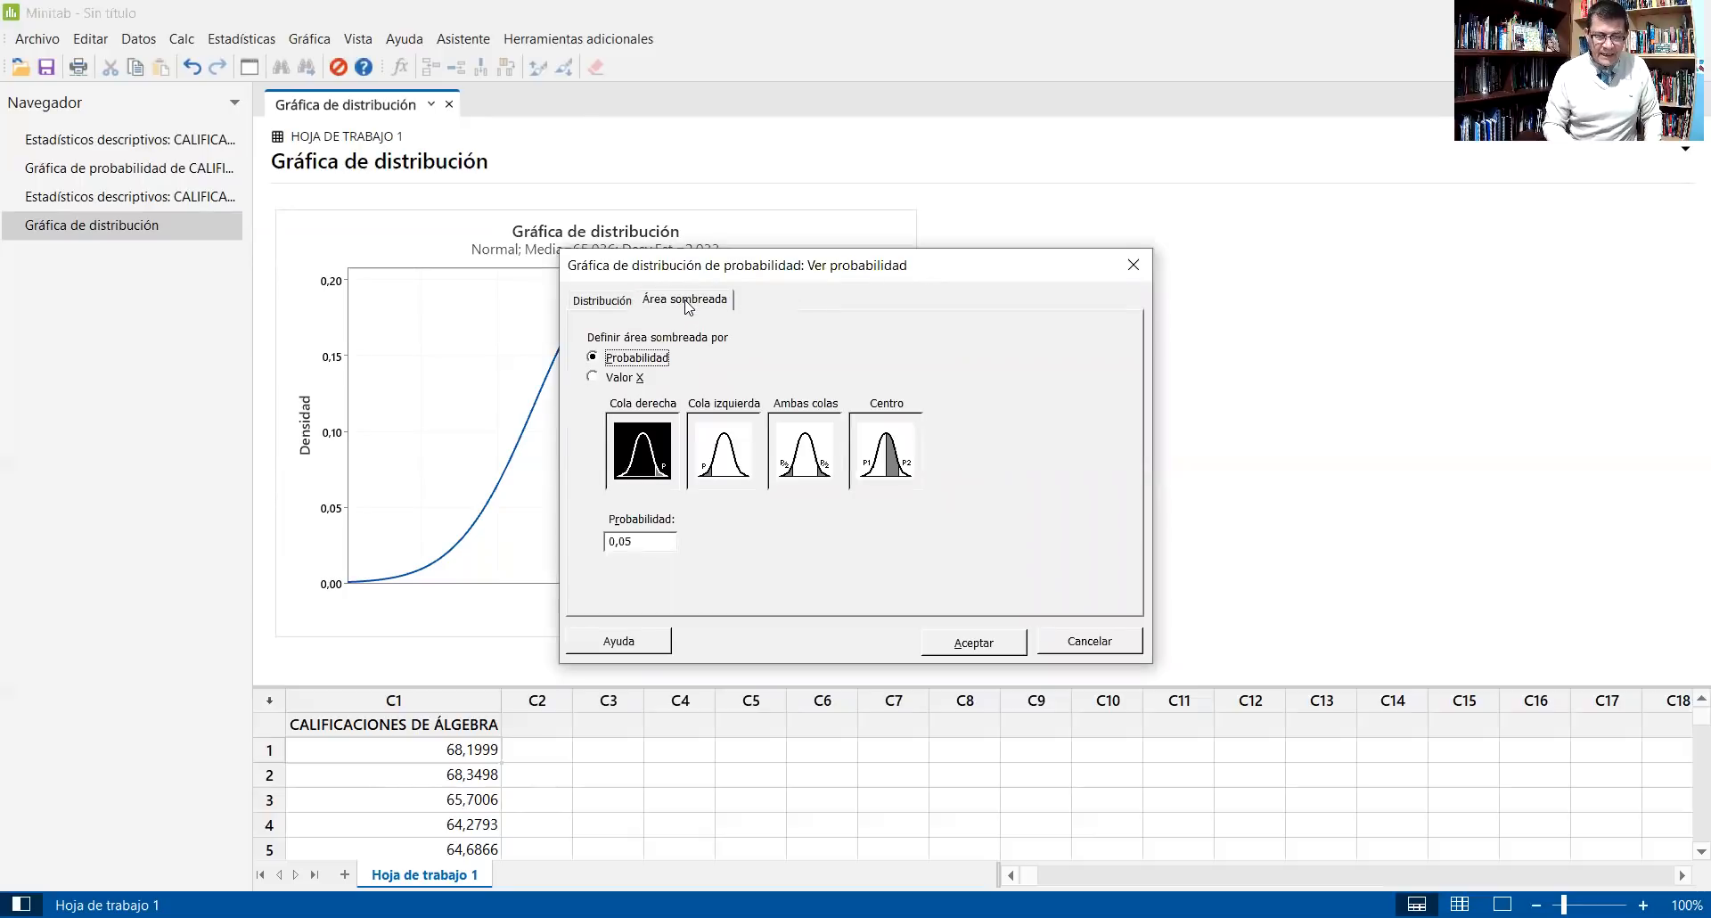
pyautogui.click(602, 380)
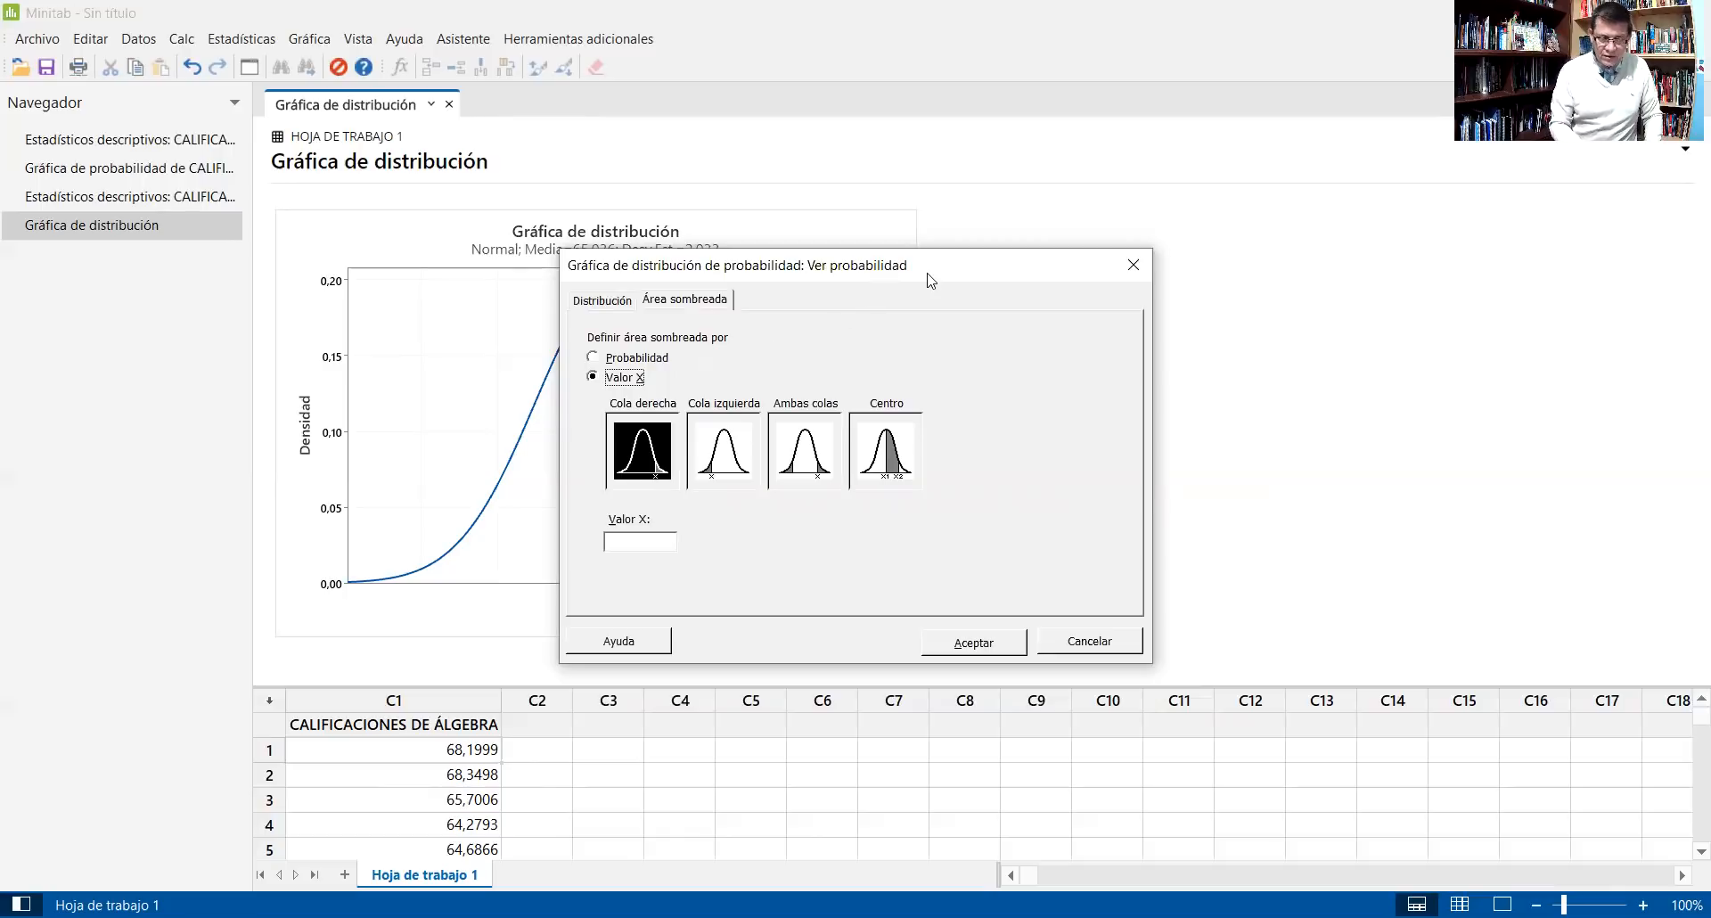
pyautogui.moveTo(927, 281); pyautogui.dragTo(1228, 304)
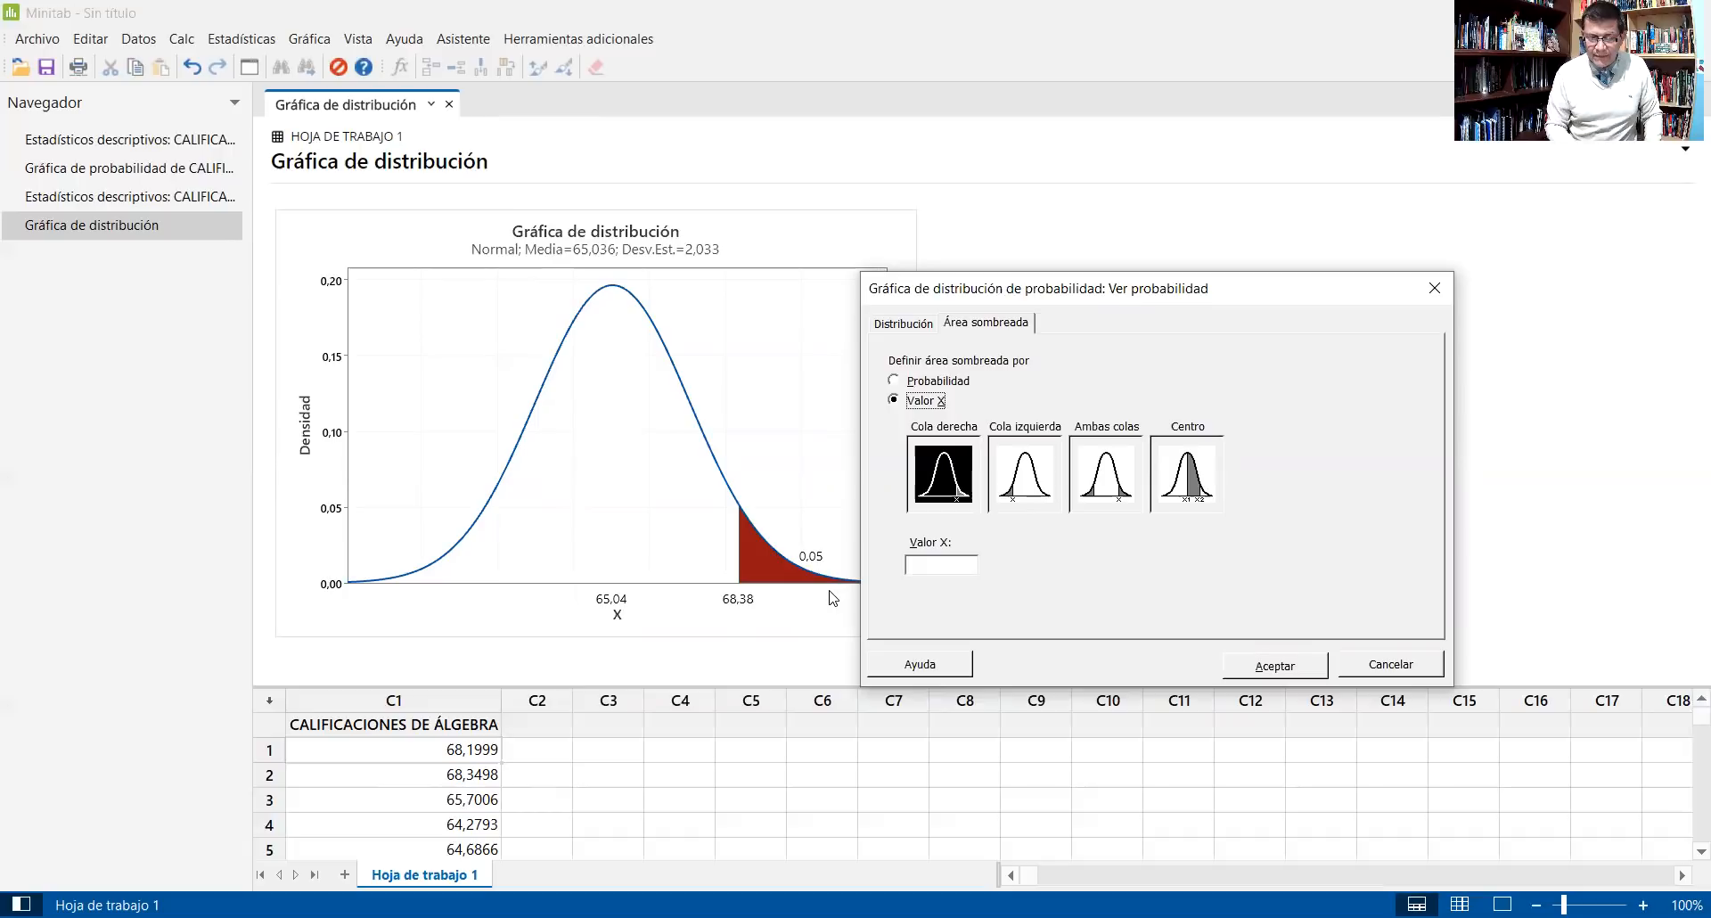
# Shade the central area between X1 = 65 and X2 = 80, and create the distribution plot
pyautogui.click(1191, 495)
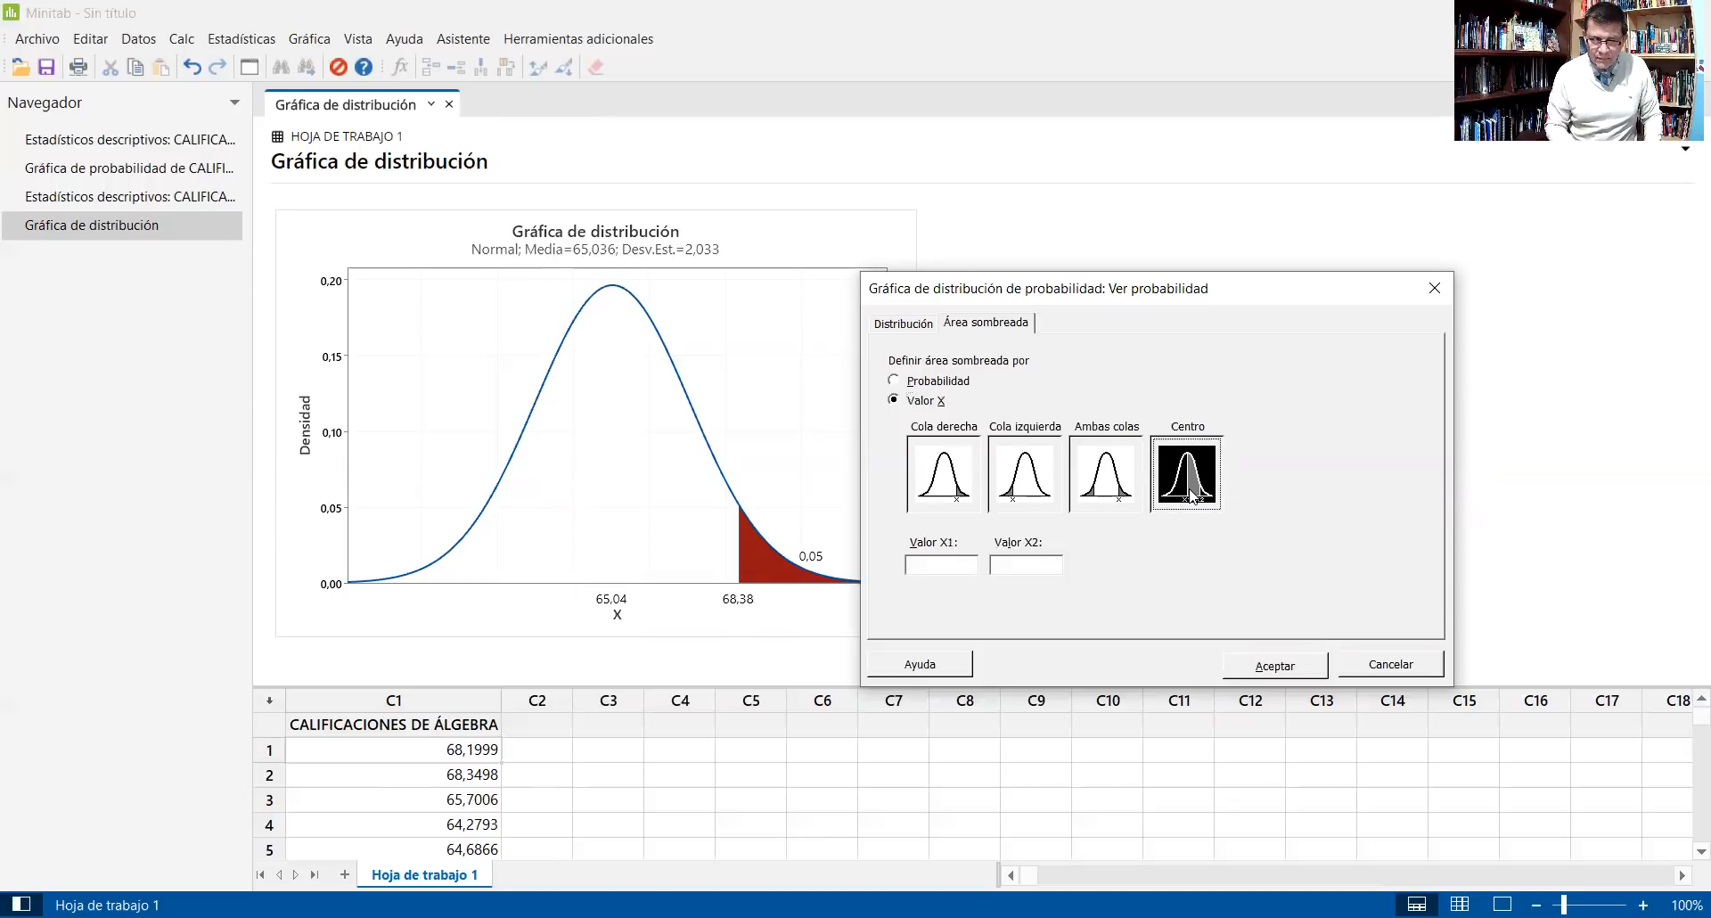
pyautogui.click(923, 566)
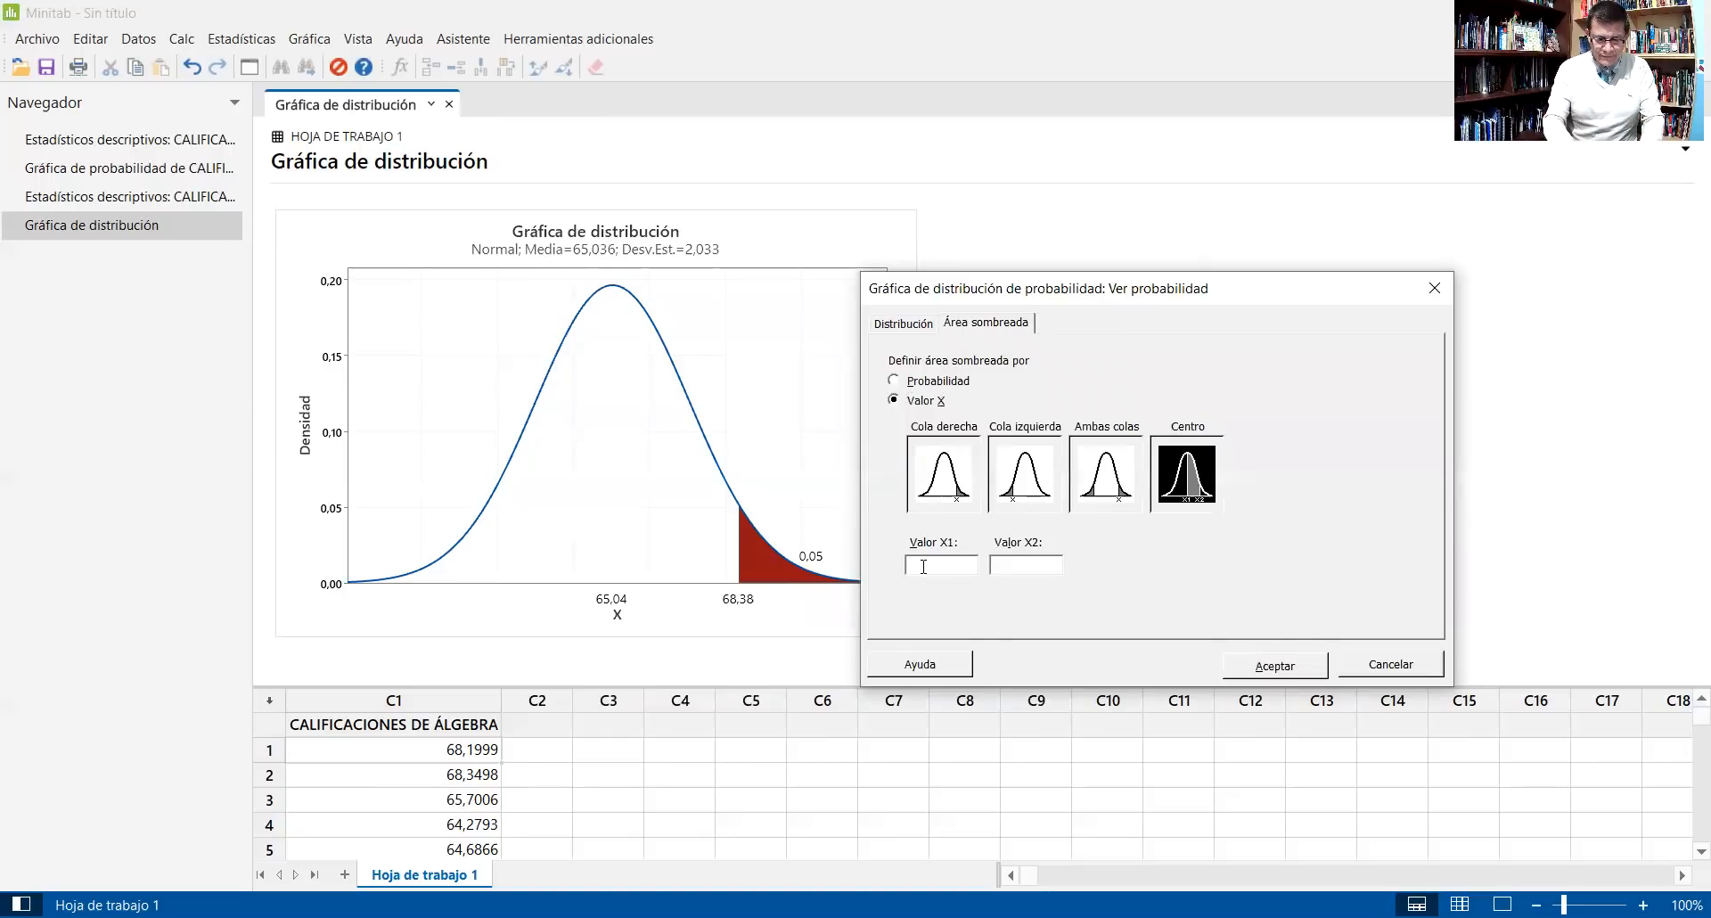
pyautogui.write('65')
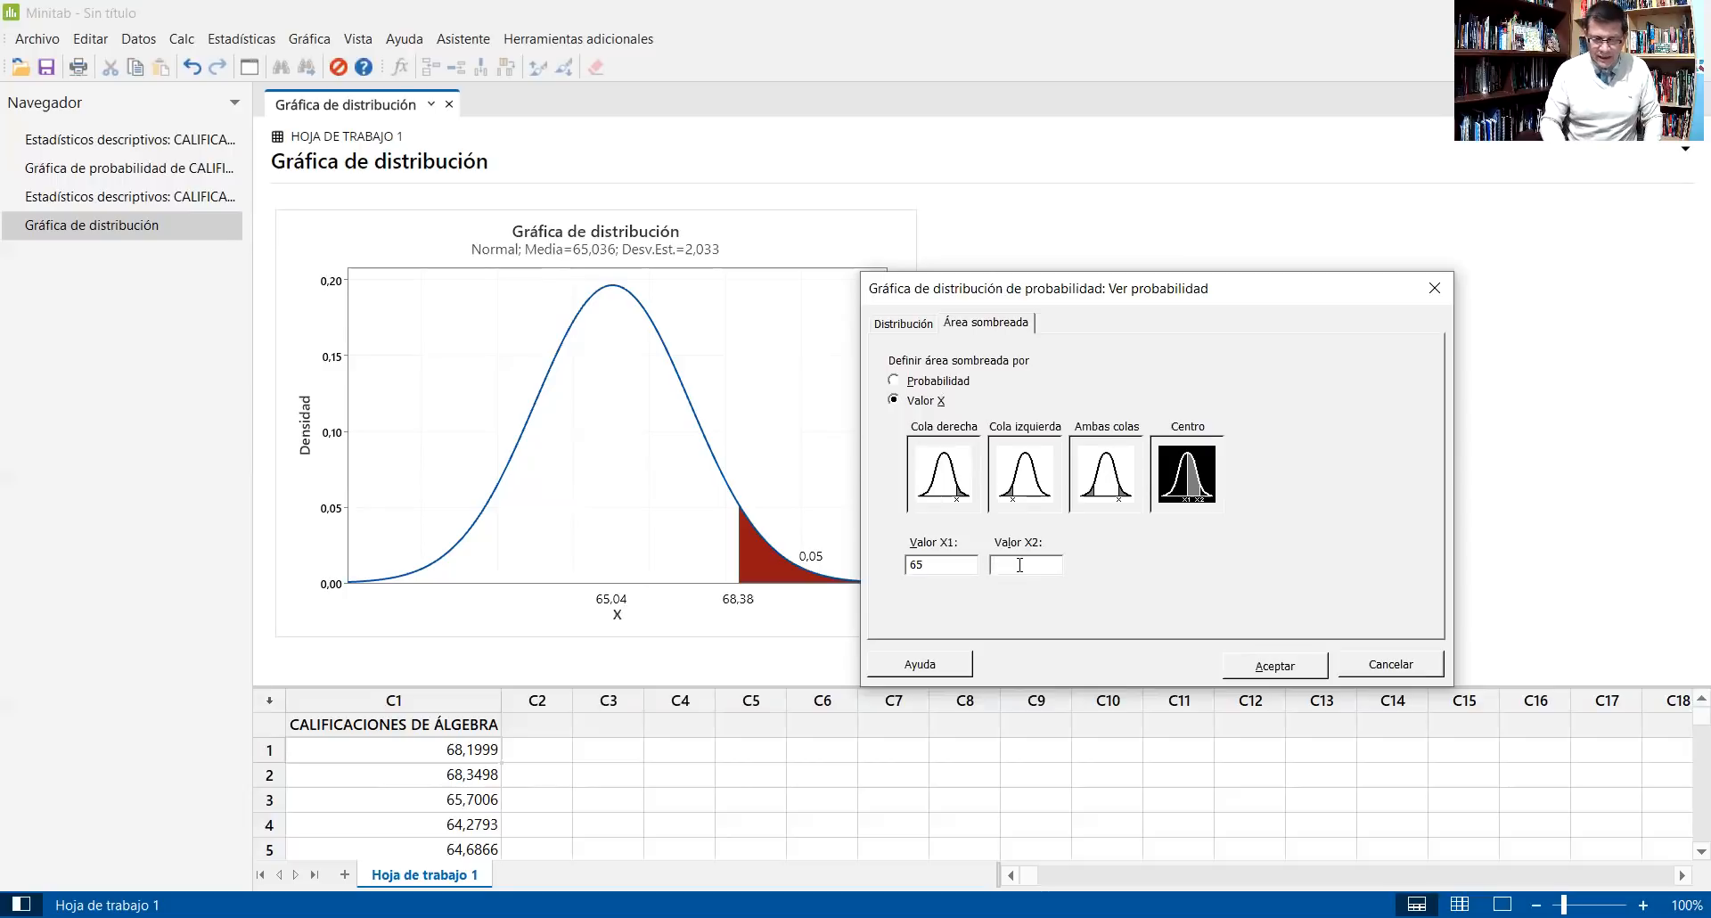
pyautogui.write('80')
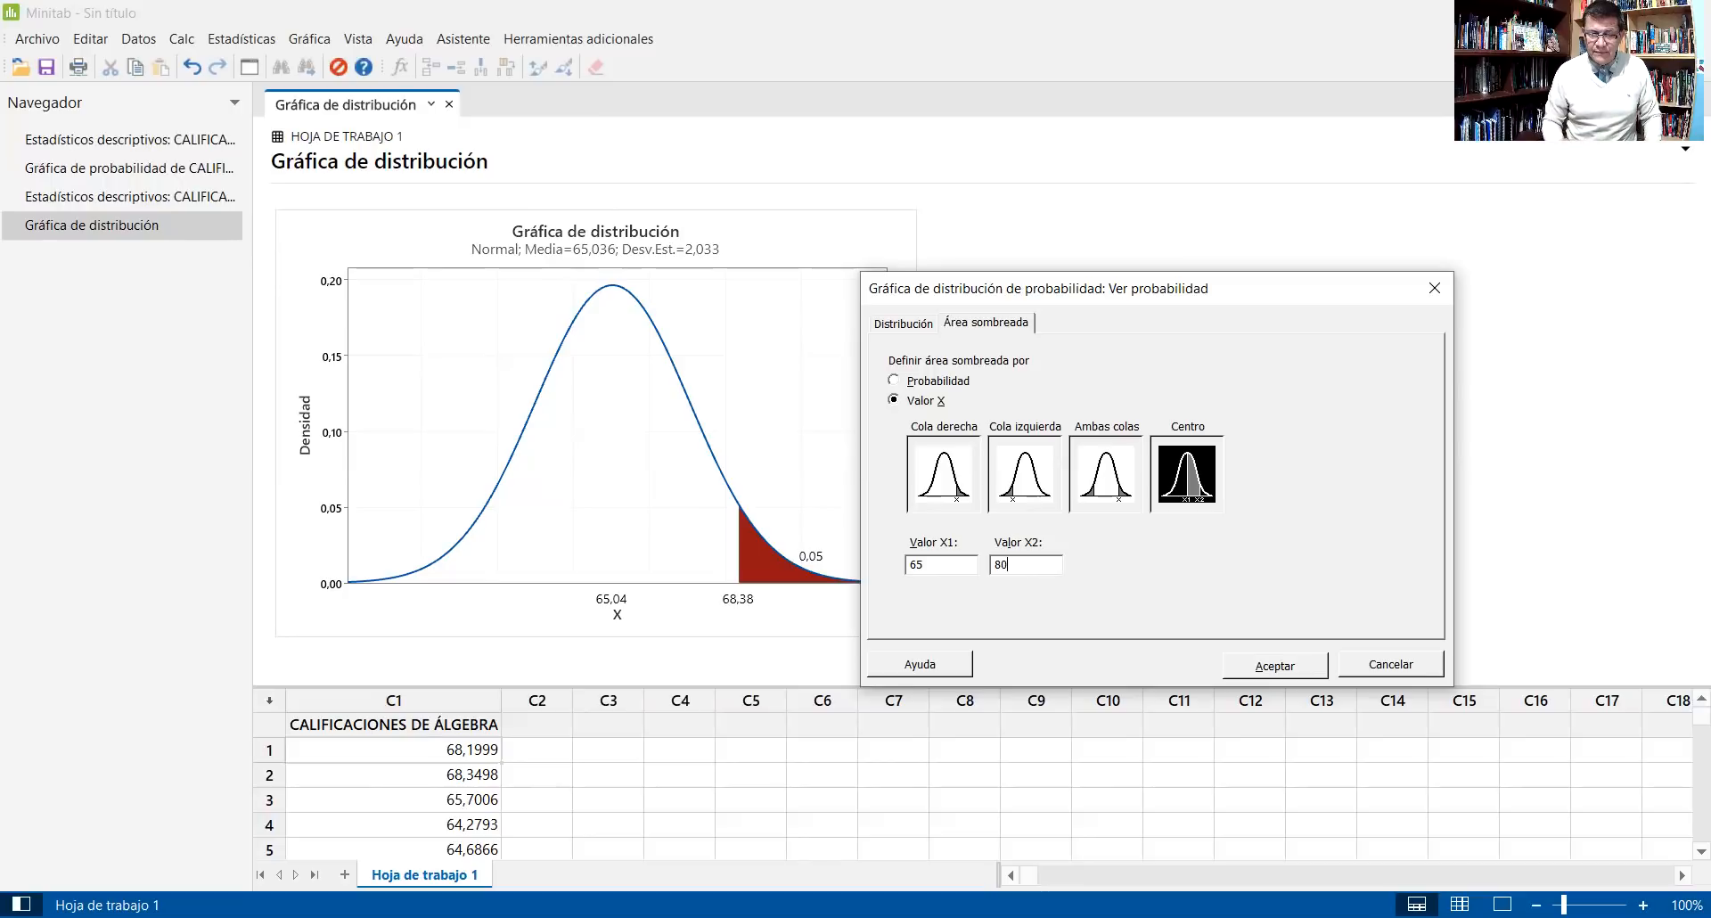
pyautogui.click(1276, 668)
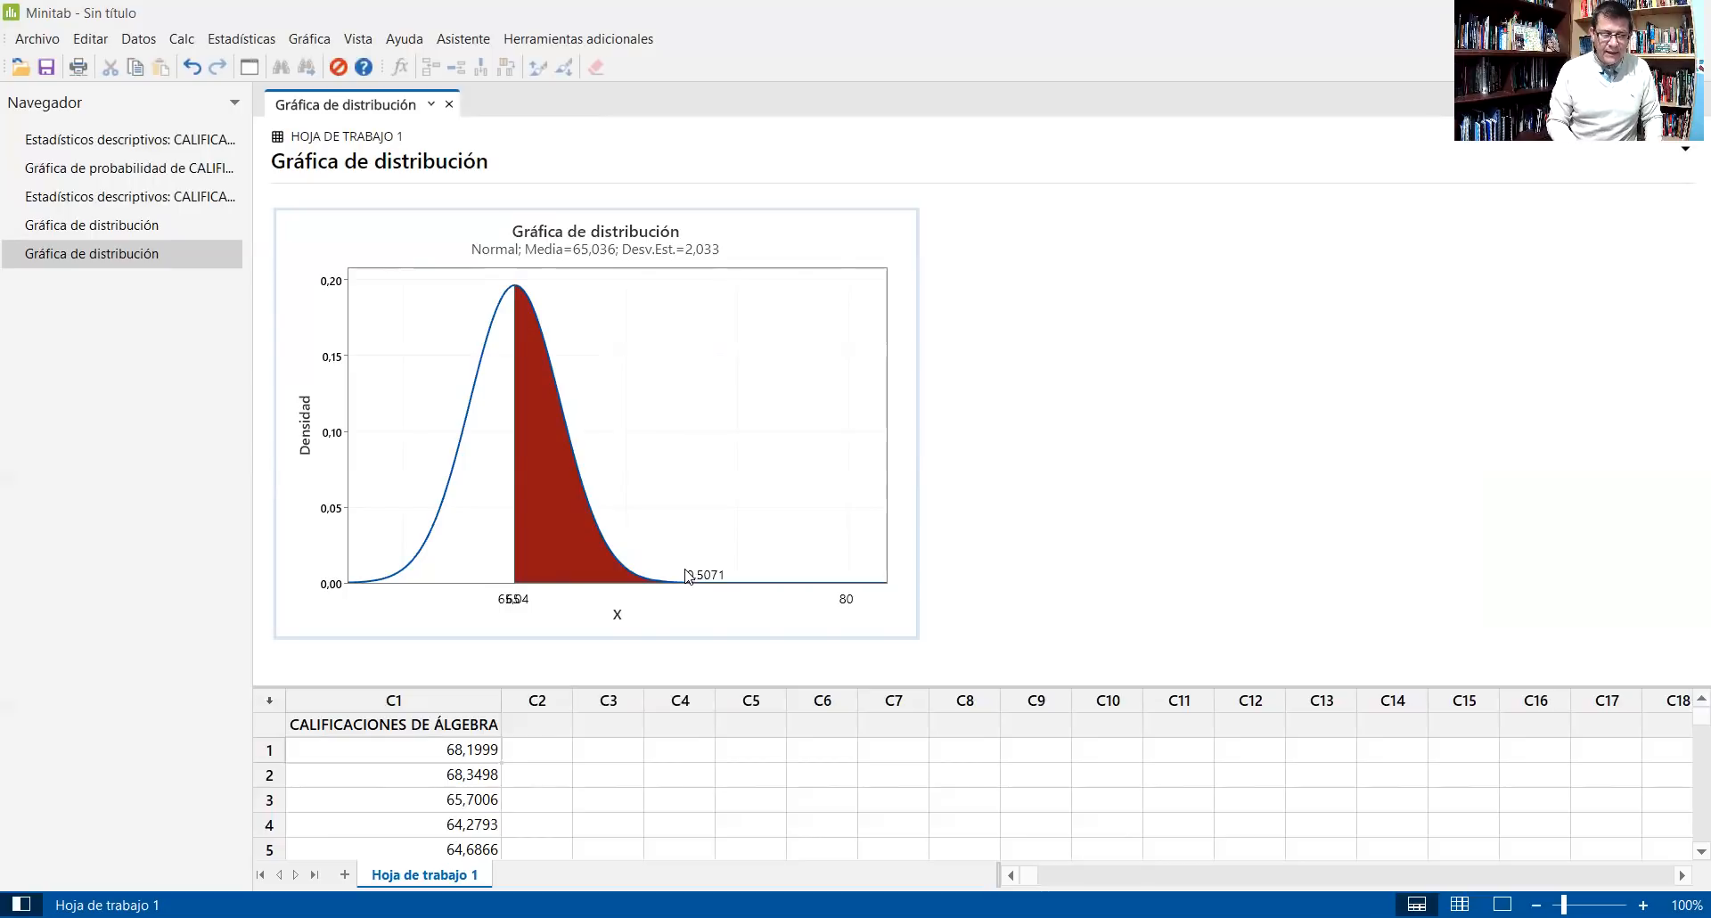
# Set up another Ver probabilidad distribution plot, keeping the Normal parameters and the shaded area defined by X value
pyautogui.click(303, 41)
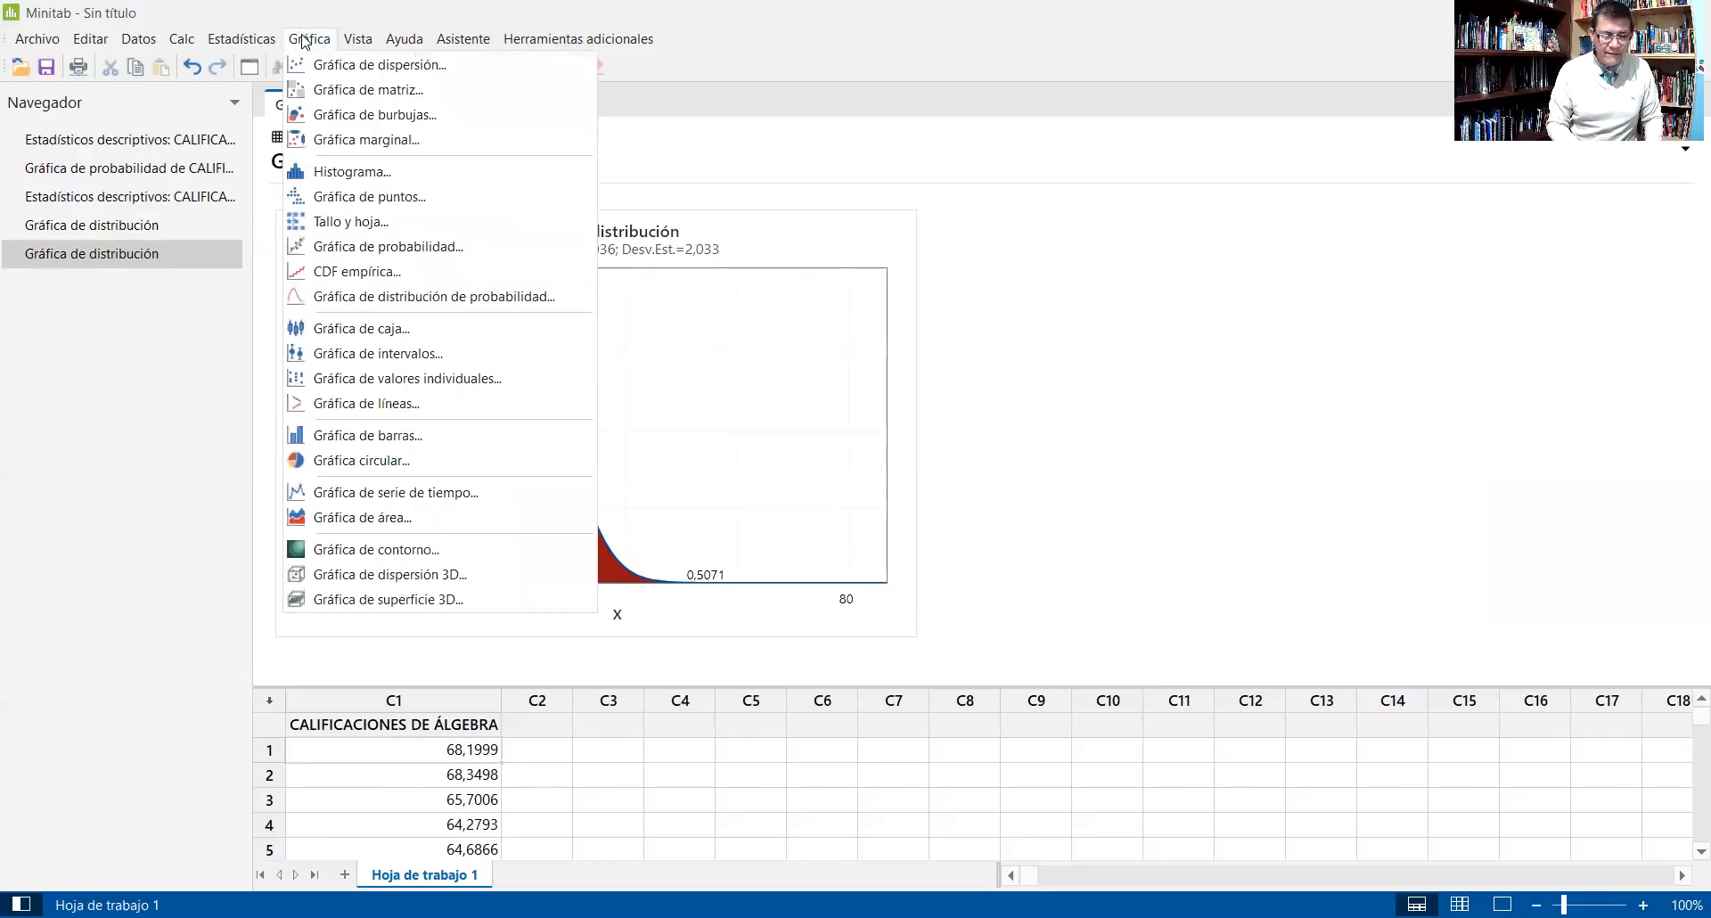
pyautogui.click(390, 297)
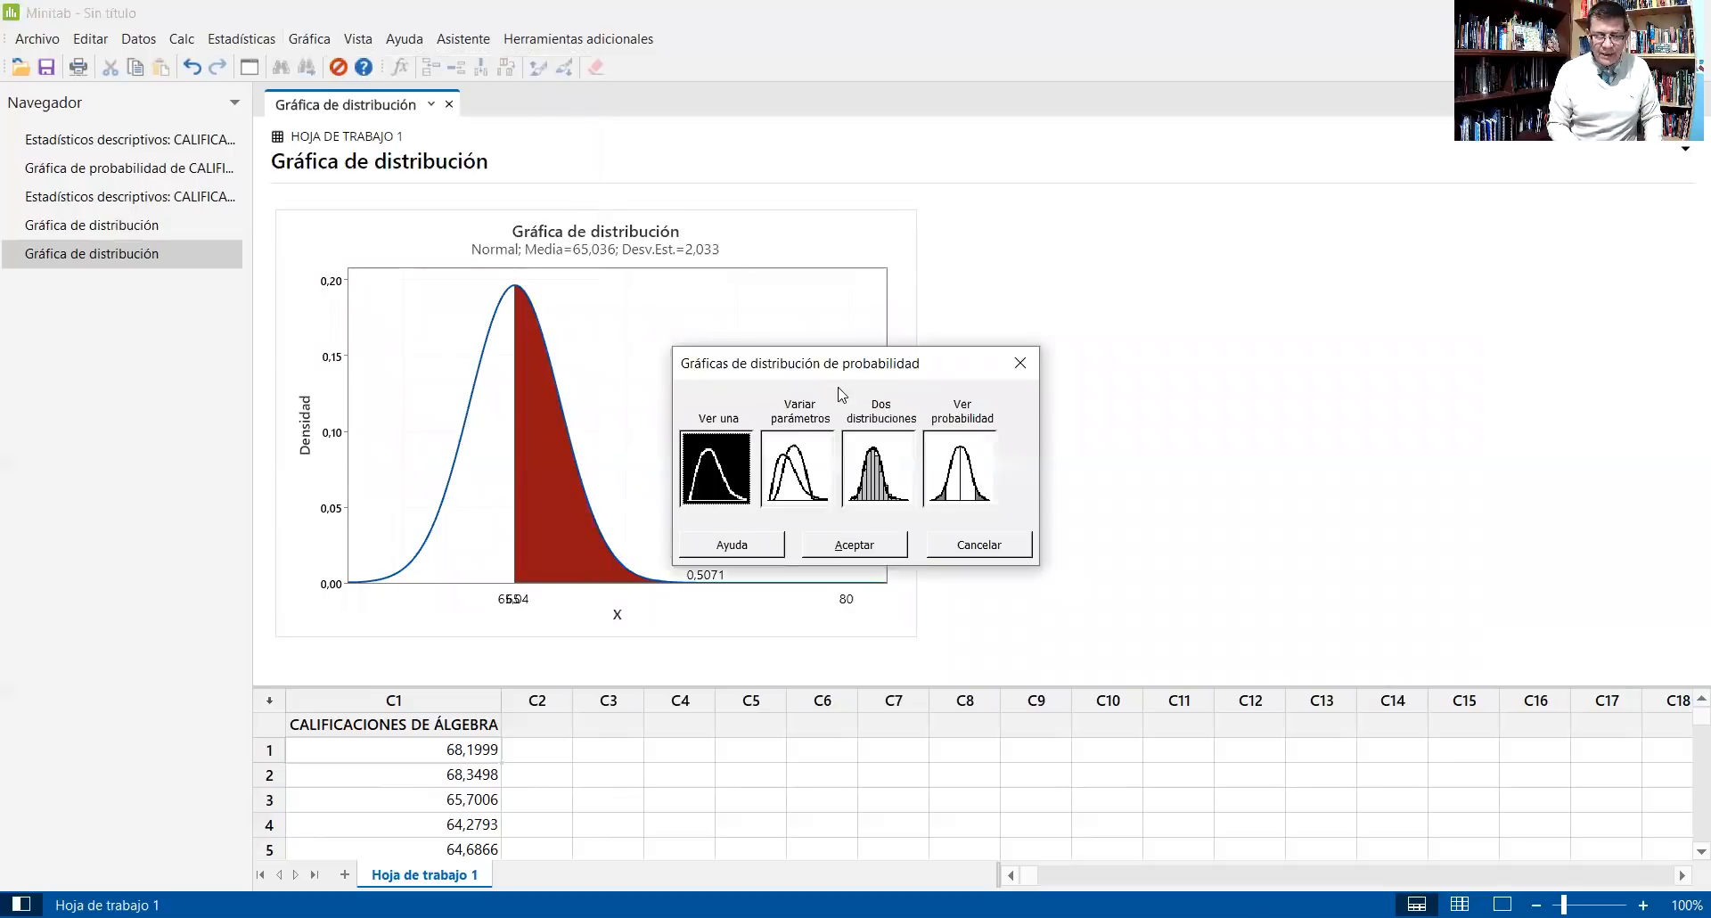
pyautogui.click(969, 485)
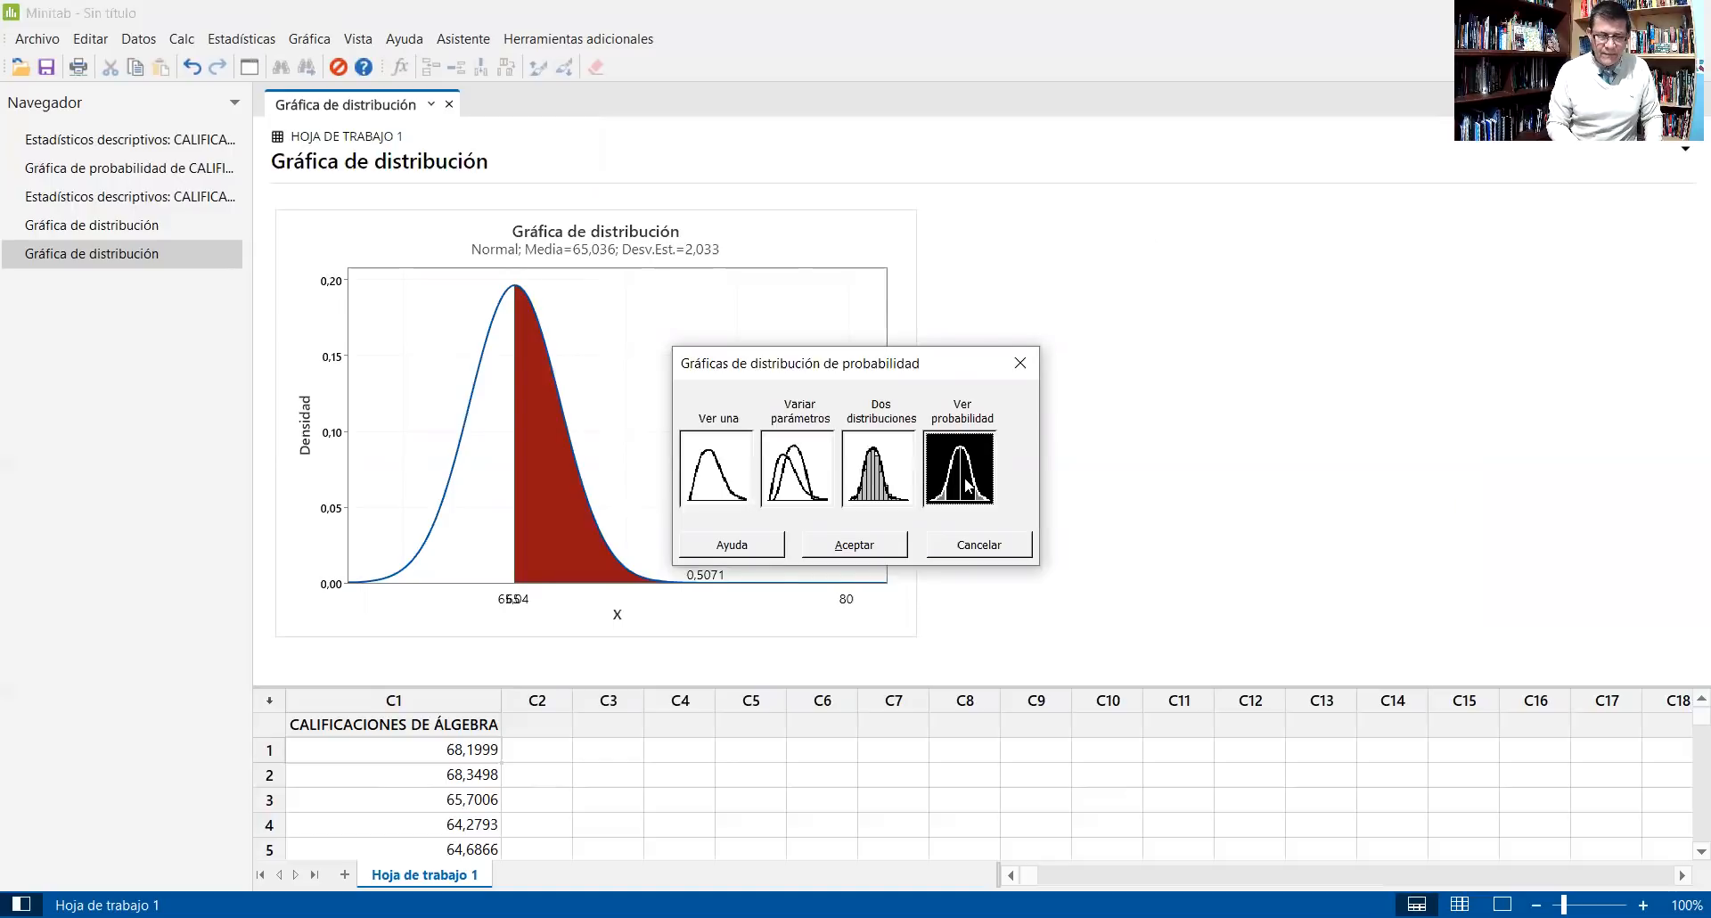
pyautogui.doubleClick(968, 485)
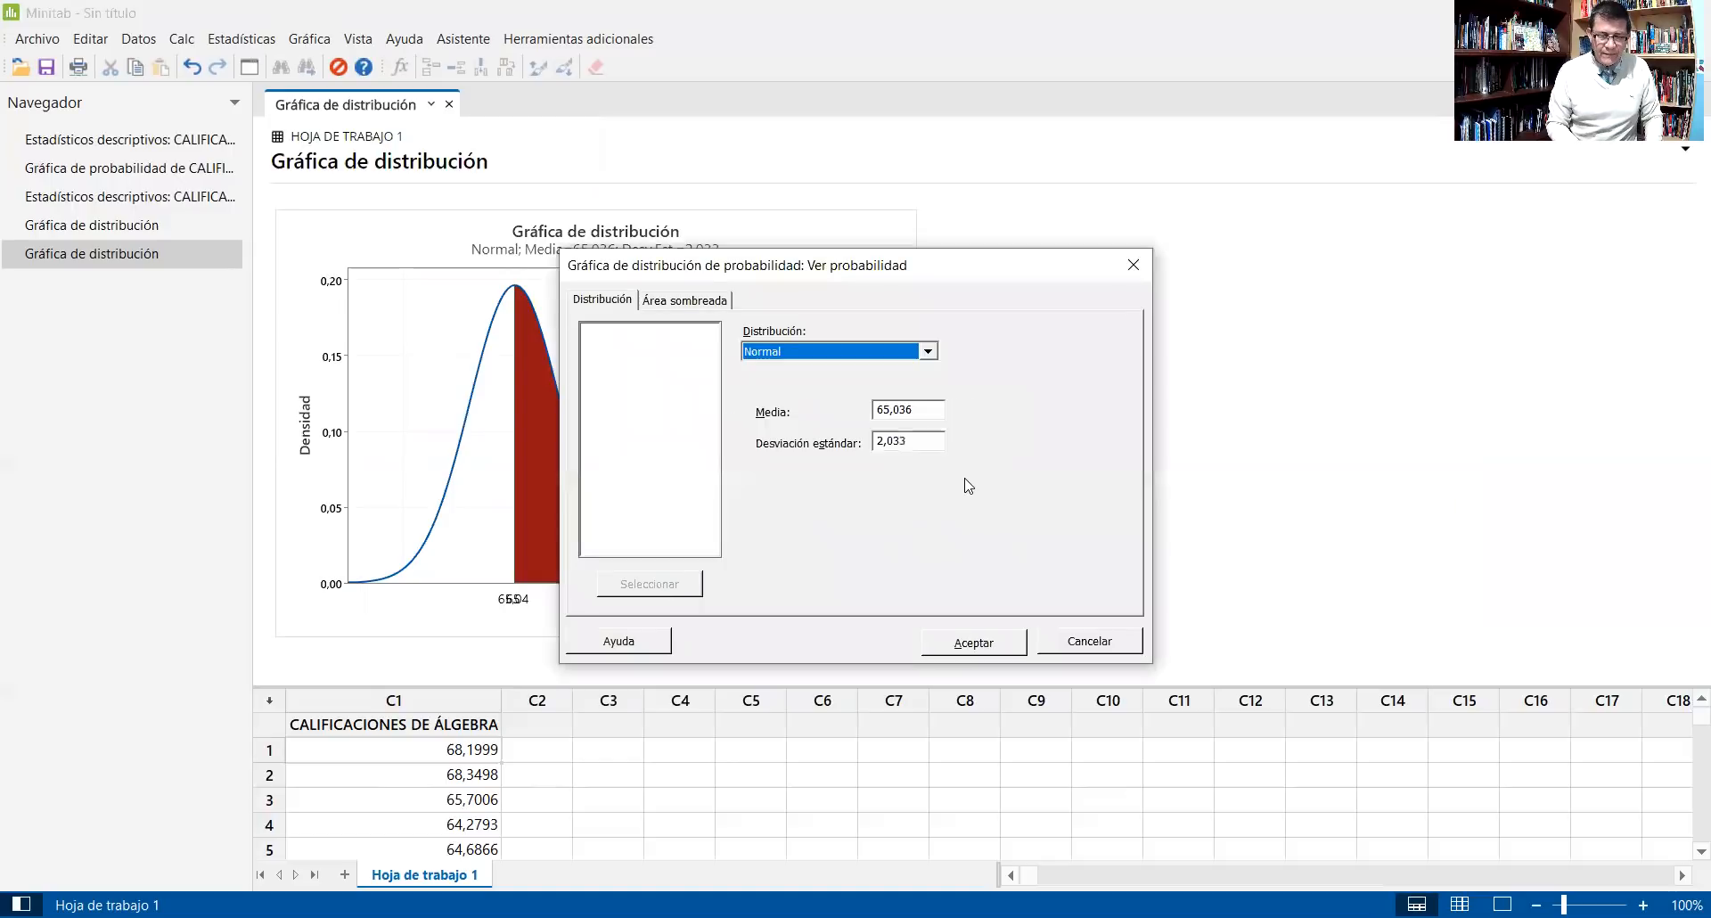
pyautogui.click(674, 303)
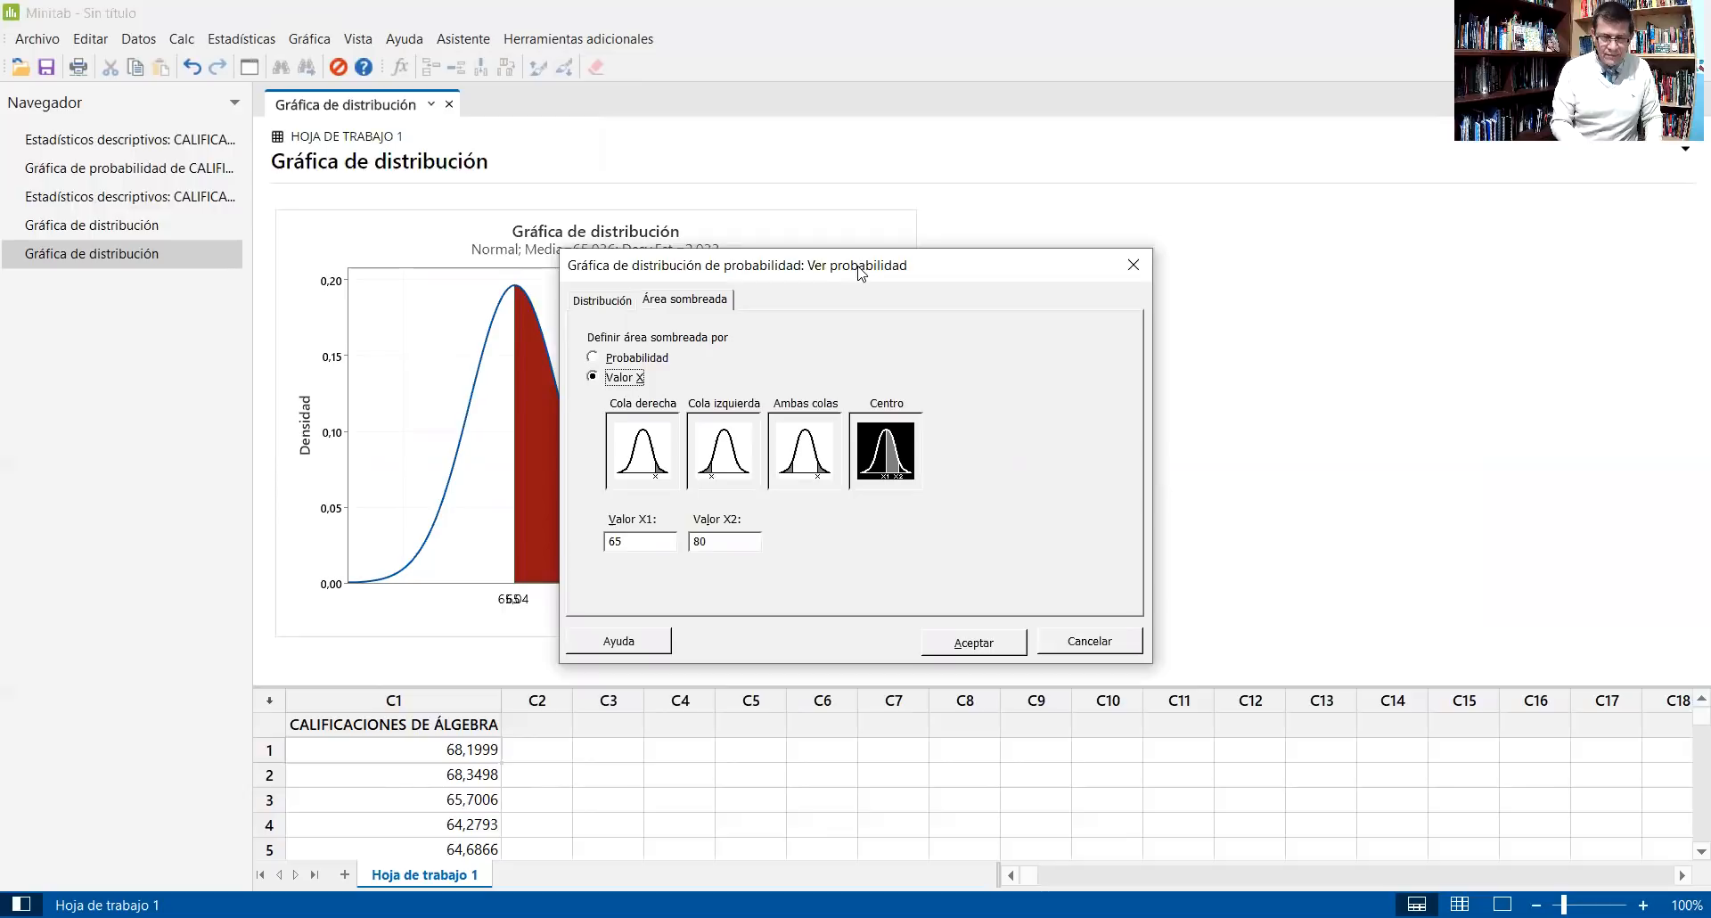
pyautogui.moveTo(862, 276); pyautogui.dragTo(1046, 268)
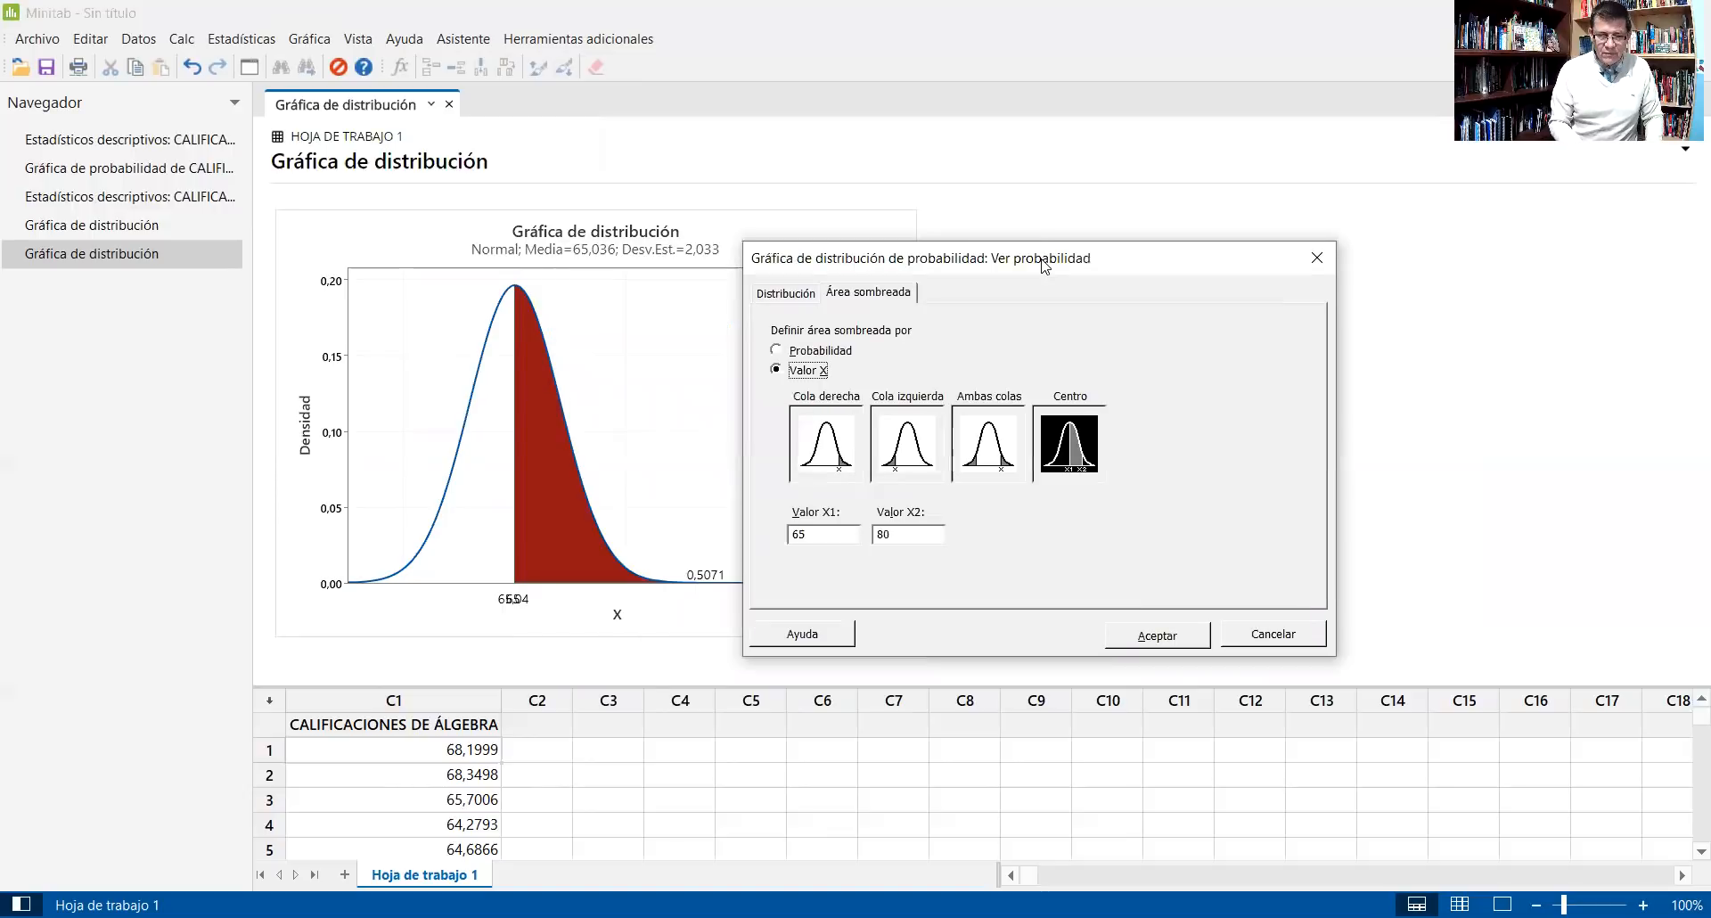
# Shade the central area between X1 = 58 and X2 = 60, and create the distribution plot
pyautogui.click(809, 533)
pyautogui.press('BackSpace')
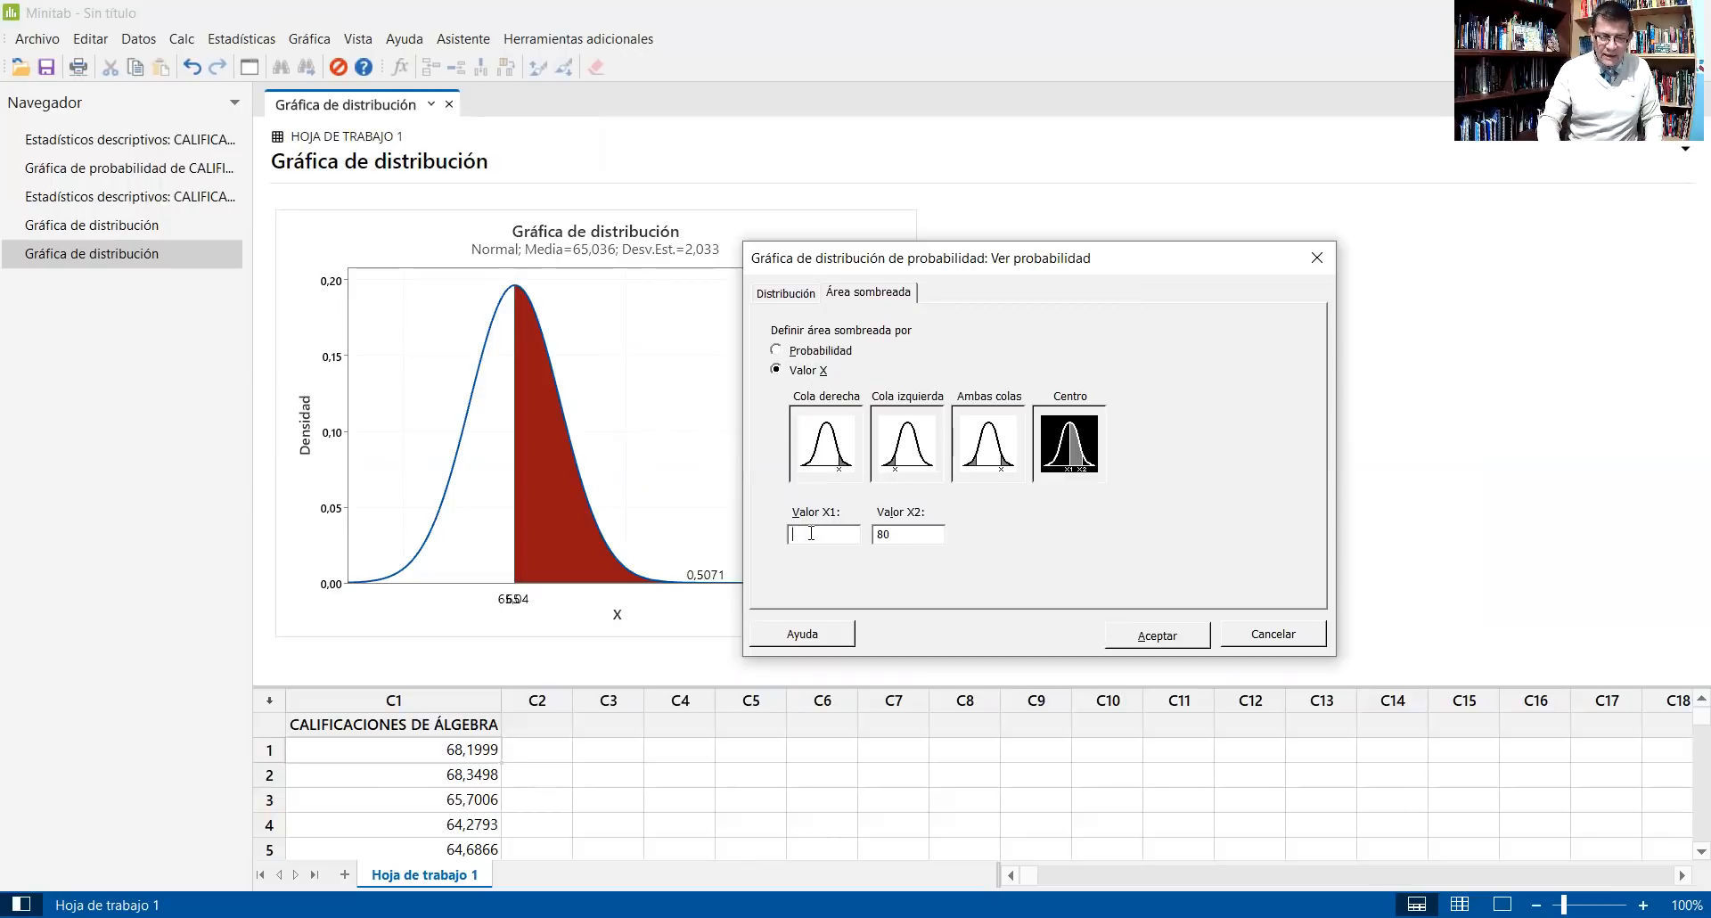
pyautogui.write('58')
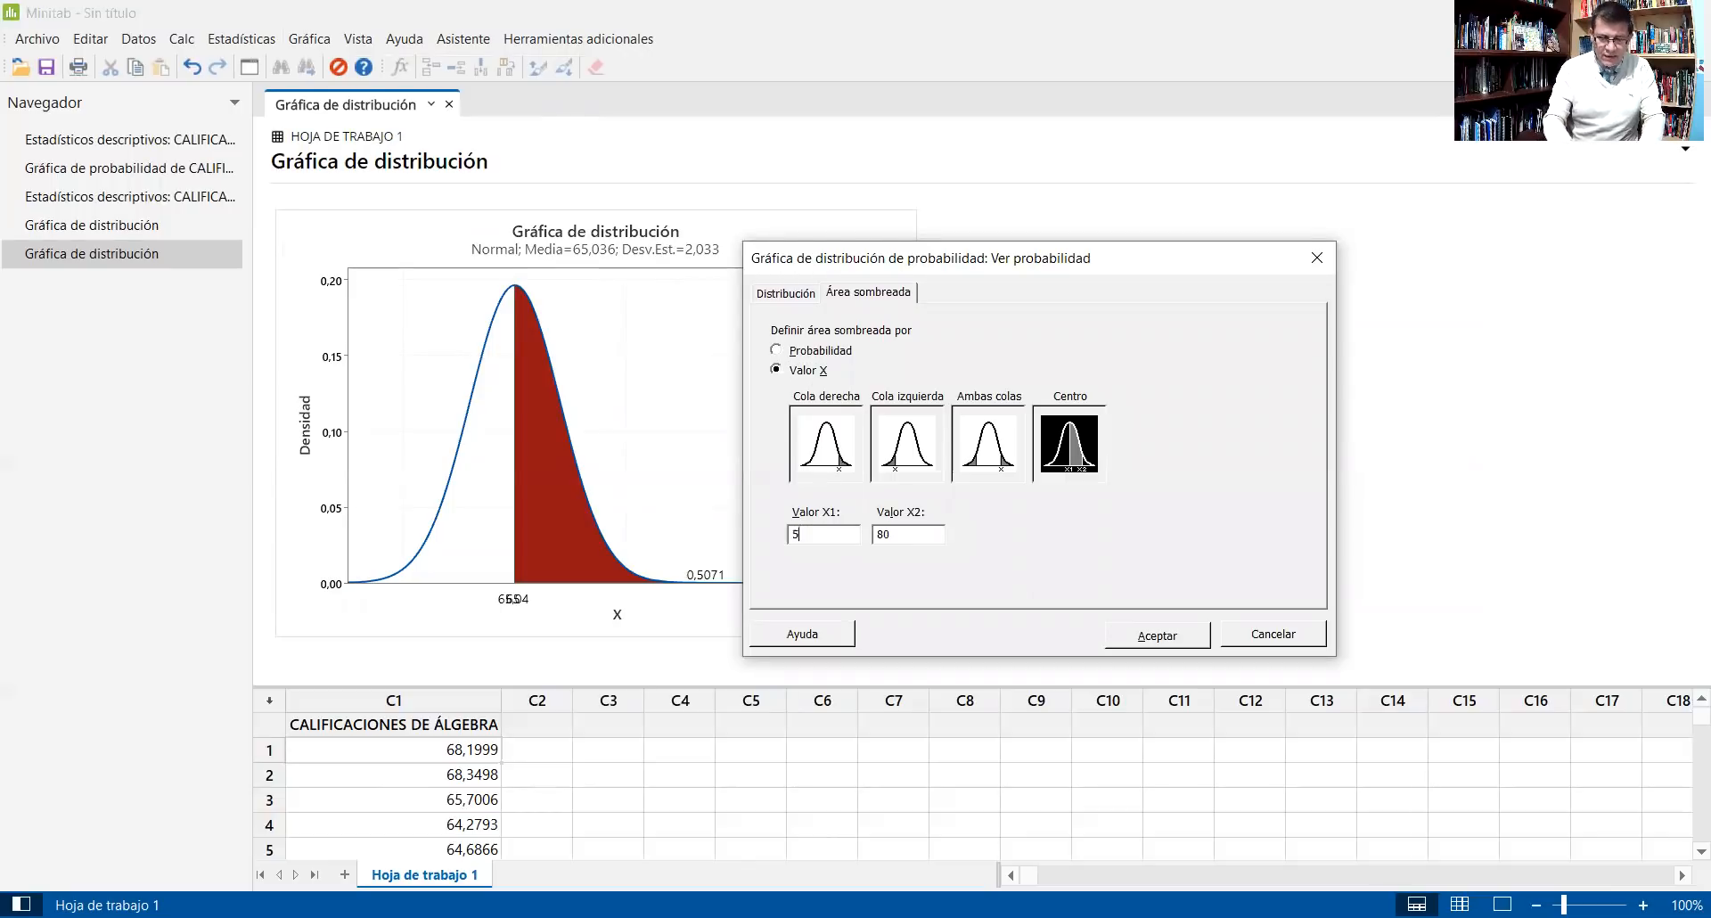
pyautogui.click(900, 535)
pyautogui.press('BackSpace')
pyautogui.press('BackSpace')
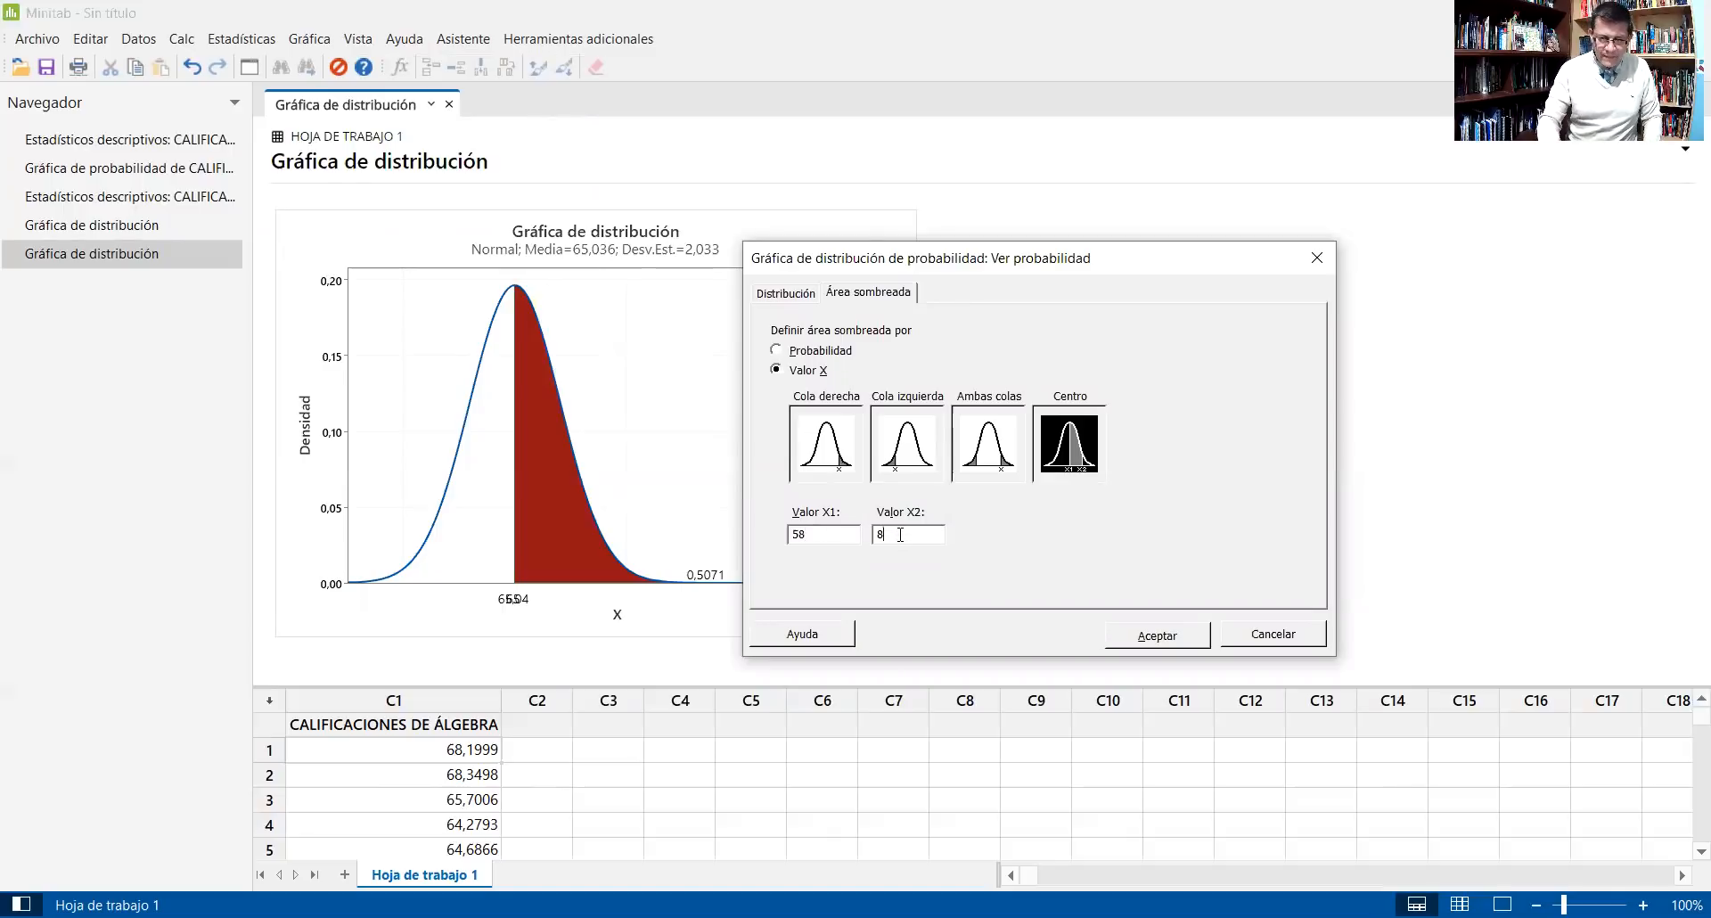
pyautogui.write('60')
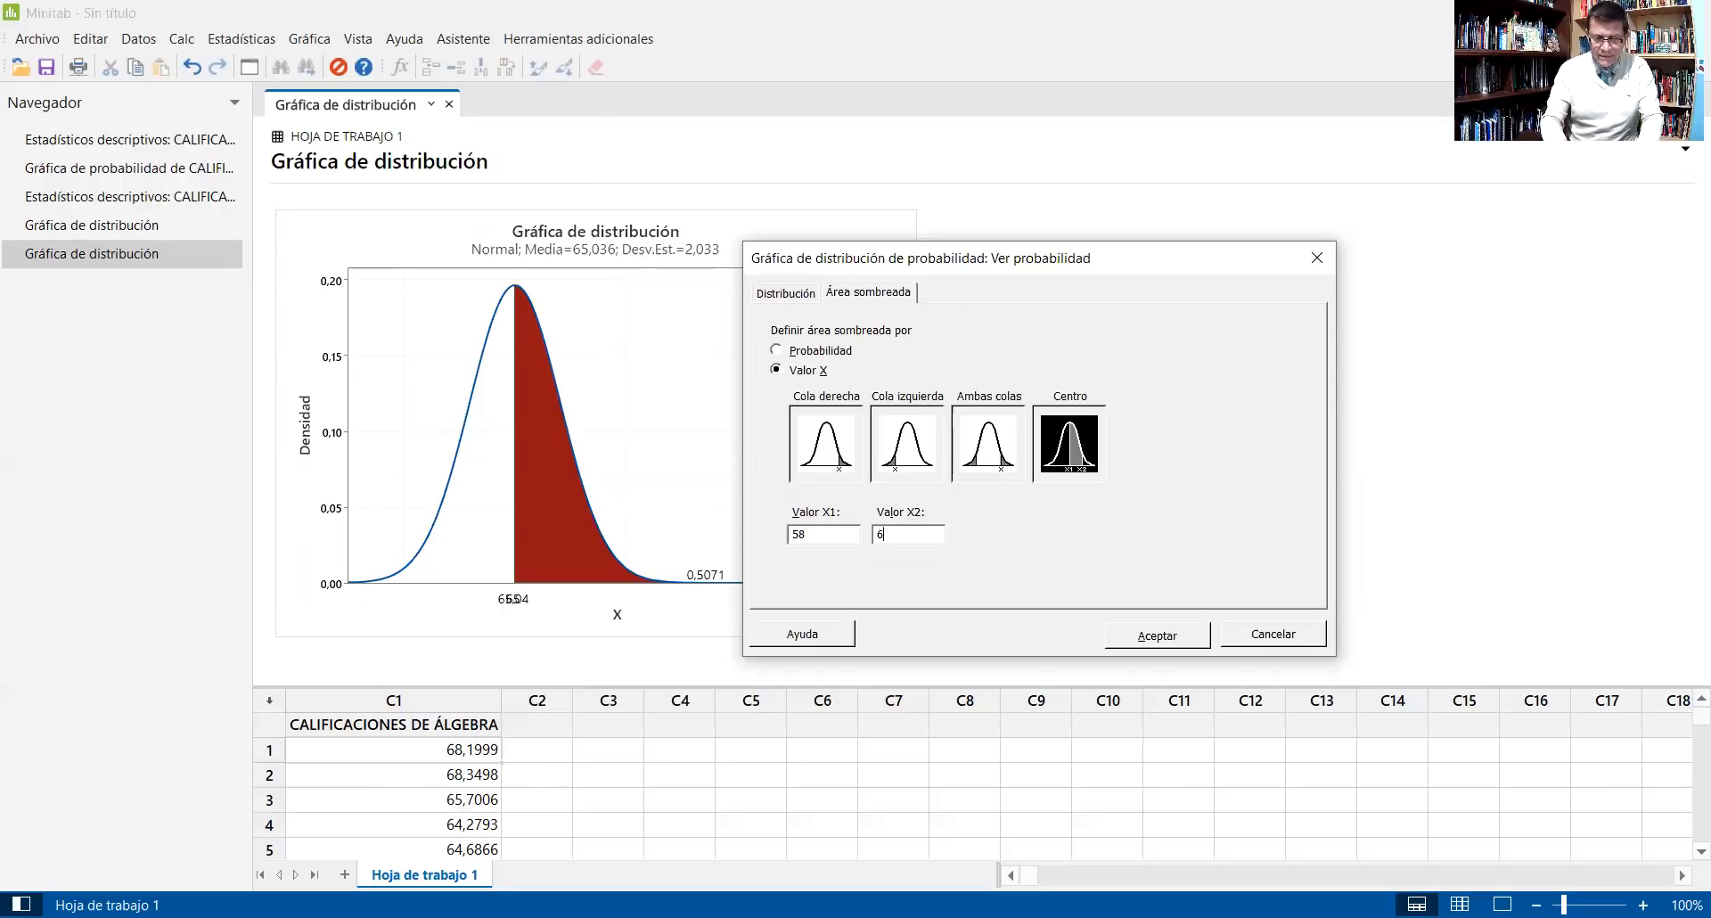
pyautogui.click(1146, 637)
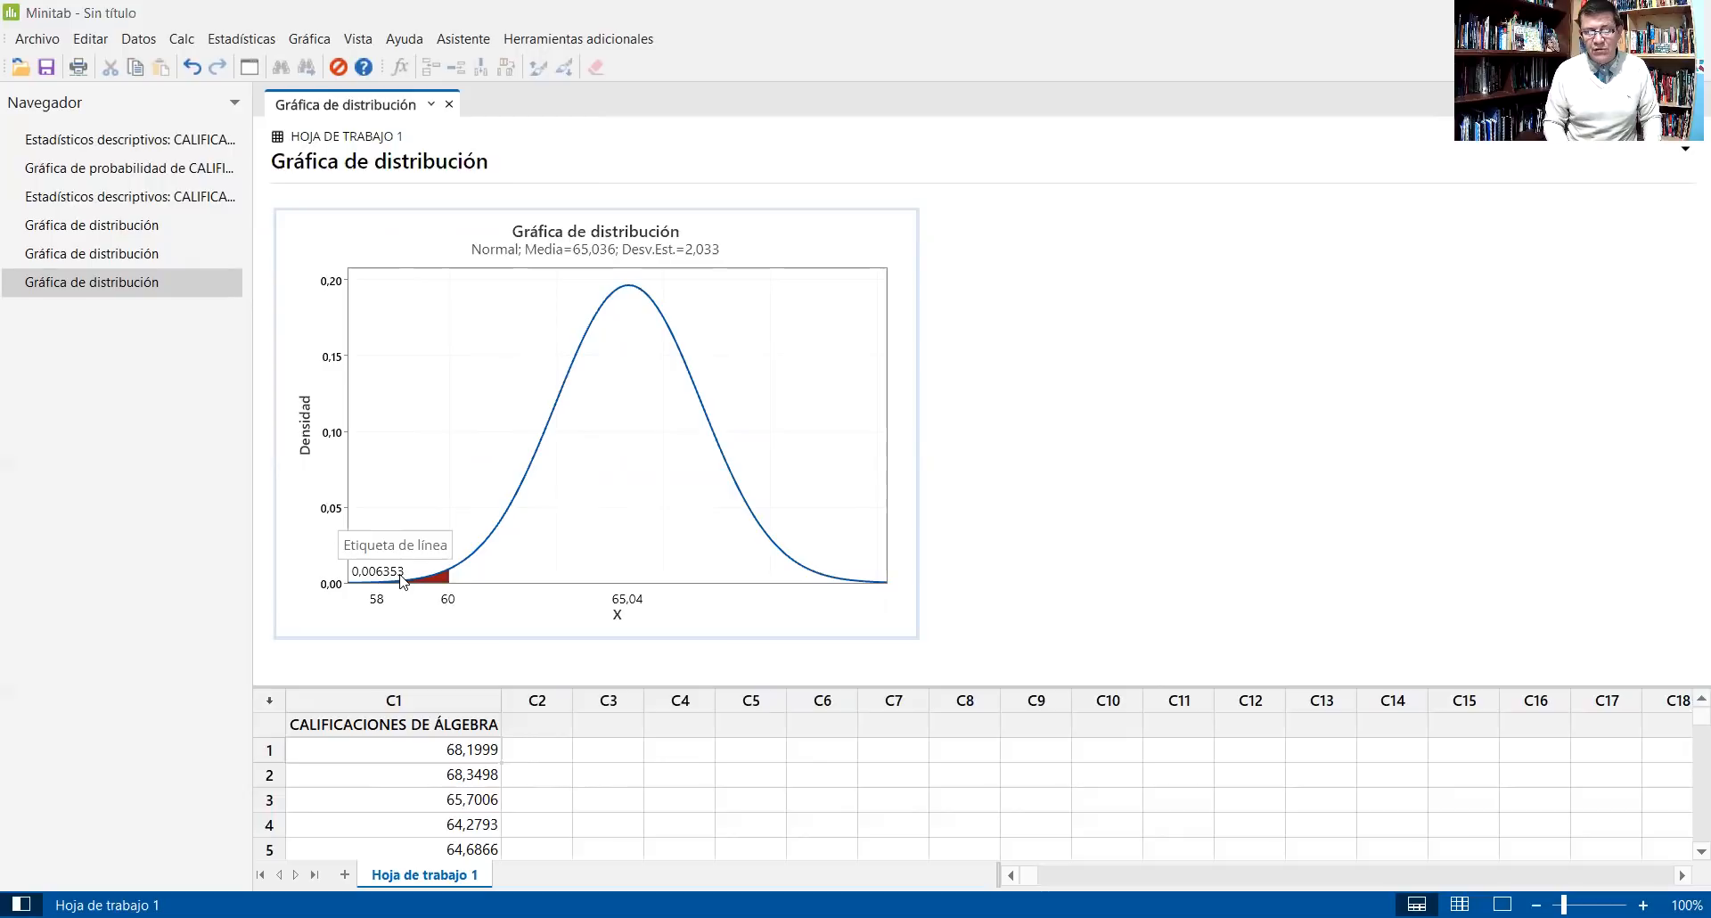
# Create another Ver probabilidad plot of the same Normal distribution with the left tail shaded at X = 50
pyautogui.click(309, 40)
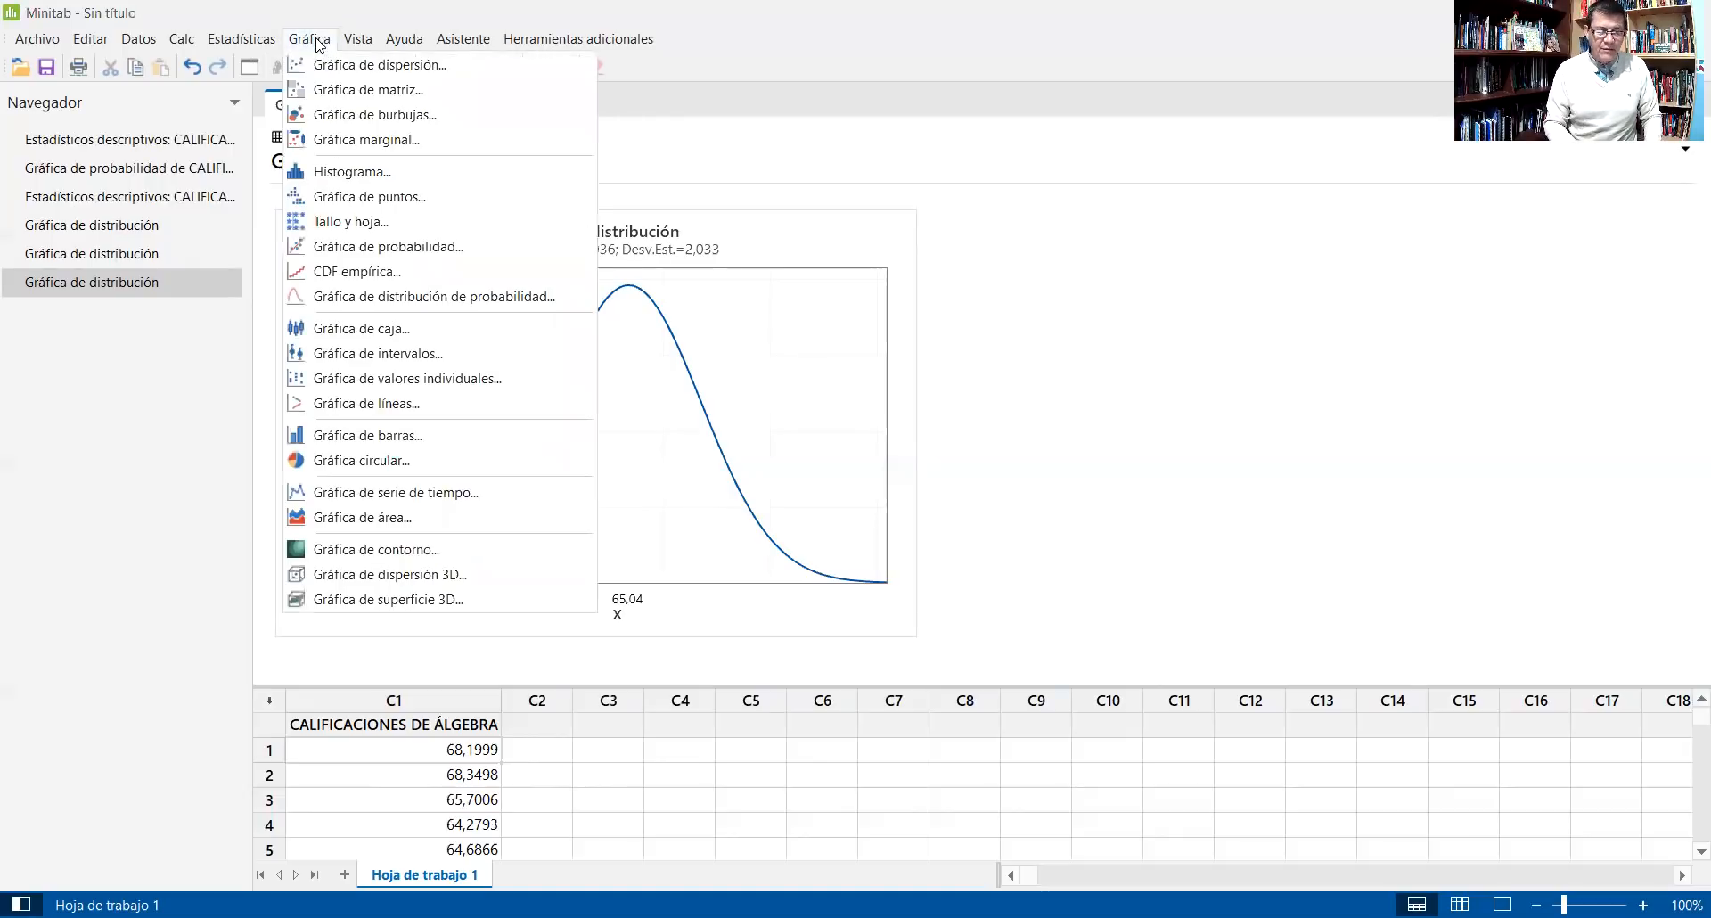
pyautogui.click(397, 303)
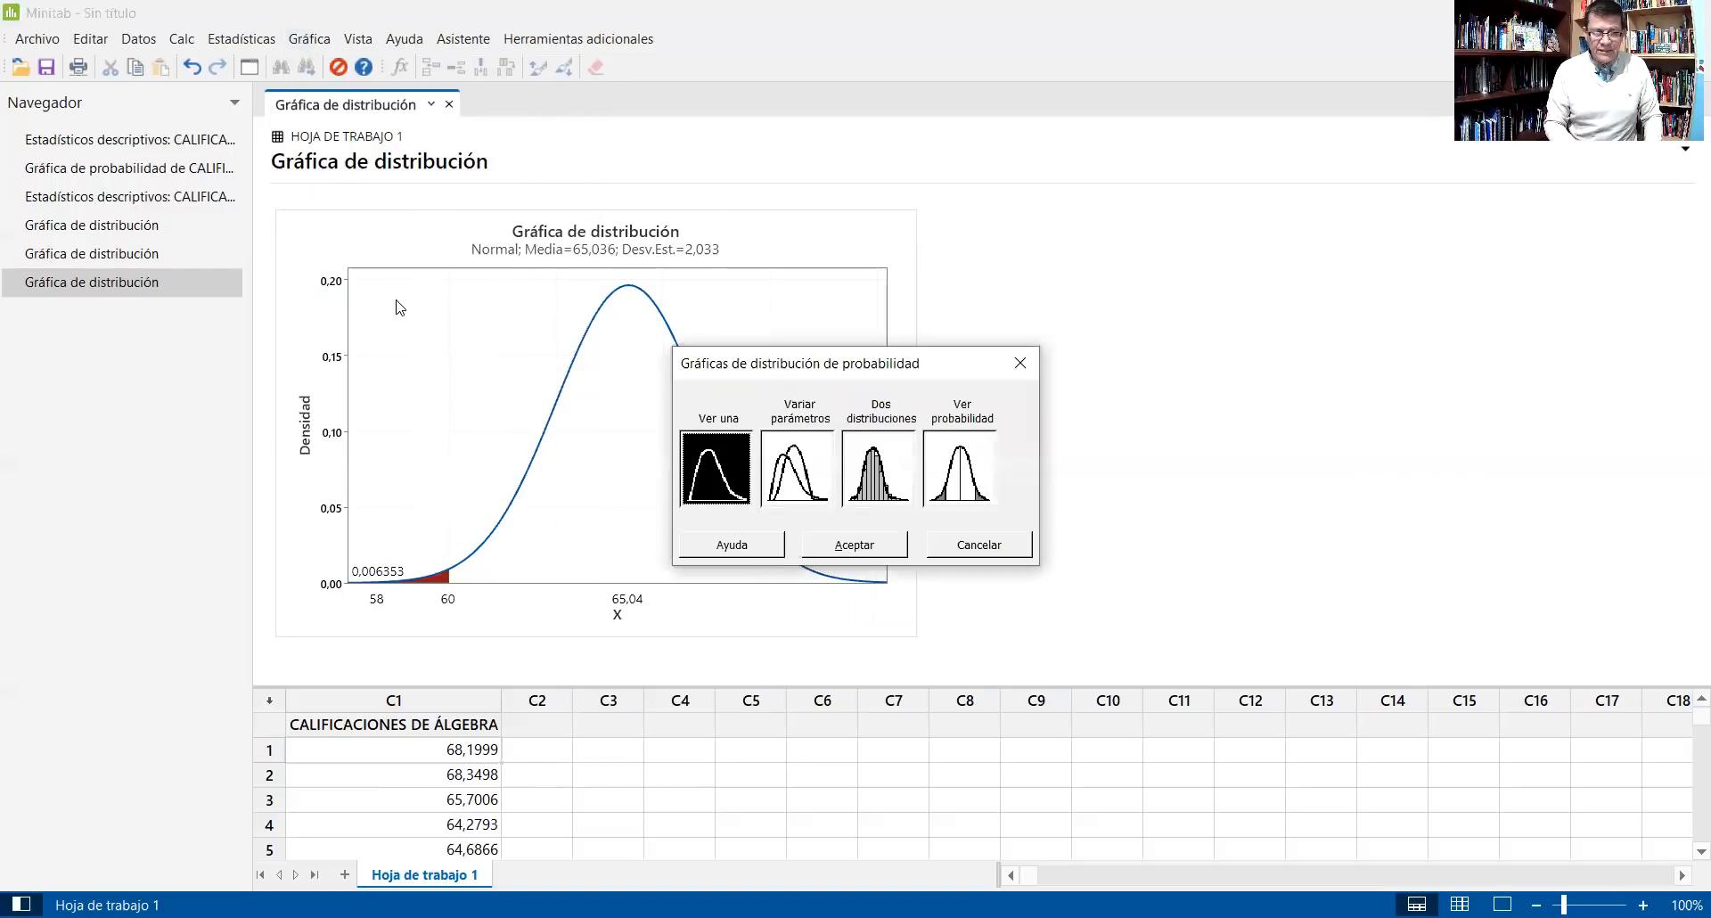
pyautogui.click(963, 468)
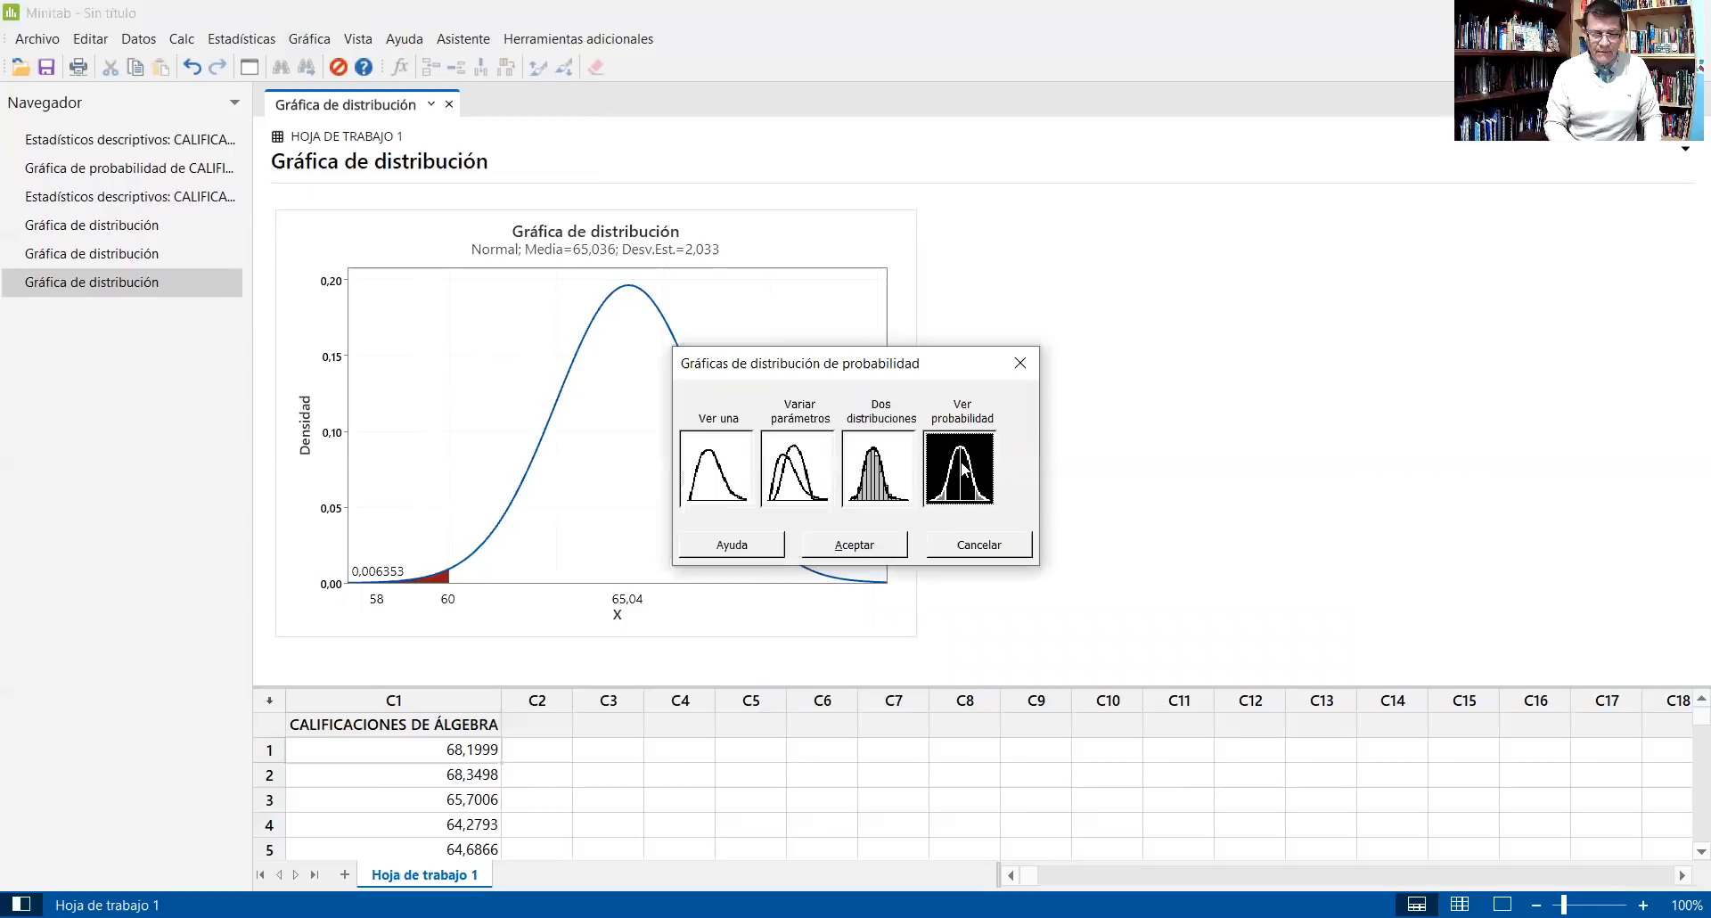
pyautogui.click(963, 467)
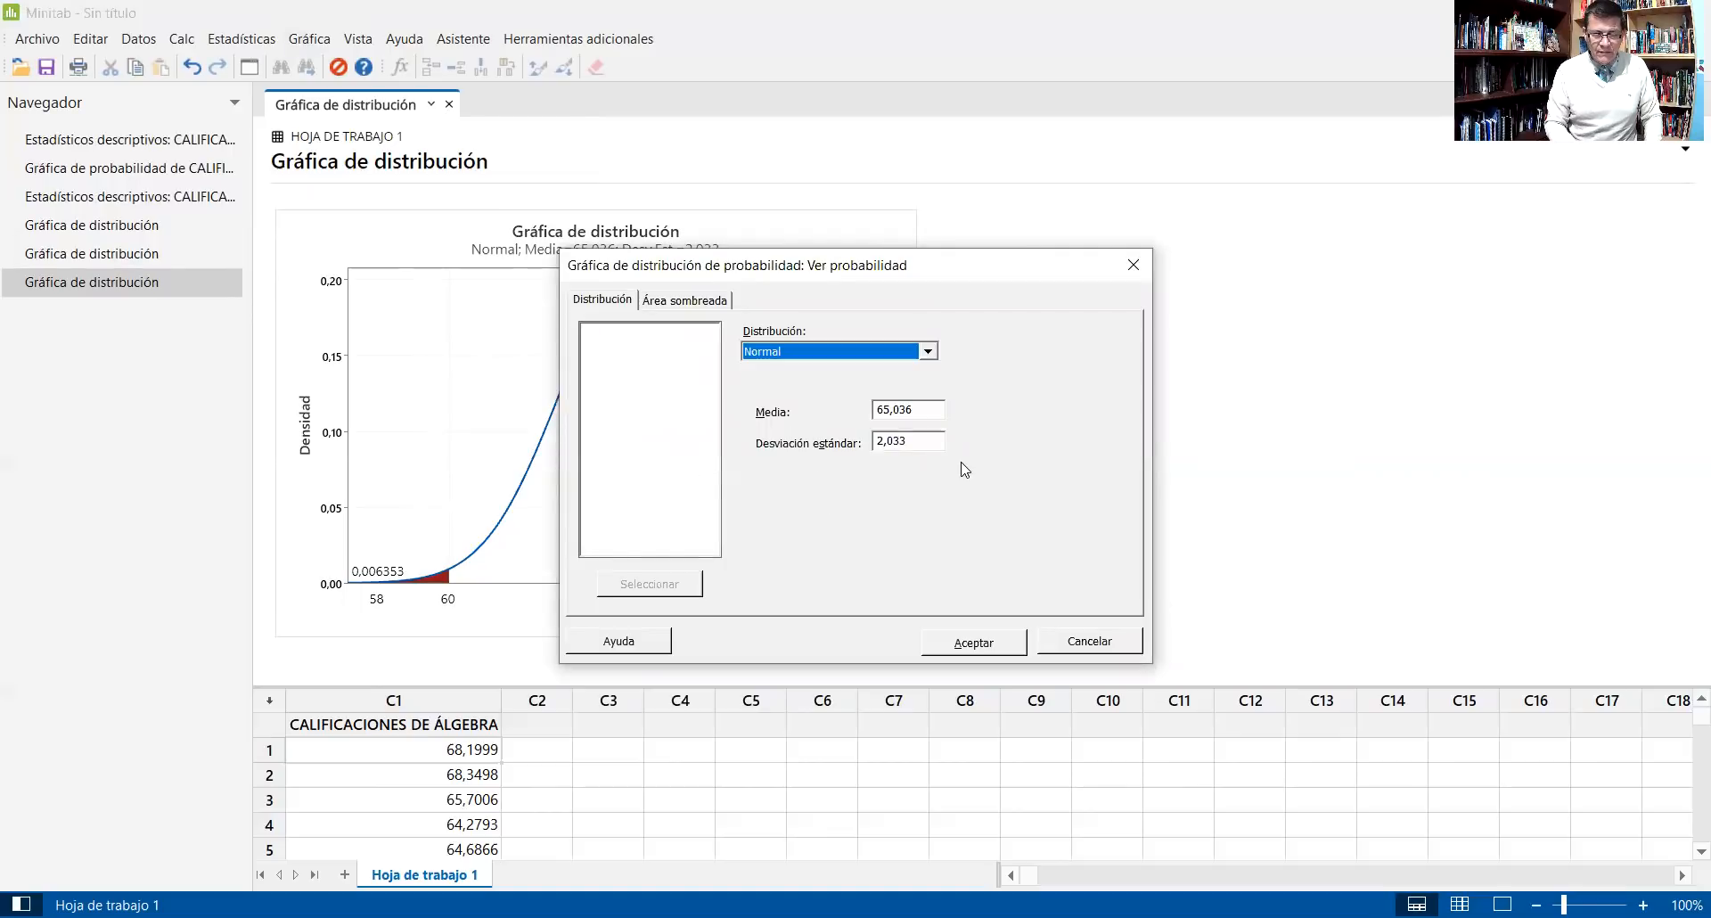
pyautogui.click(696, 302)
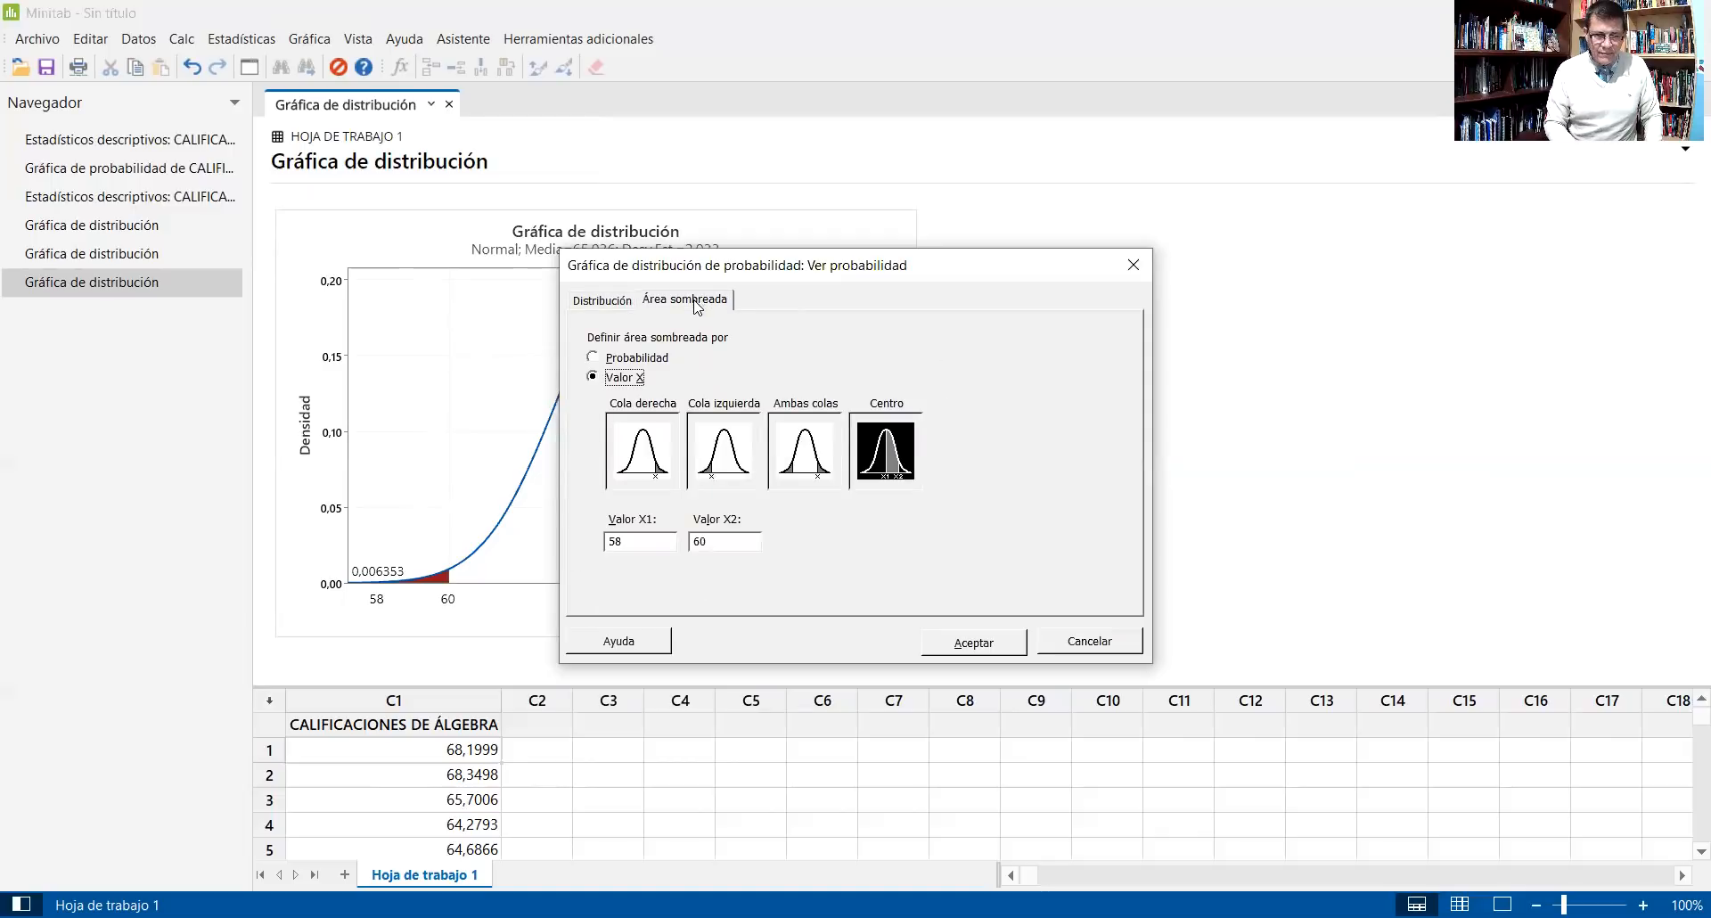
pyautogui.click(720, 464)
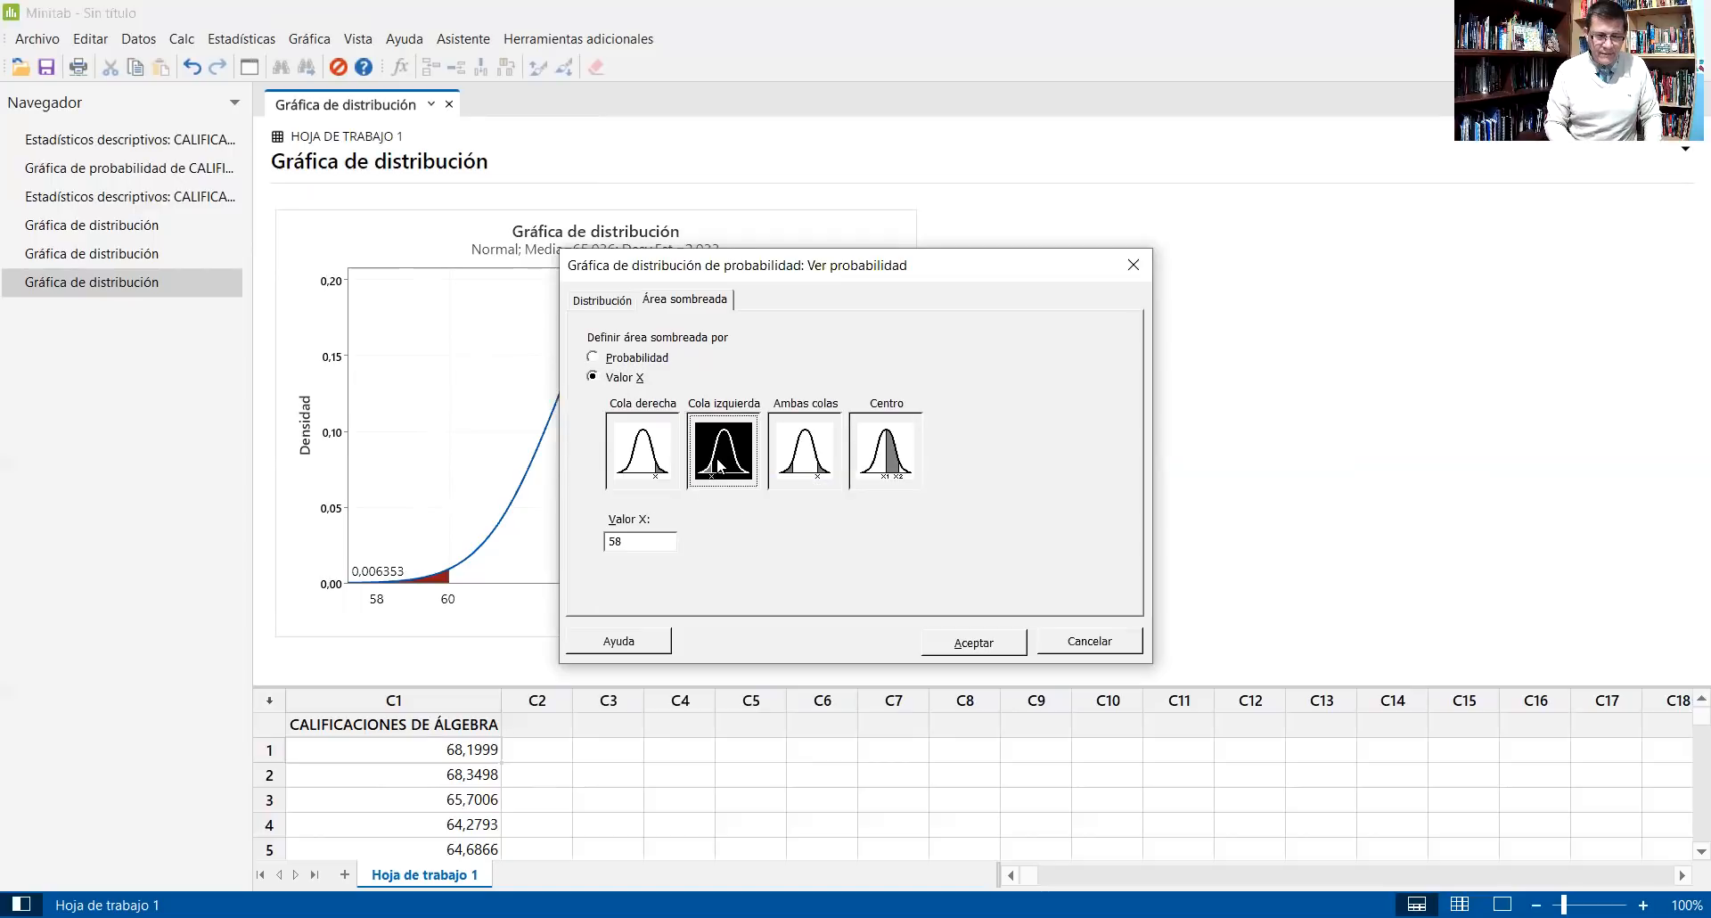
pyautogui.click(631, 543)
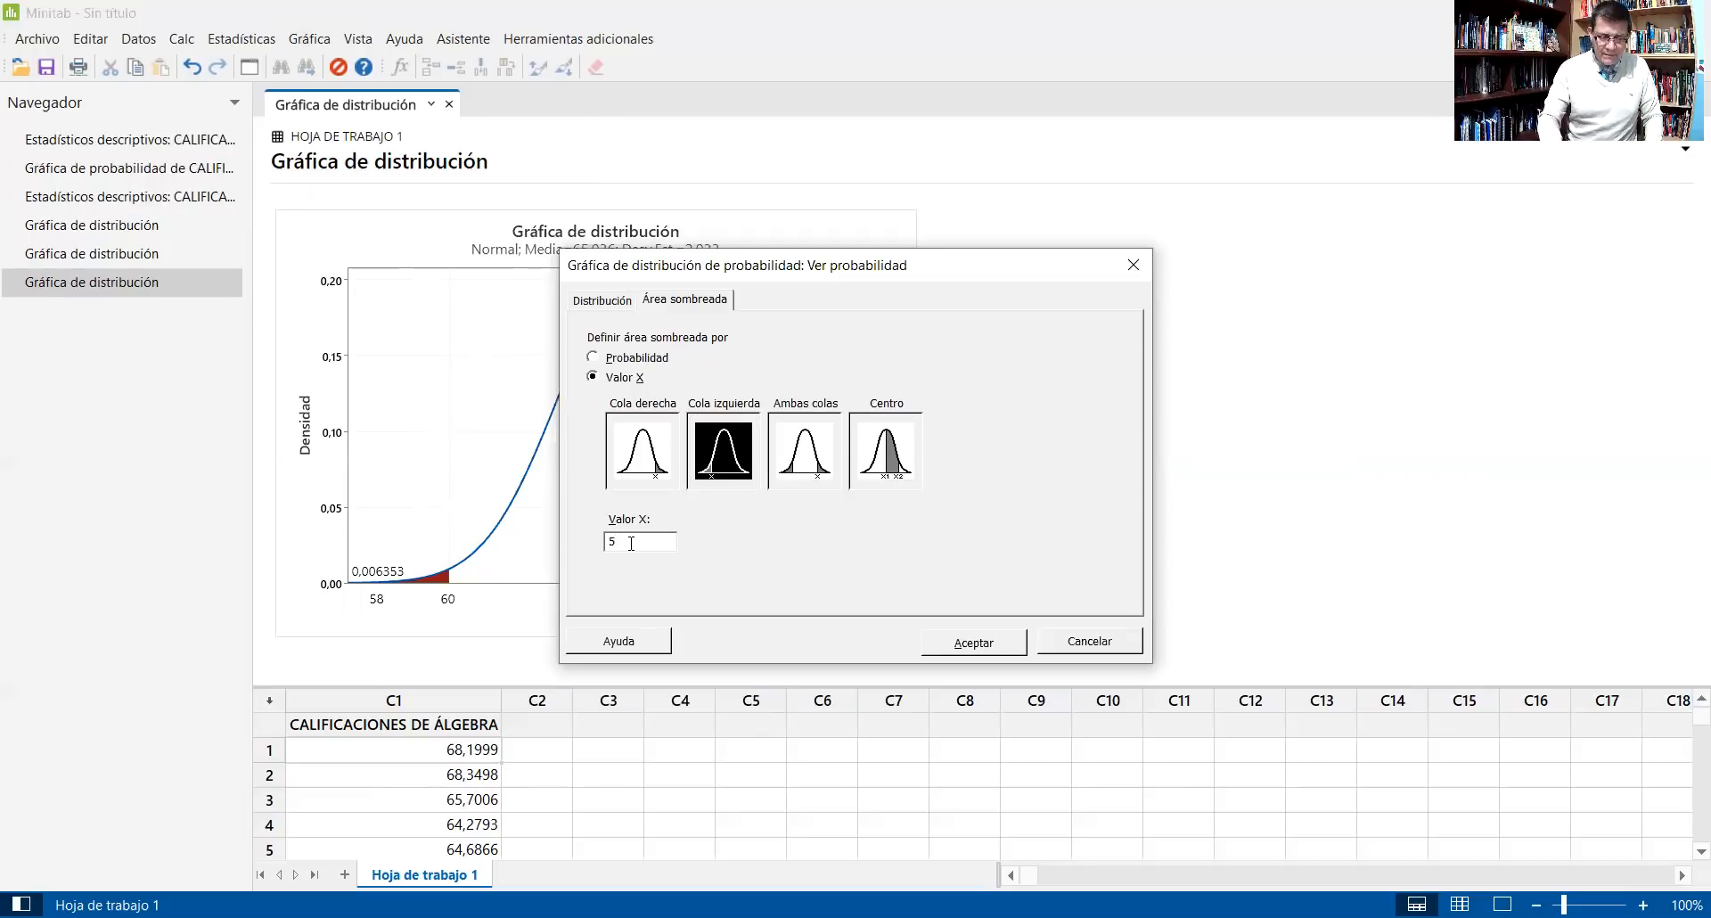
pyautogui.write('0')
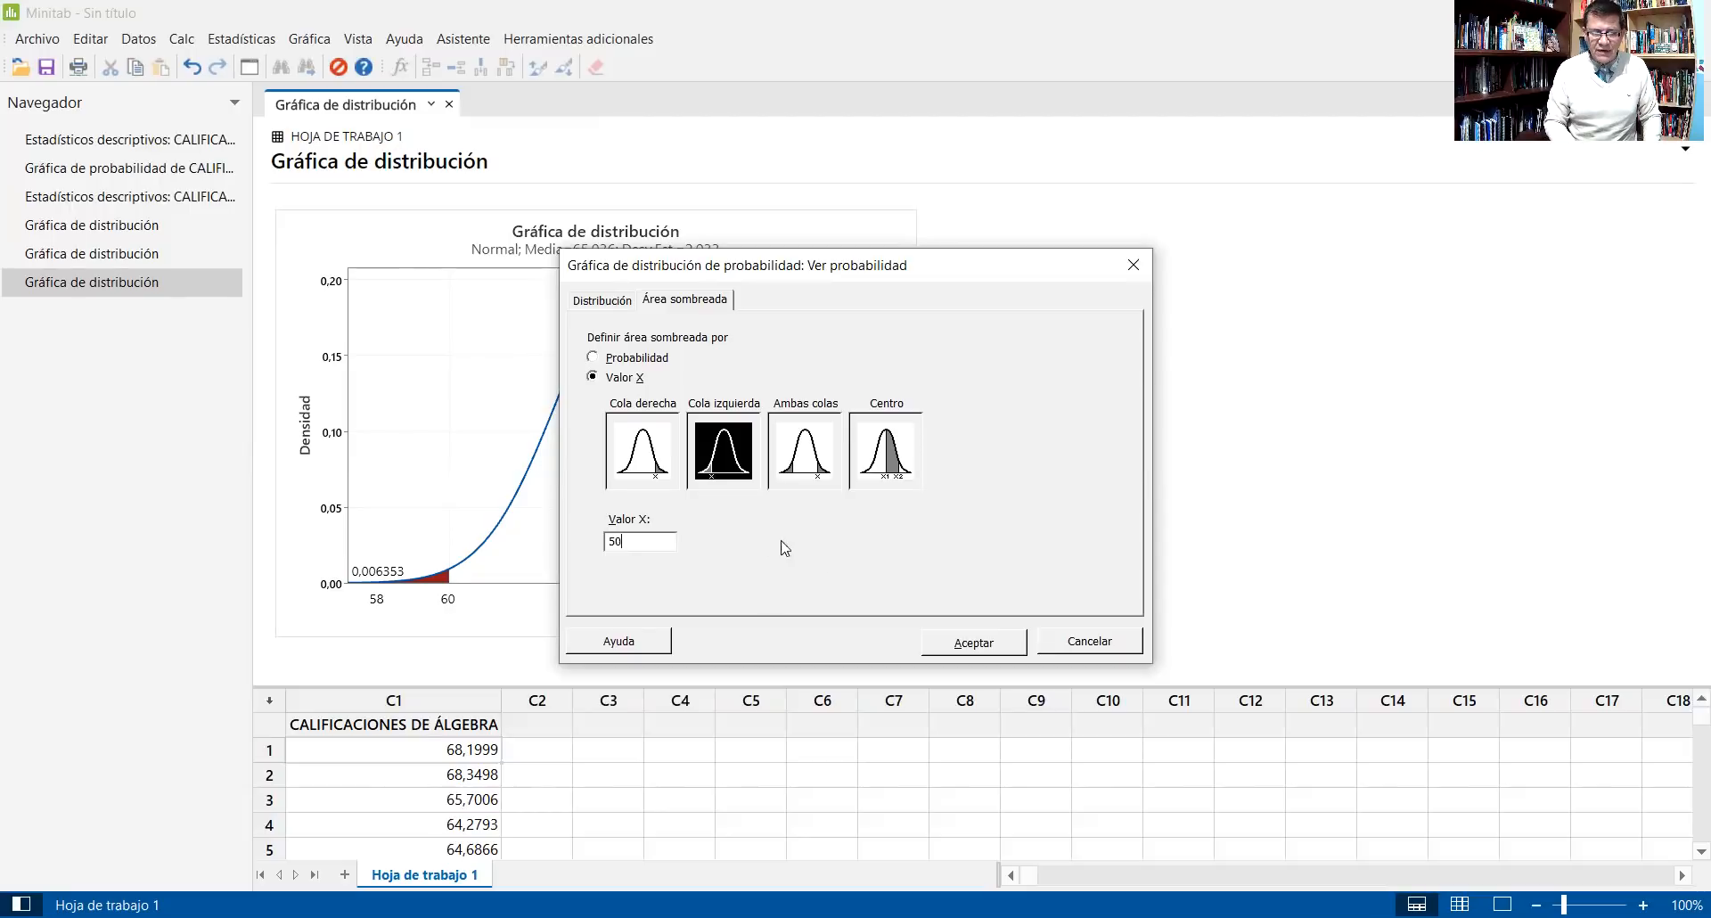
pyautogui.click(975, 645)
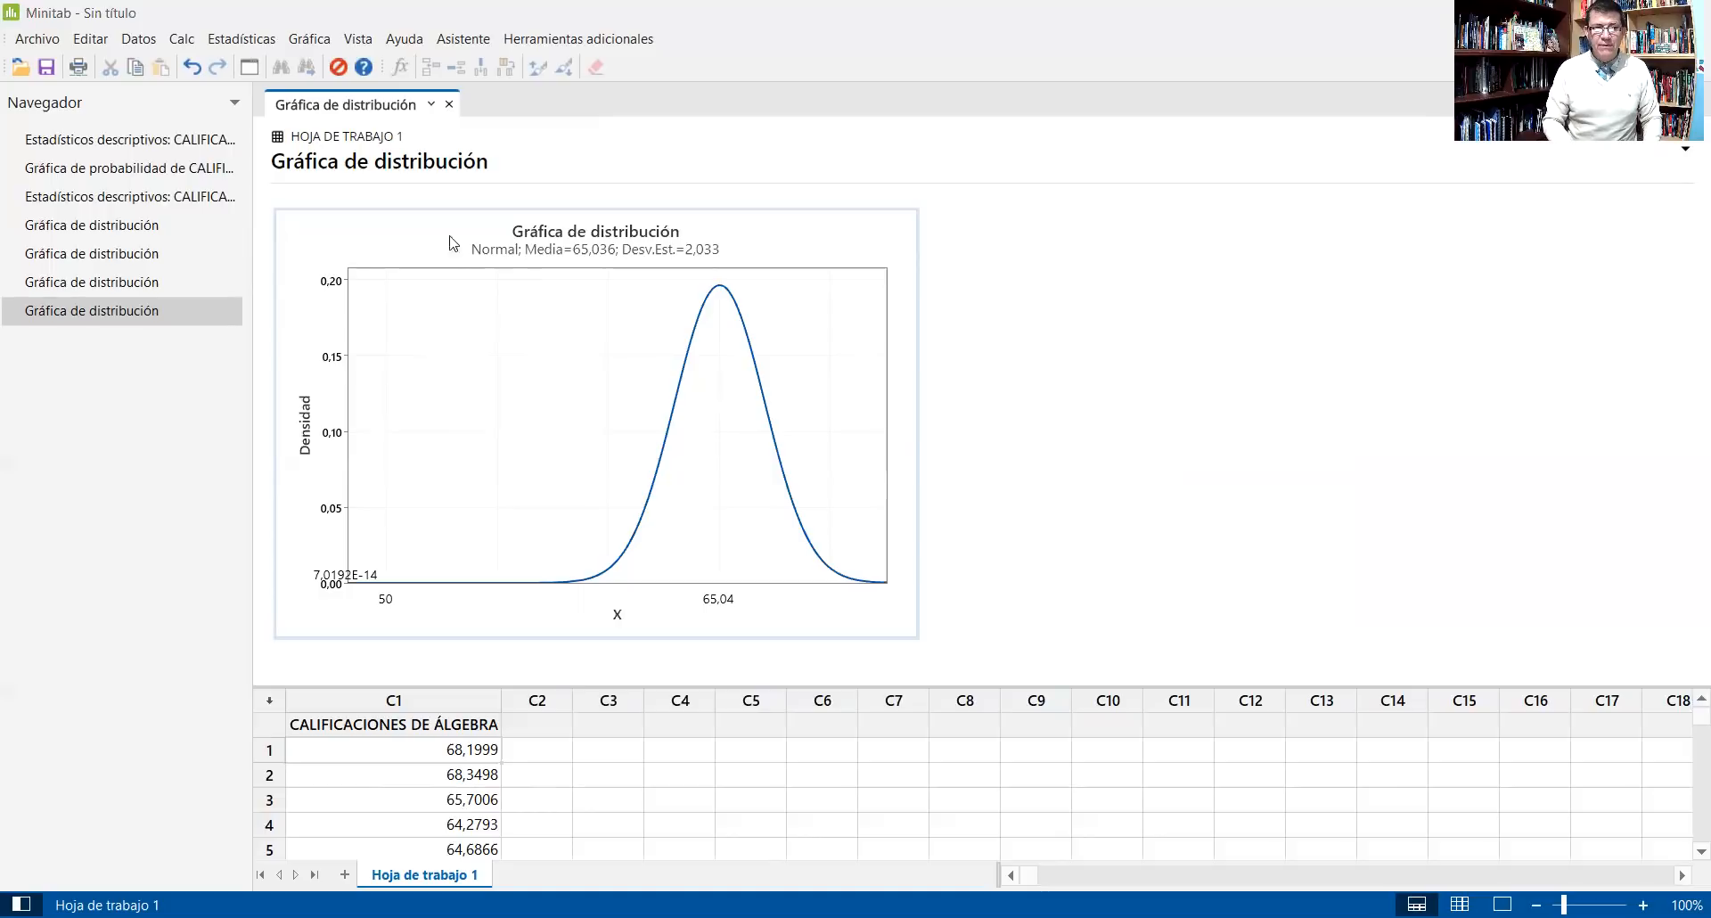
# Set up a normal Capability Sixpack for the CALIFICACIONES DE ÁLGEBRA column with a subgroup size of 10
pyautogui.click(260, 44)
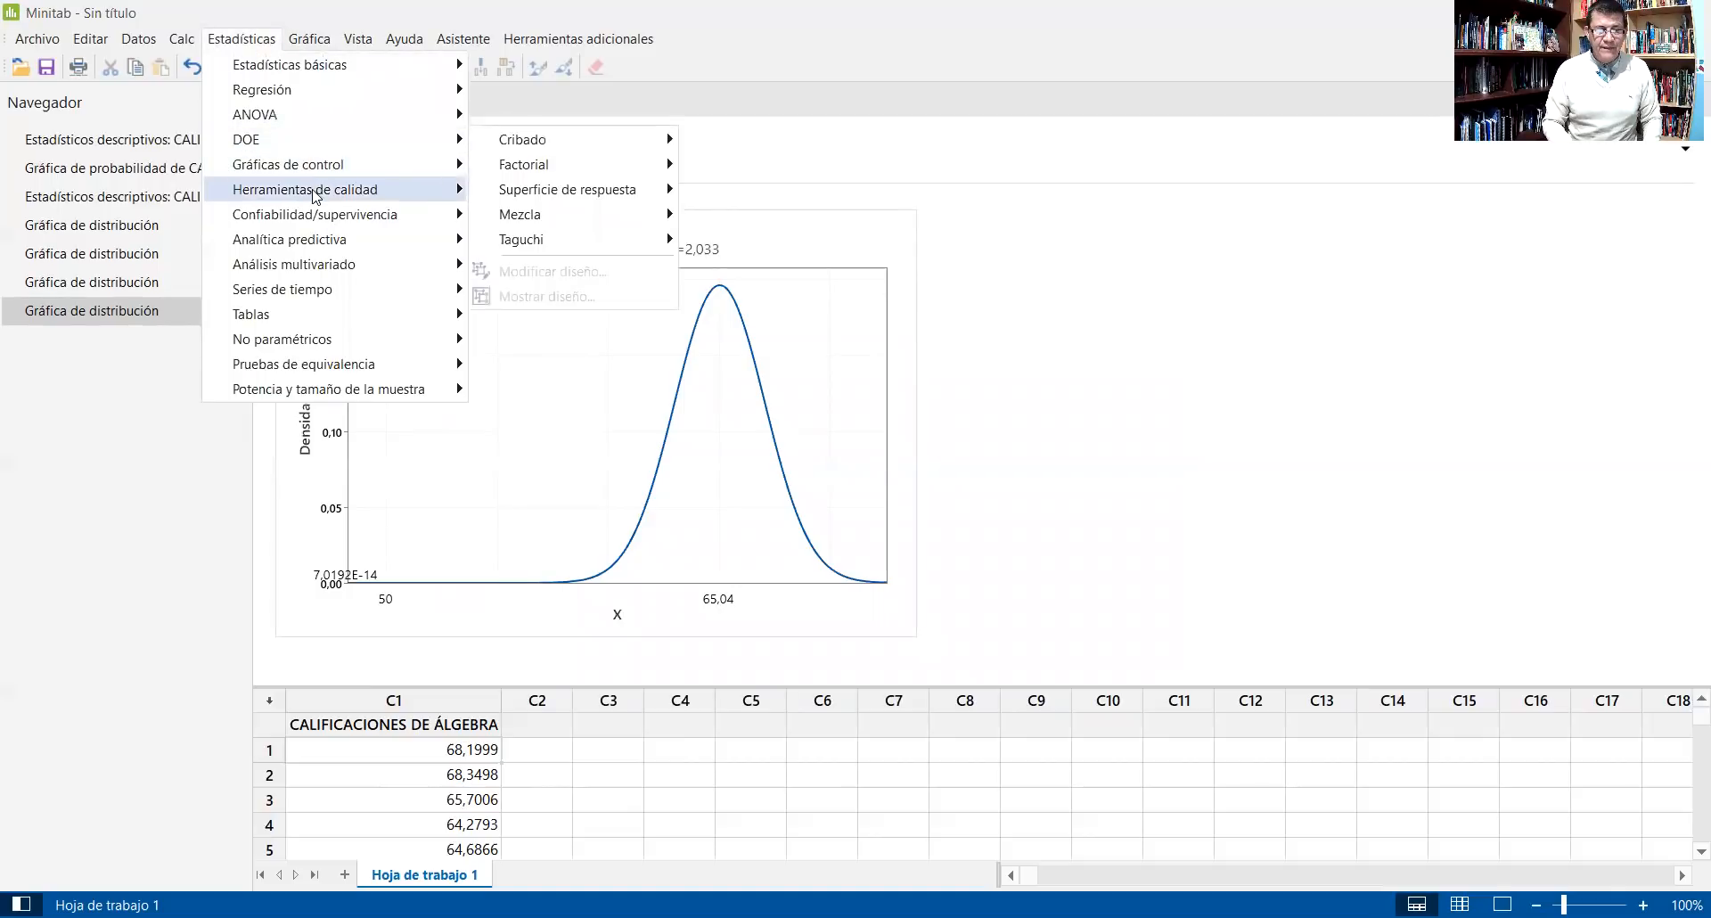
pyautogui.moveTo(313, 194)
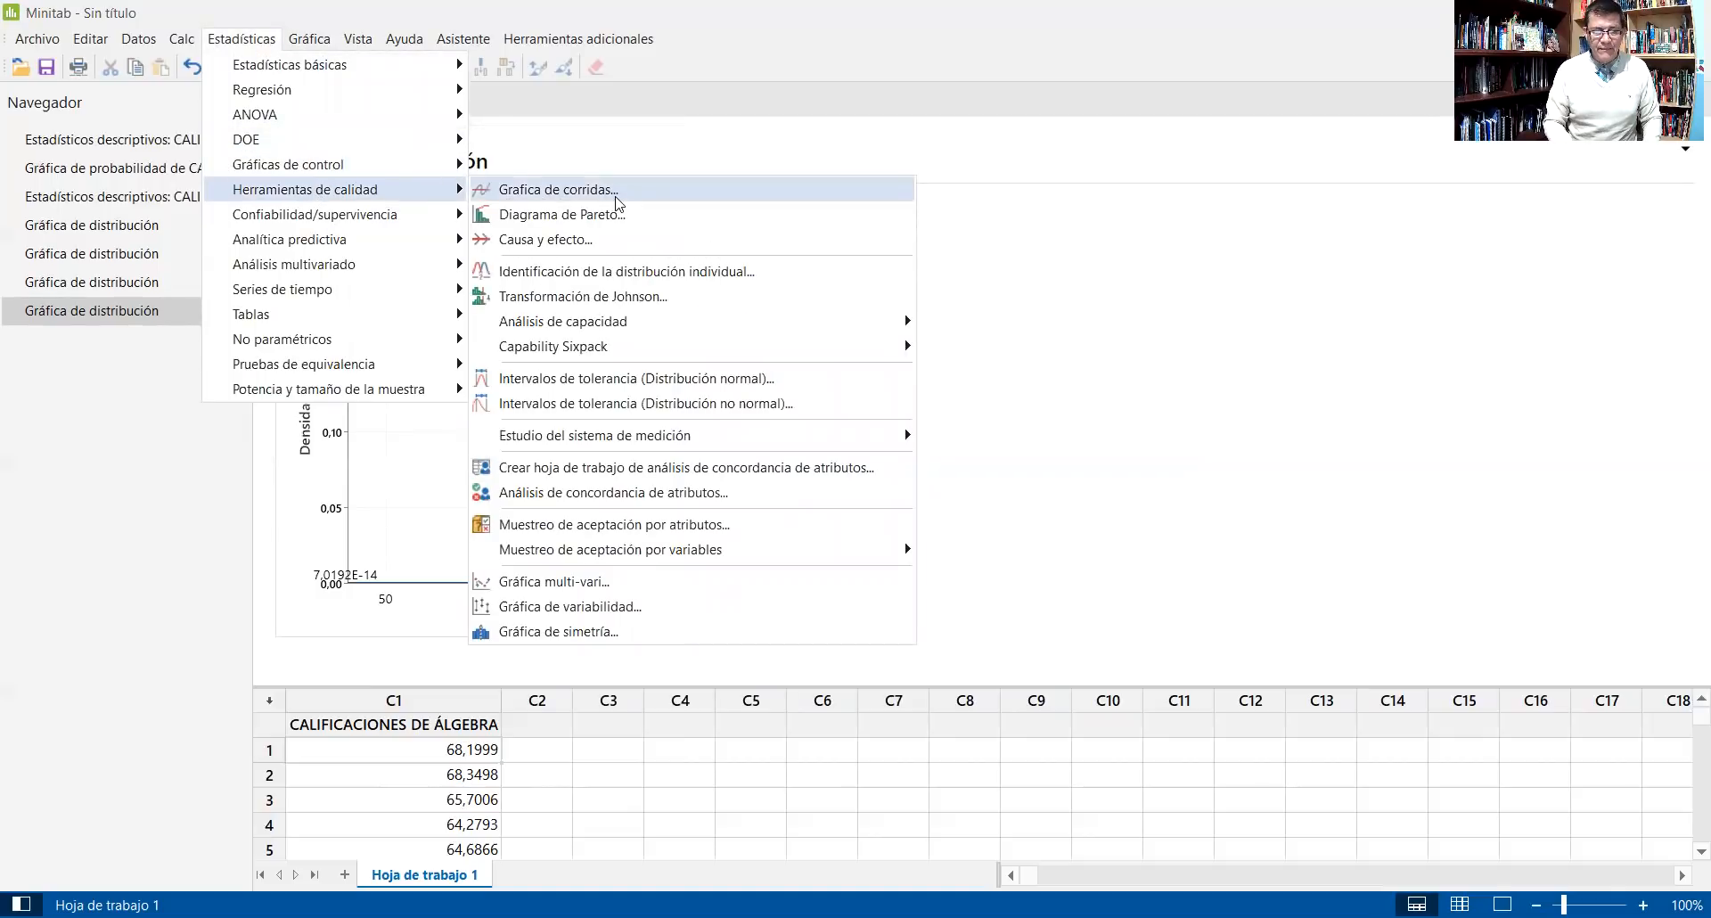
pyautogui.moveTo(613, 359)
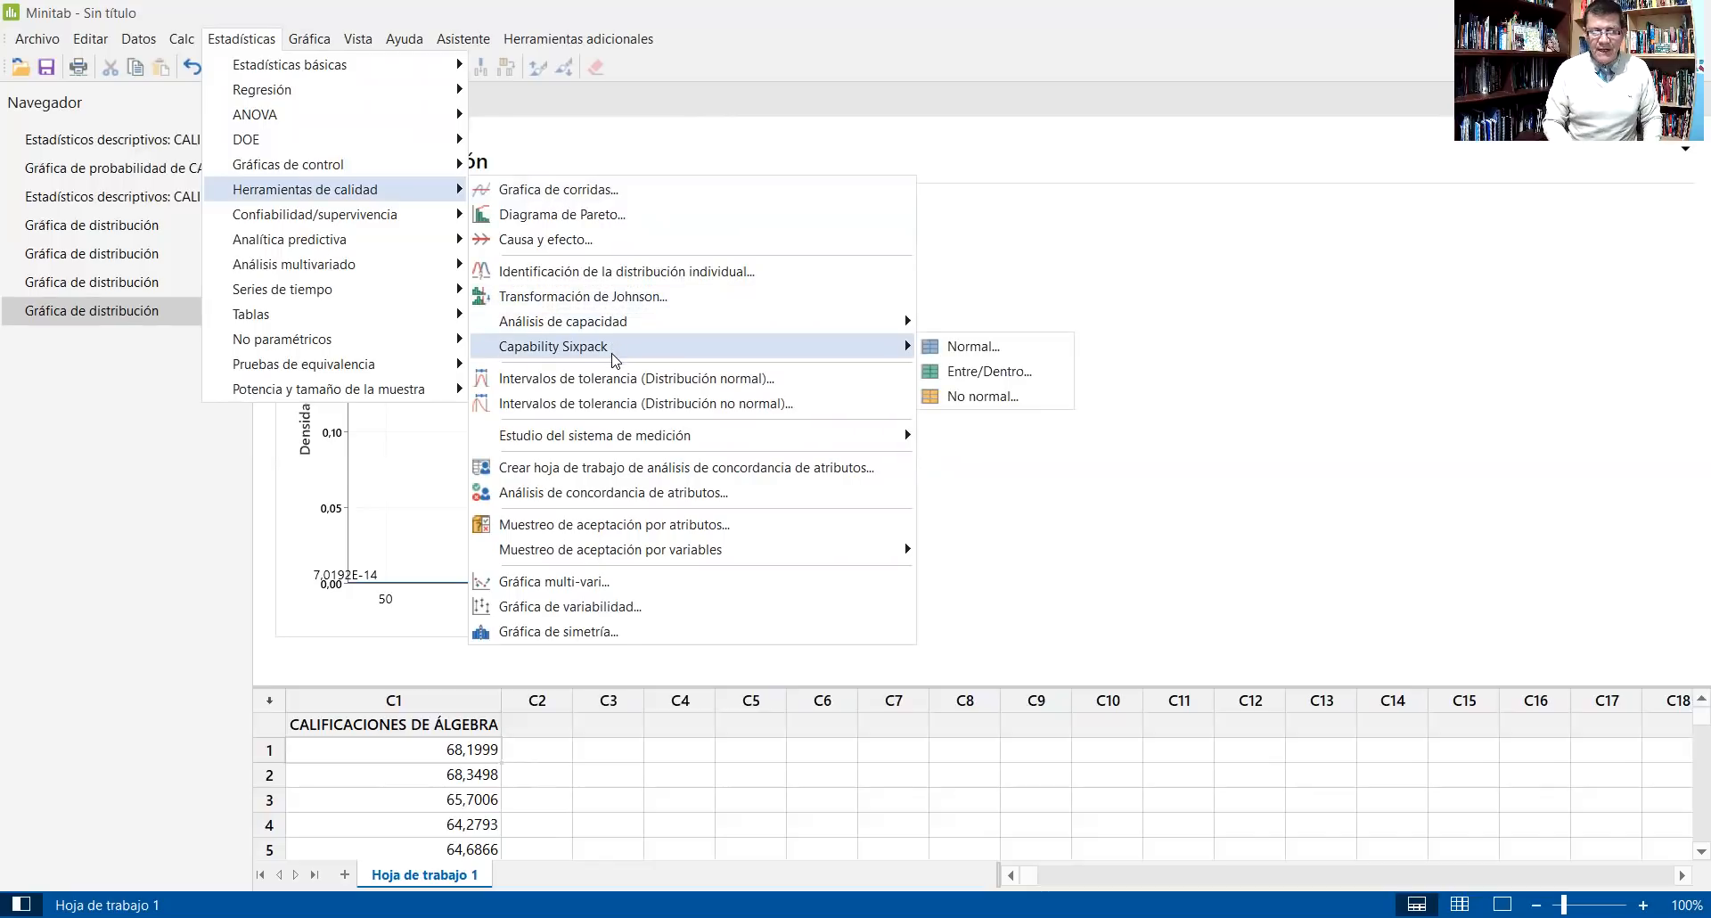
pyautogui.click(973, 349)
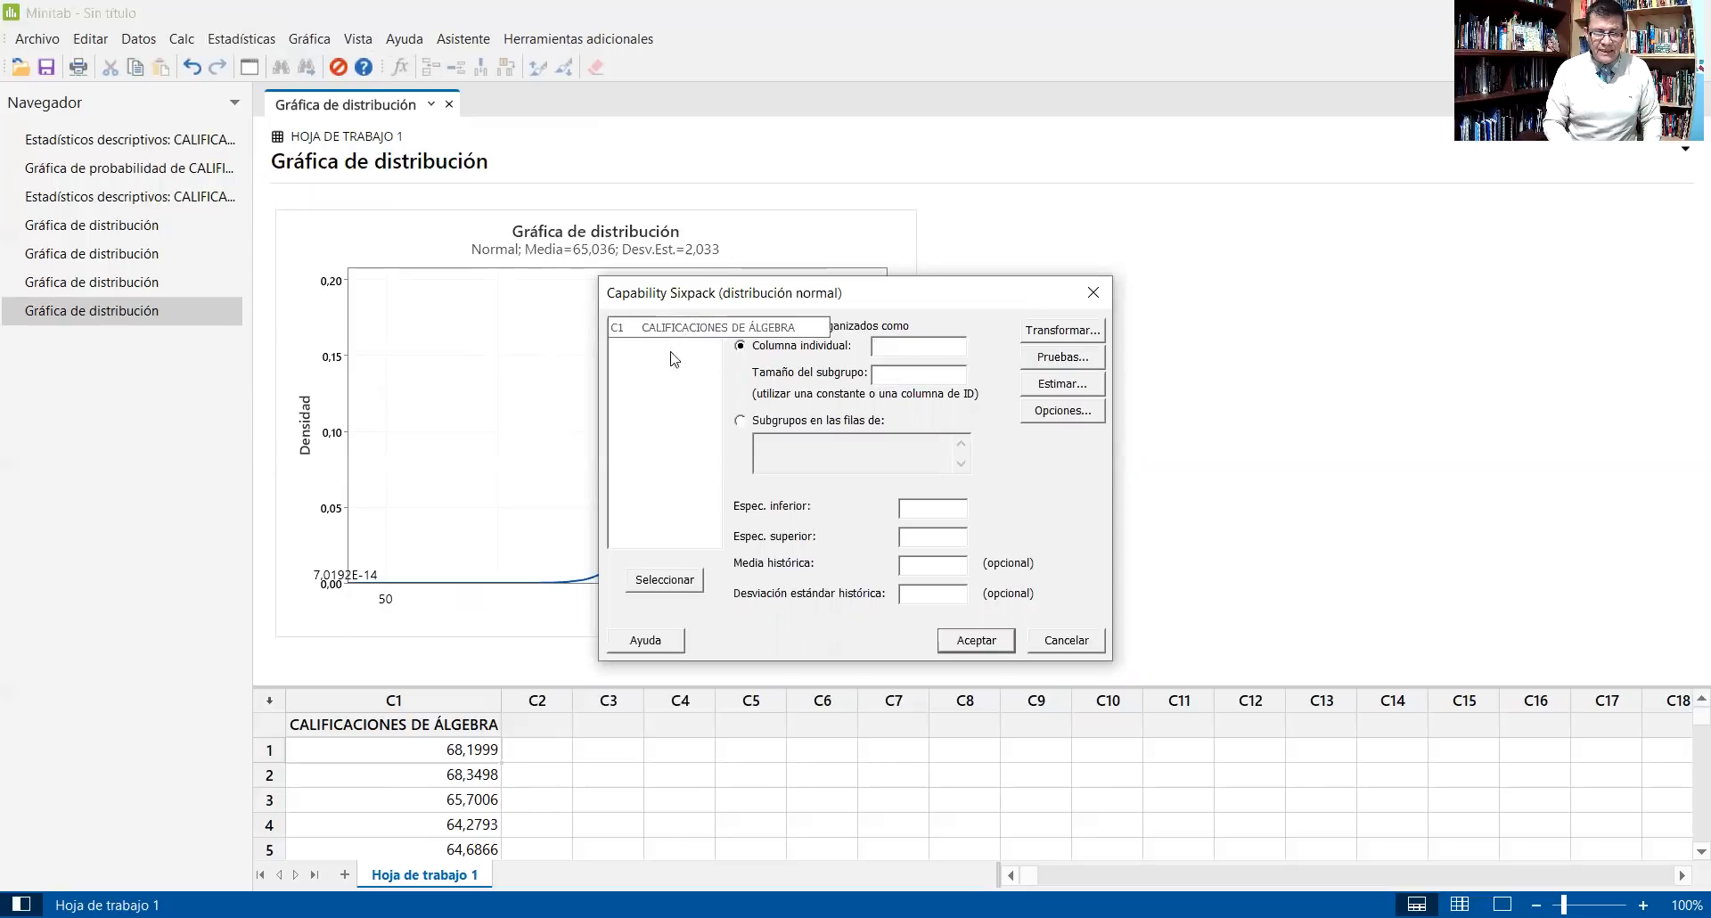
pyautogui.click(677, 328)
pyautogui.click(683, 581)
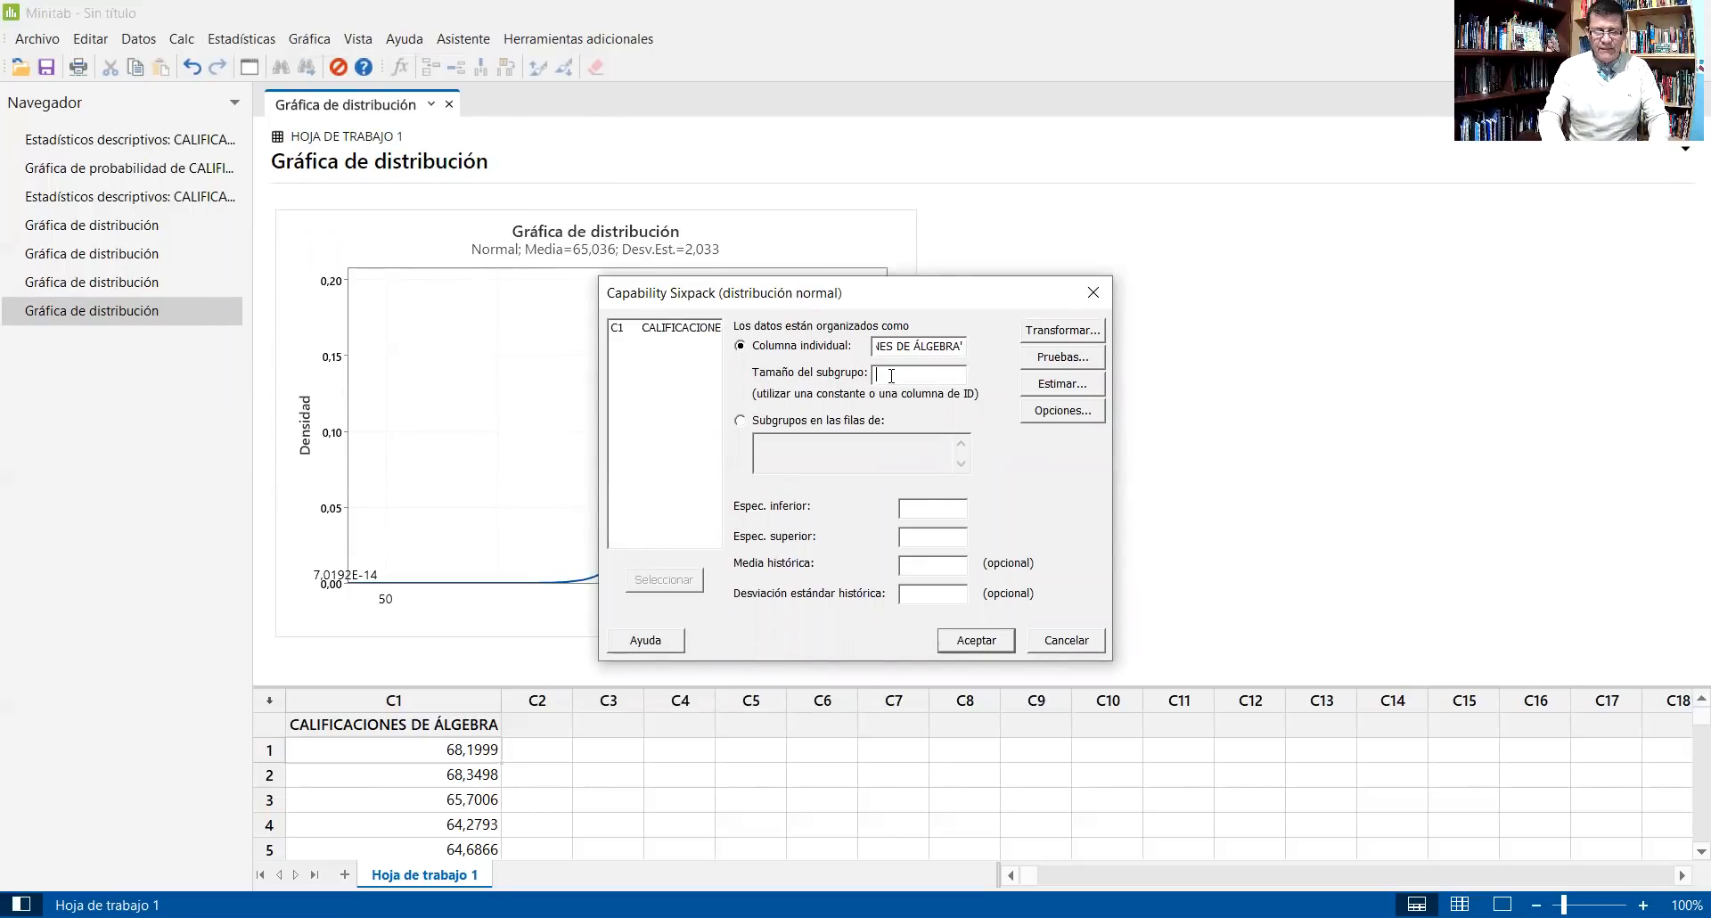
pyautogui.write('10')
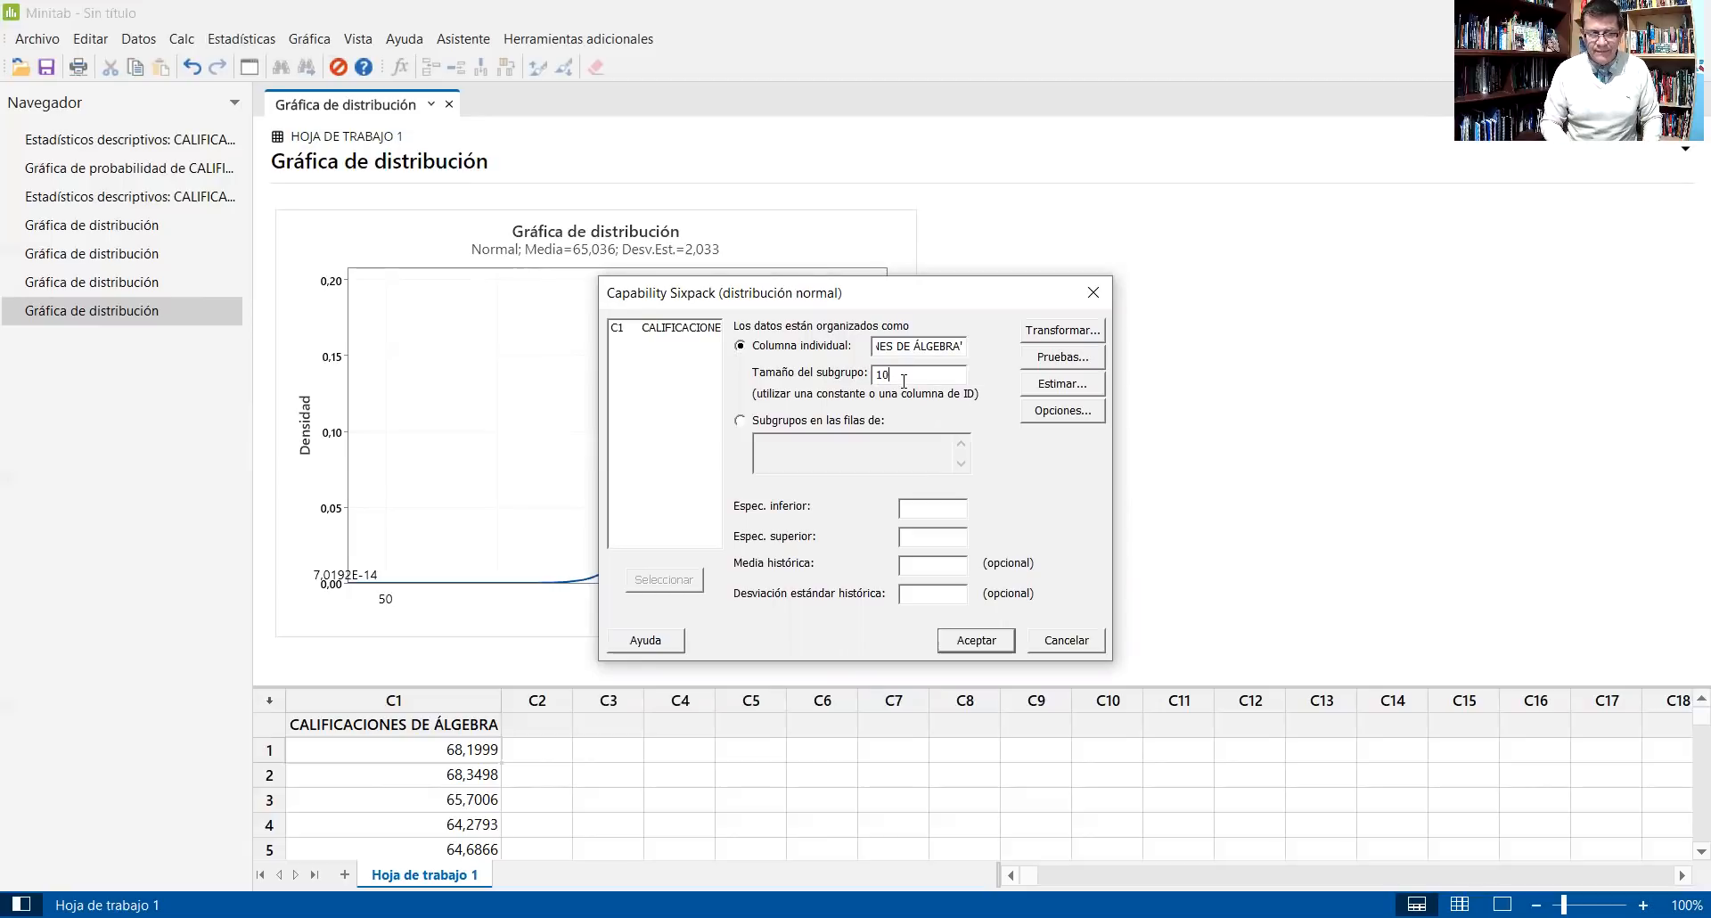
# Set the Capability Sixpack's lower specification limit to 59 and the upper one to 68
pyautogui.click(929, 508)
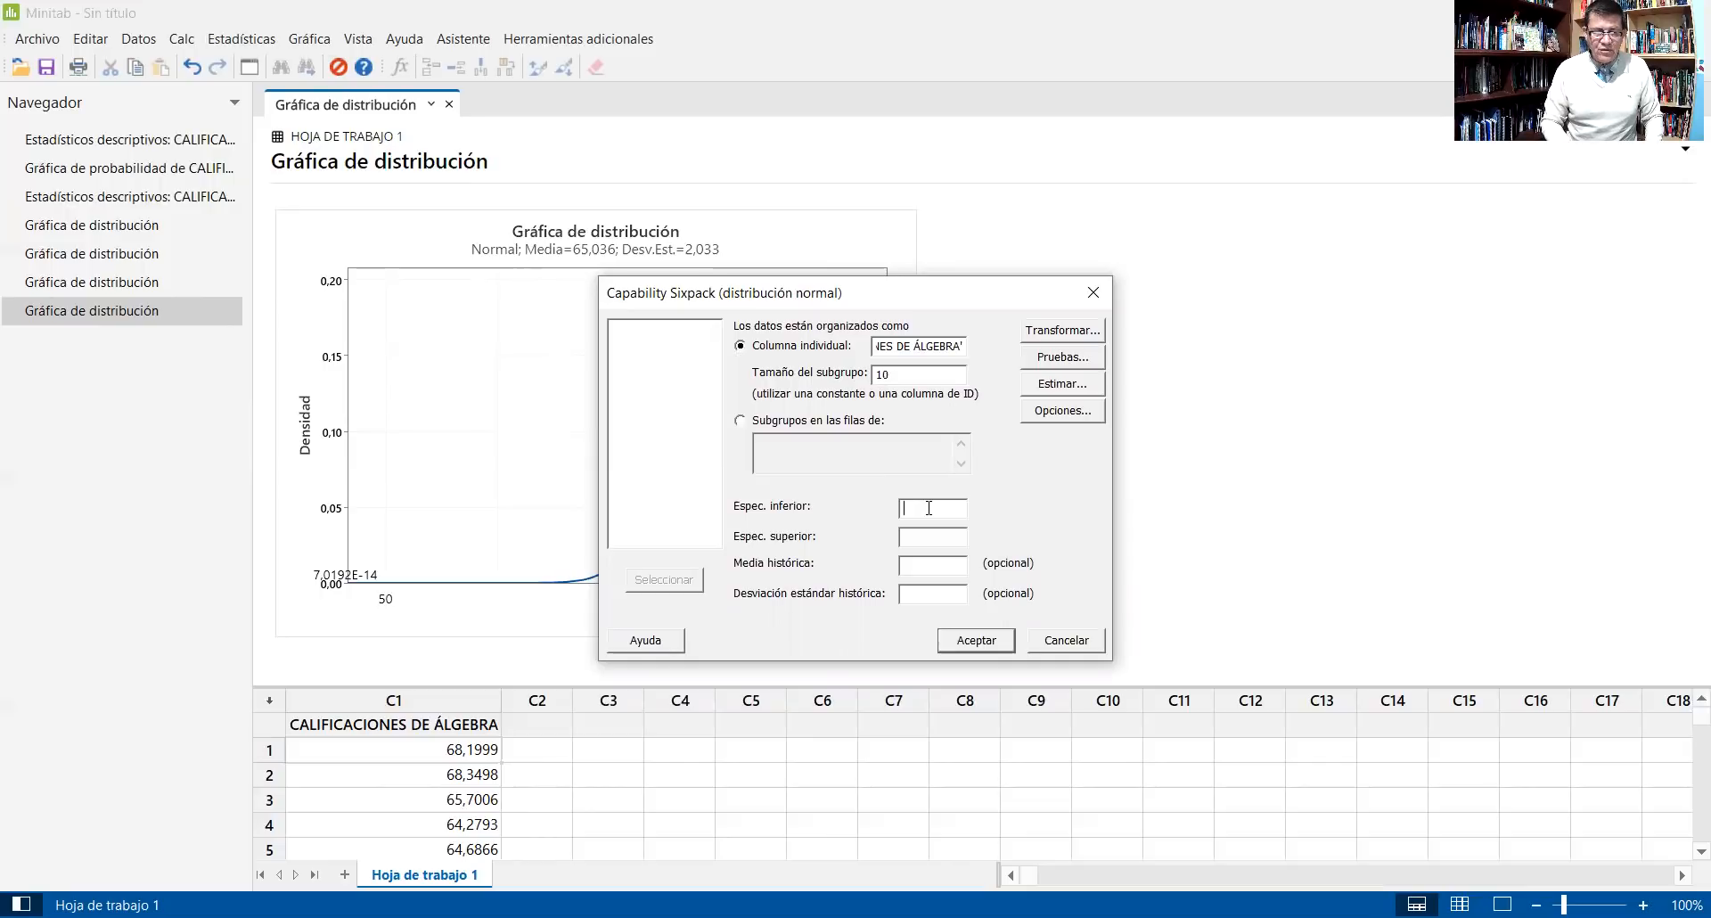
pyautogui.write('59')
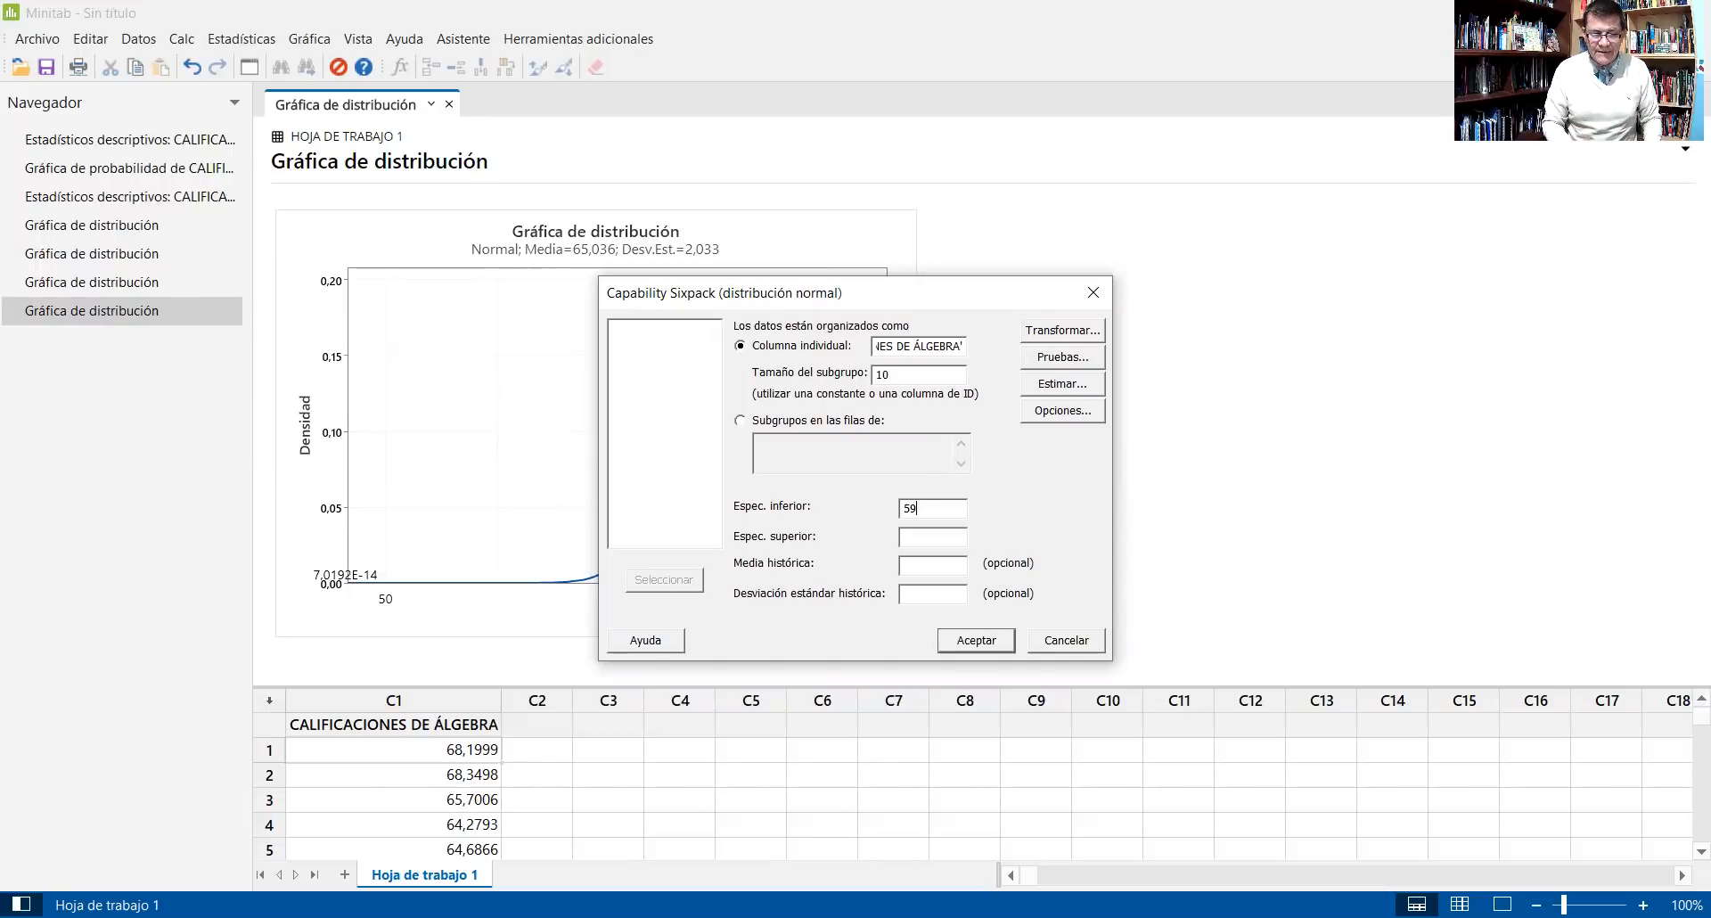
pyautogui.click(926, 539)
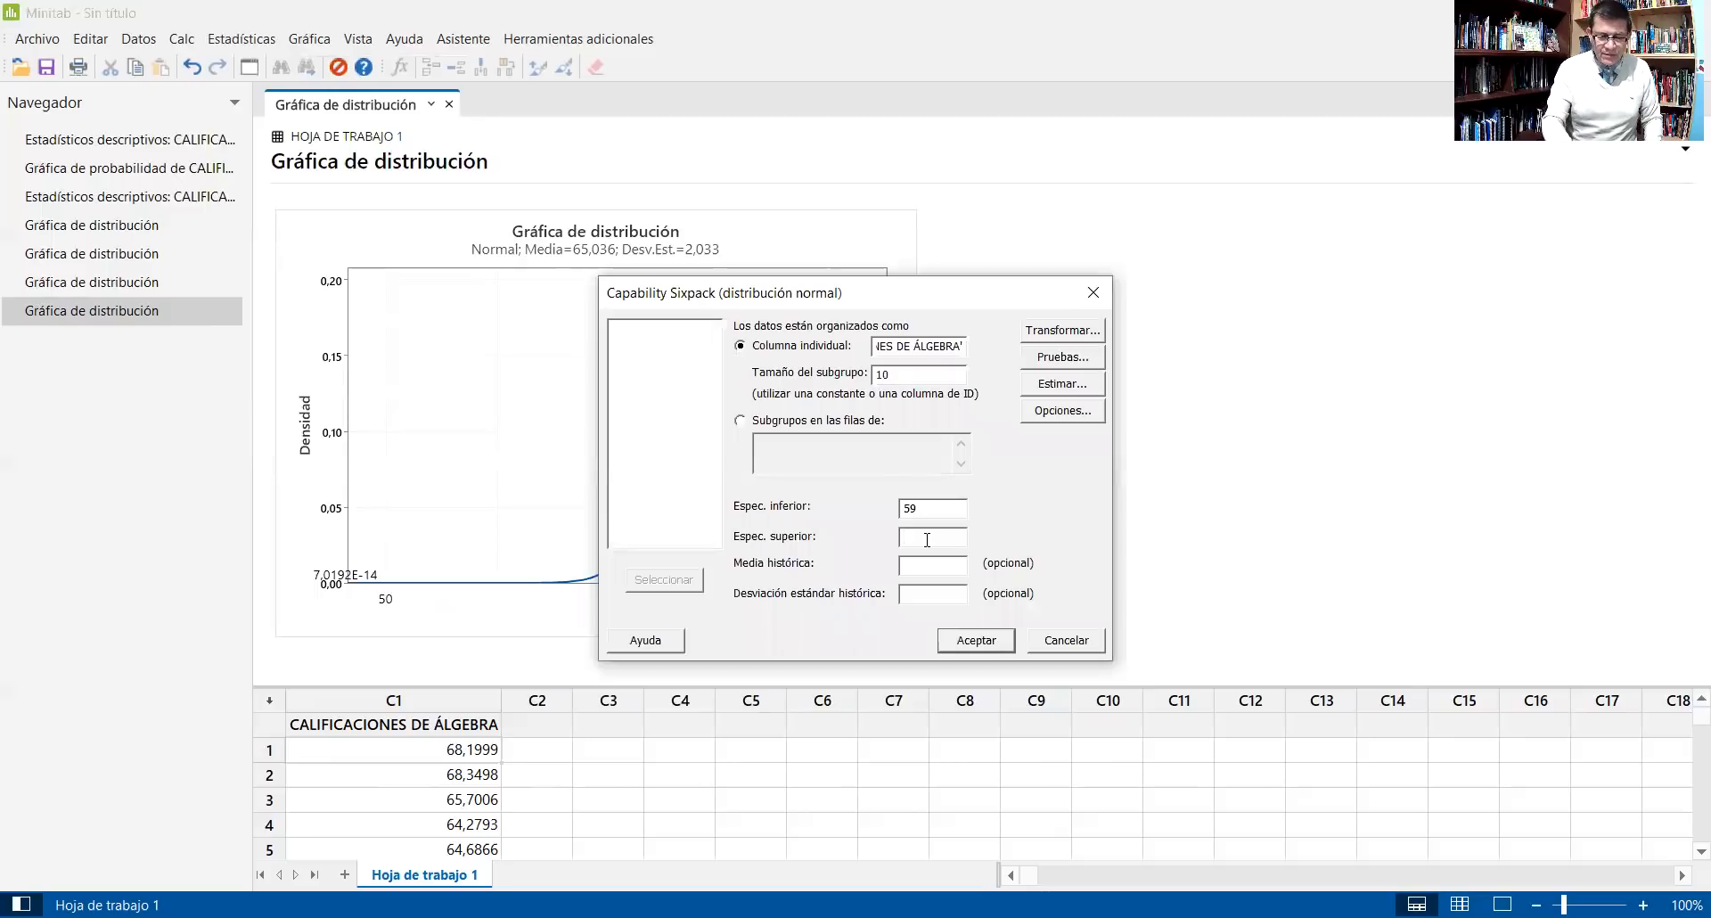
pyautogui.write('6')
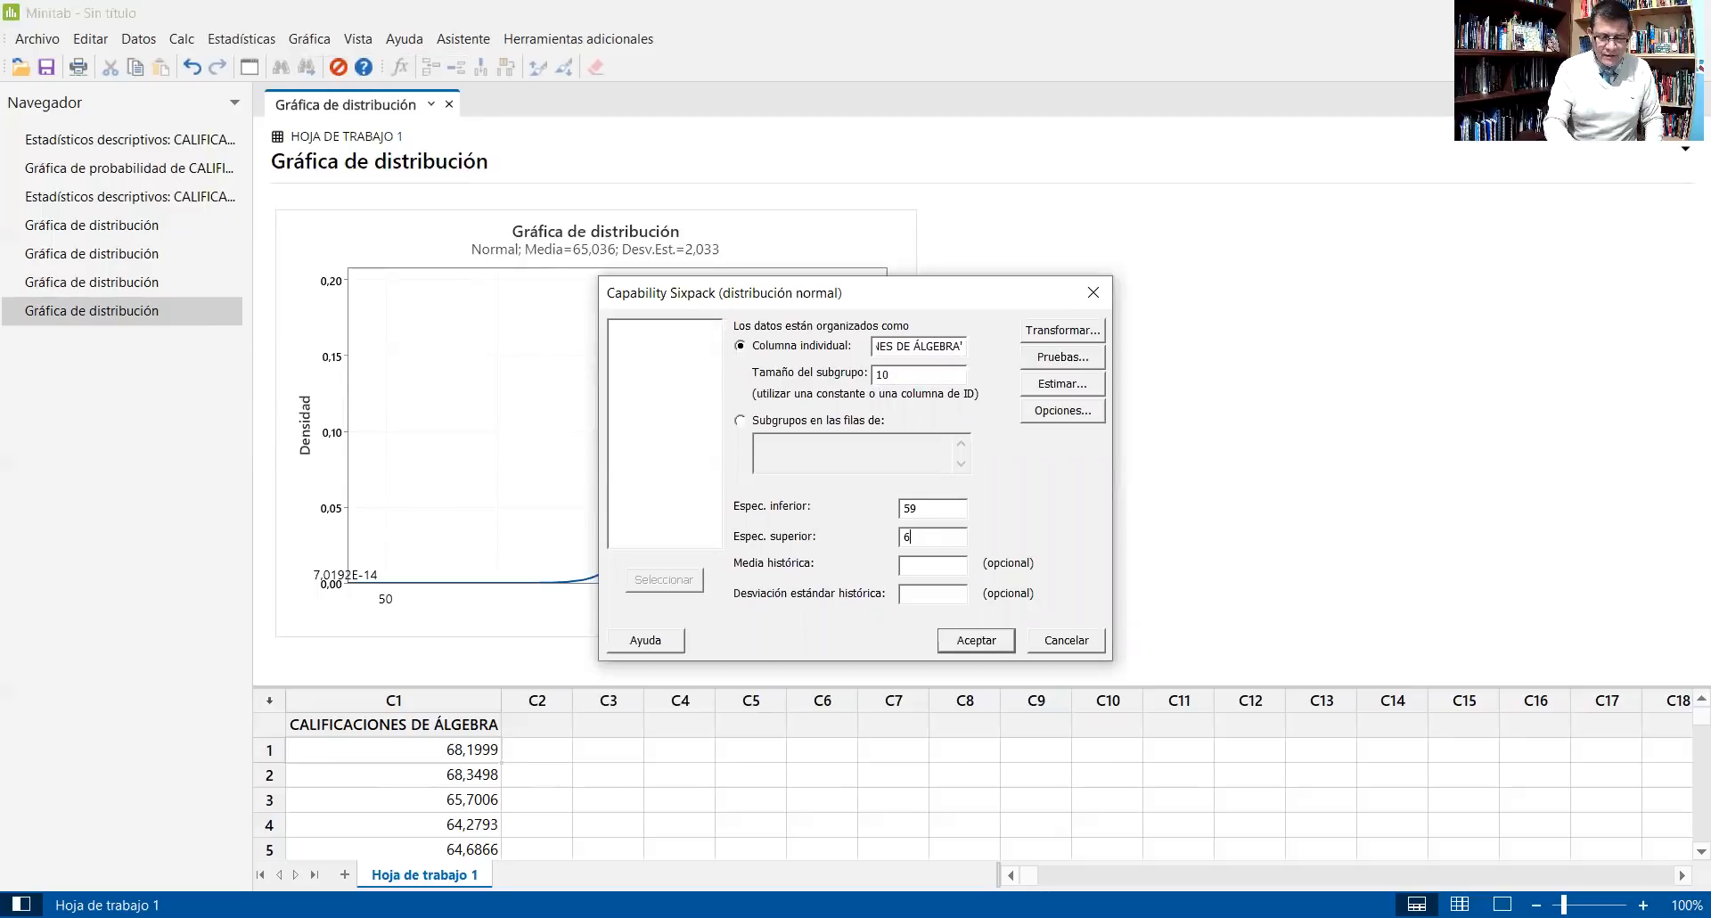
pyautogui.write('8')
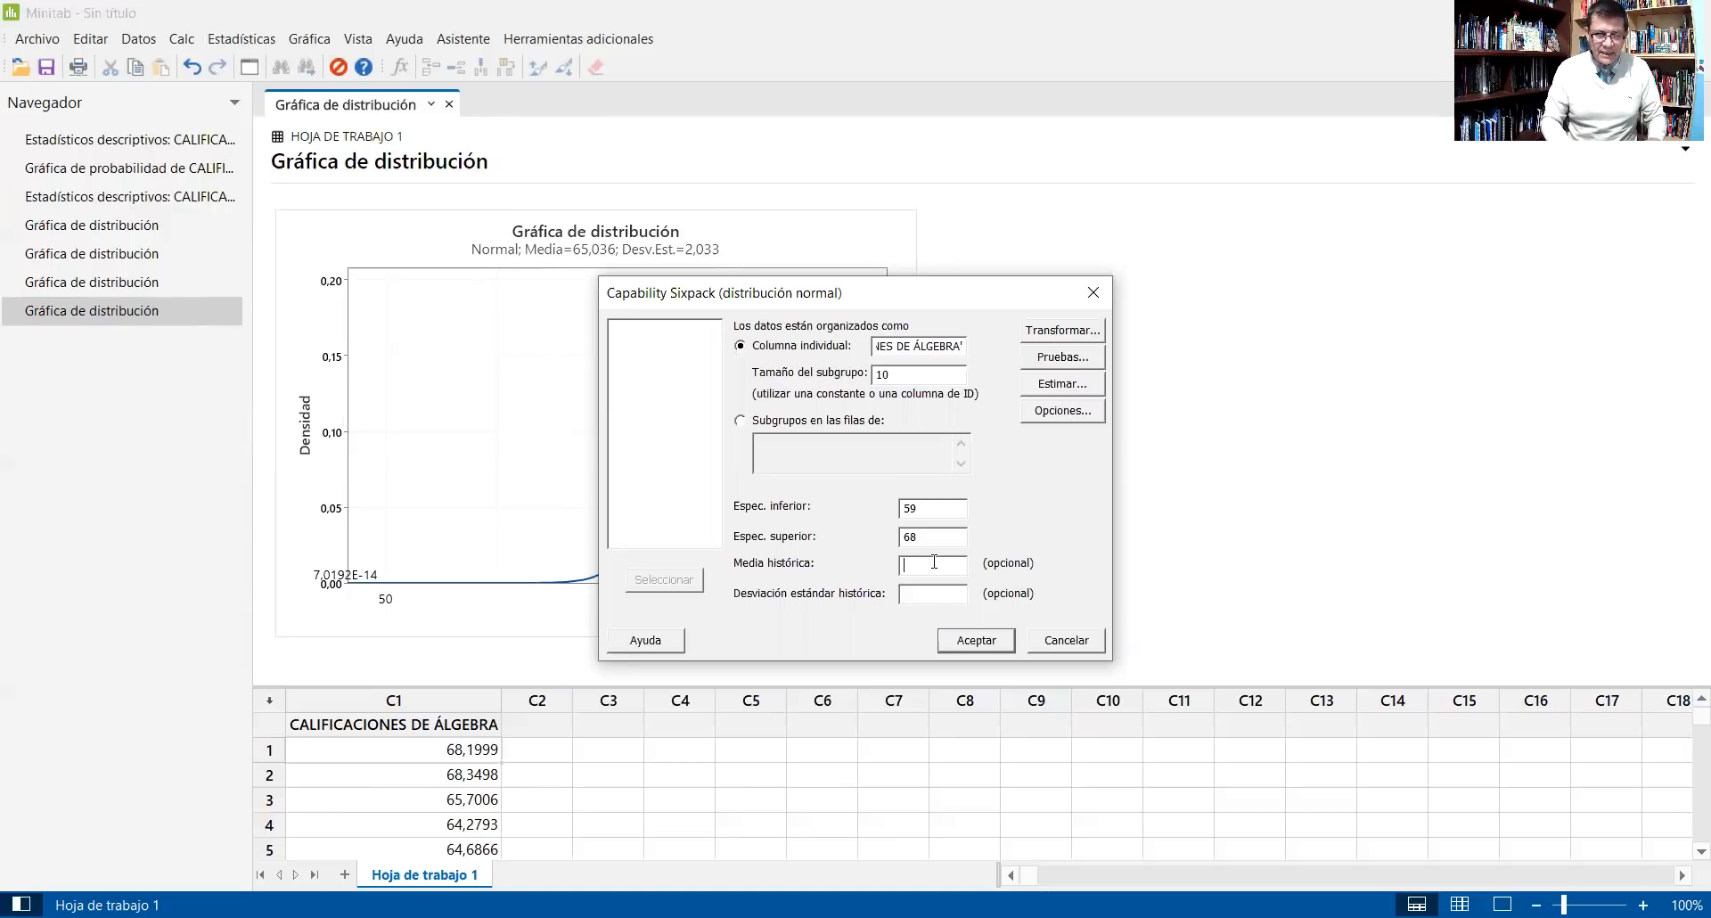
# Set the historical mean to 65 and the historical standard deviation to 2,033, and generate the Capability Sixpack report
pyautogui.write('65')
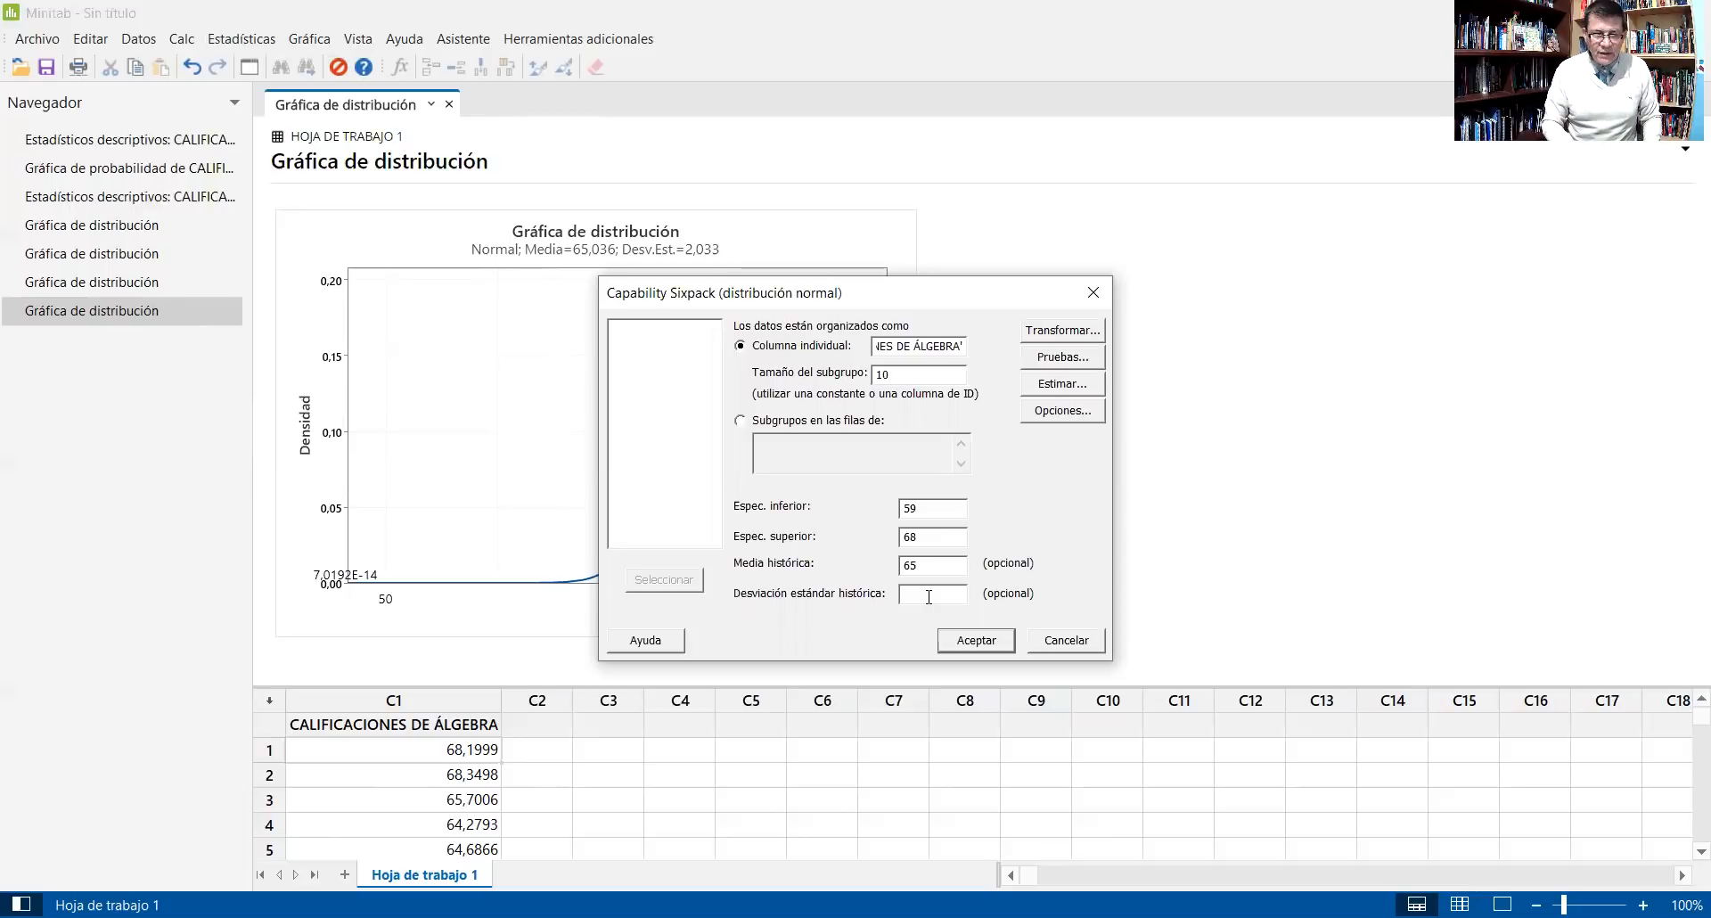
pyautogui.write('2,033')
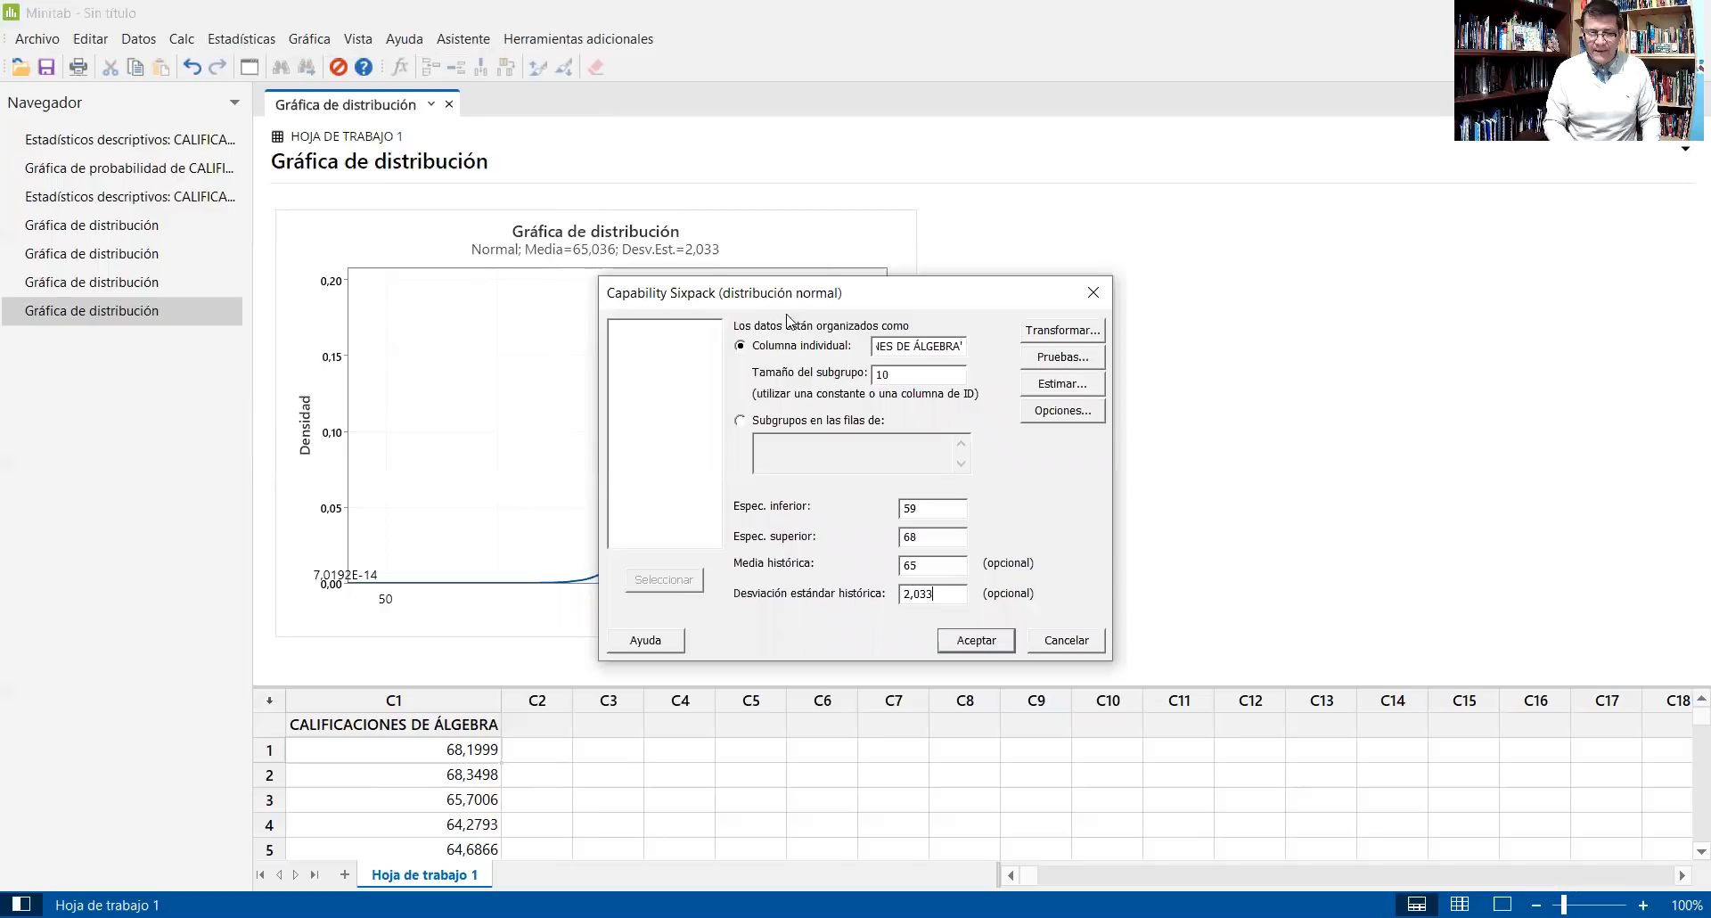
pyautogui.click(977, 642)
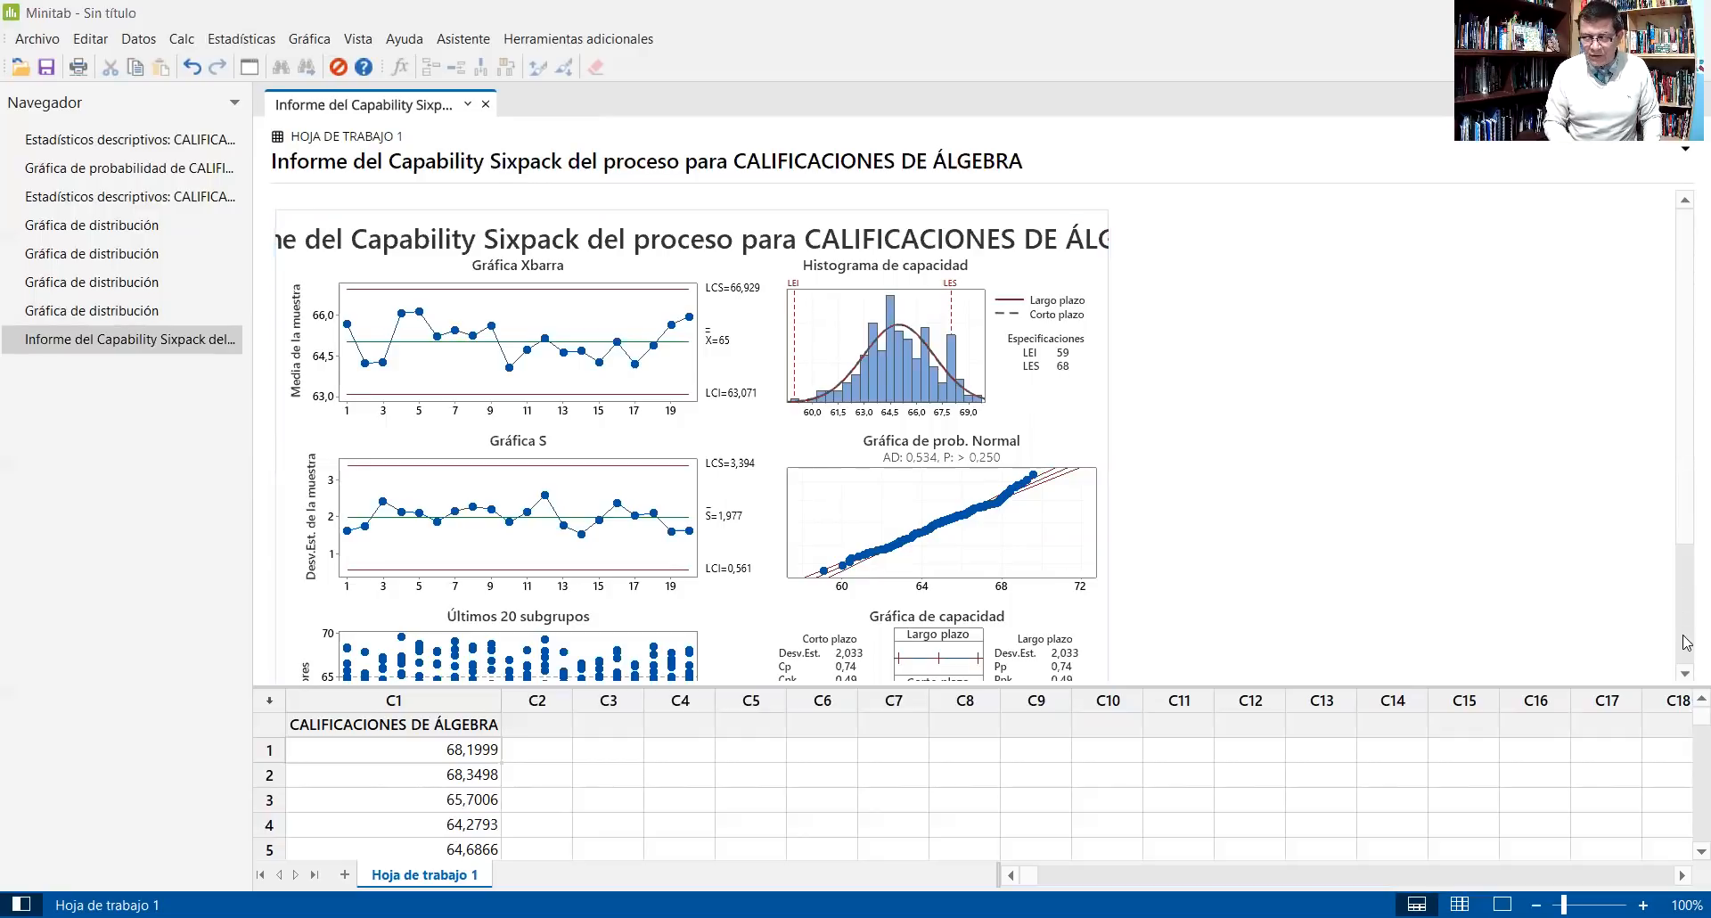
pyautogui.click(1685, 674)
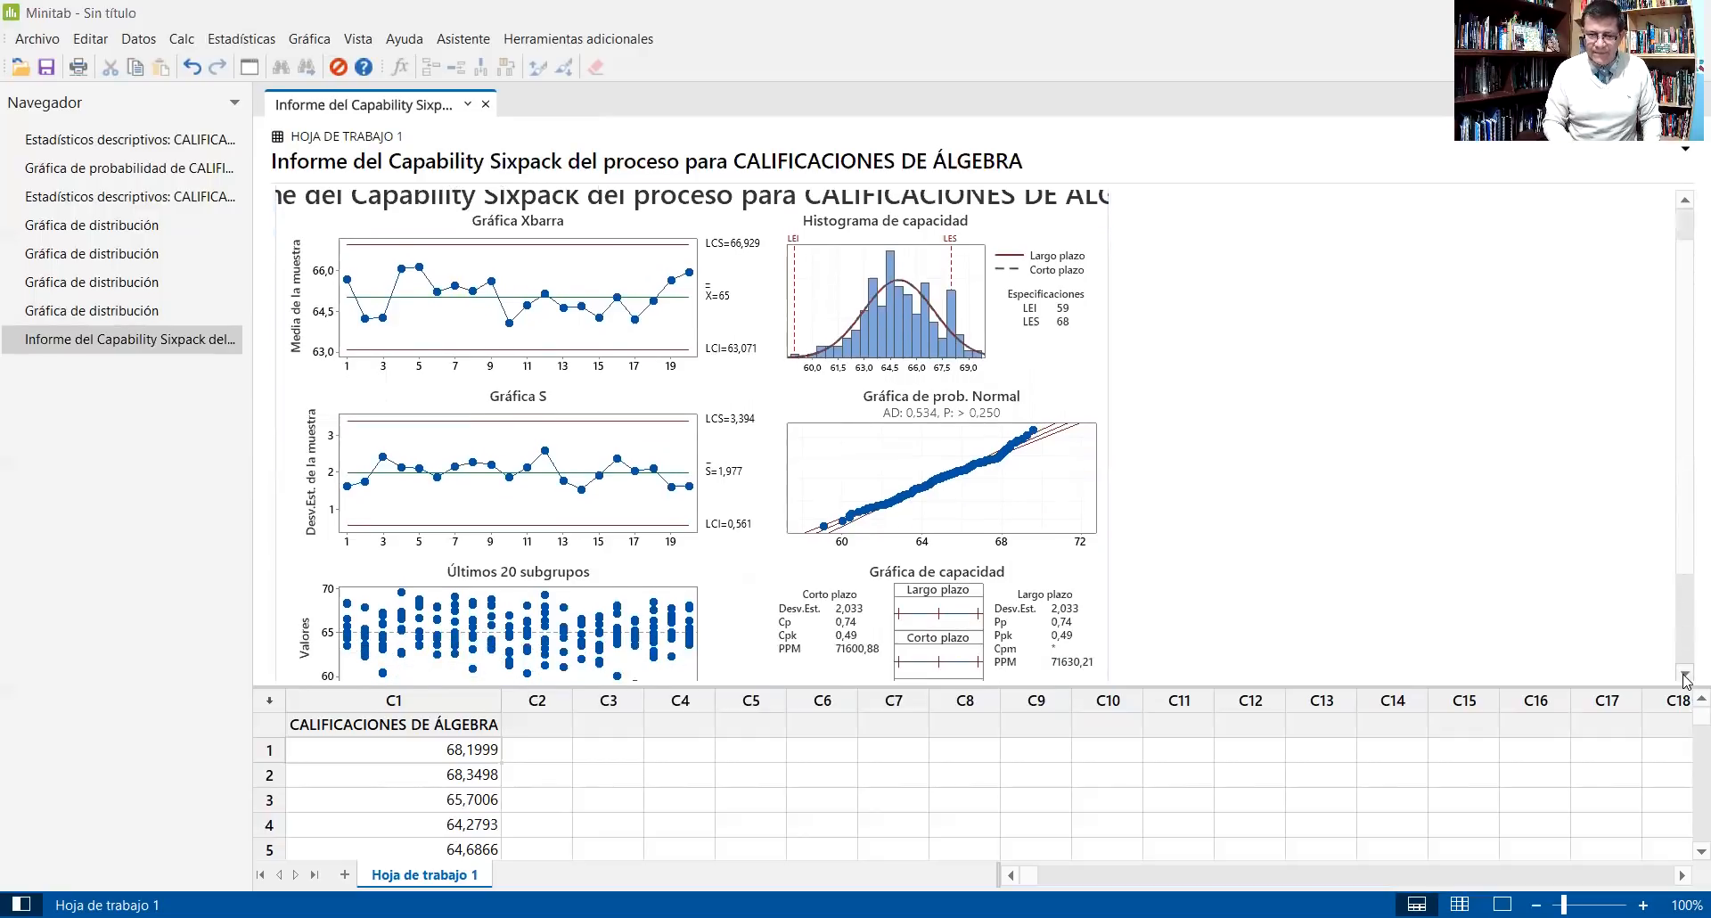
pyautogui.click(1684, 675)
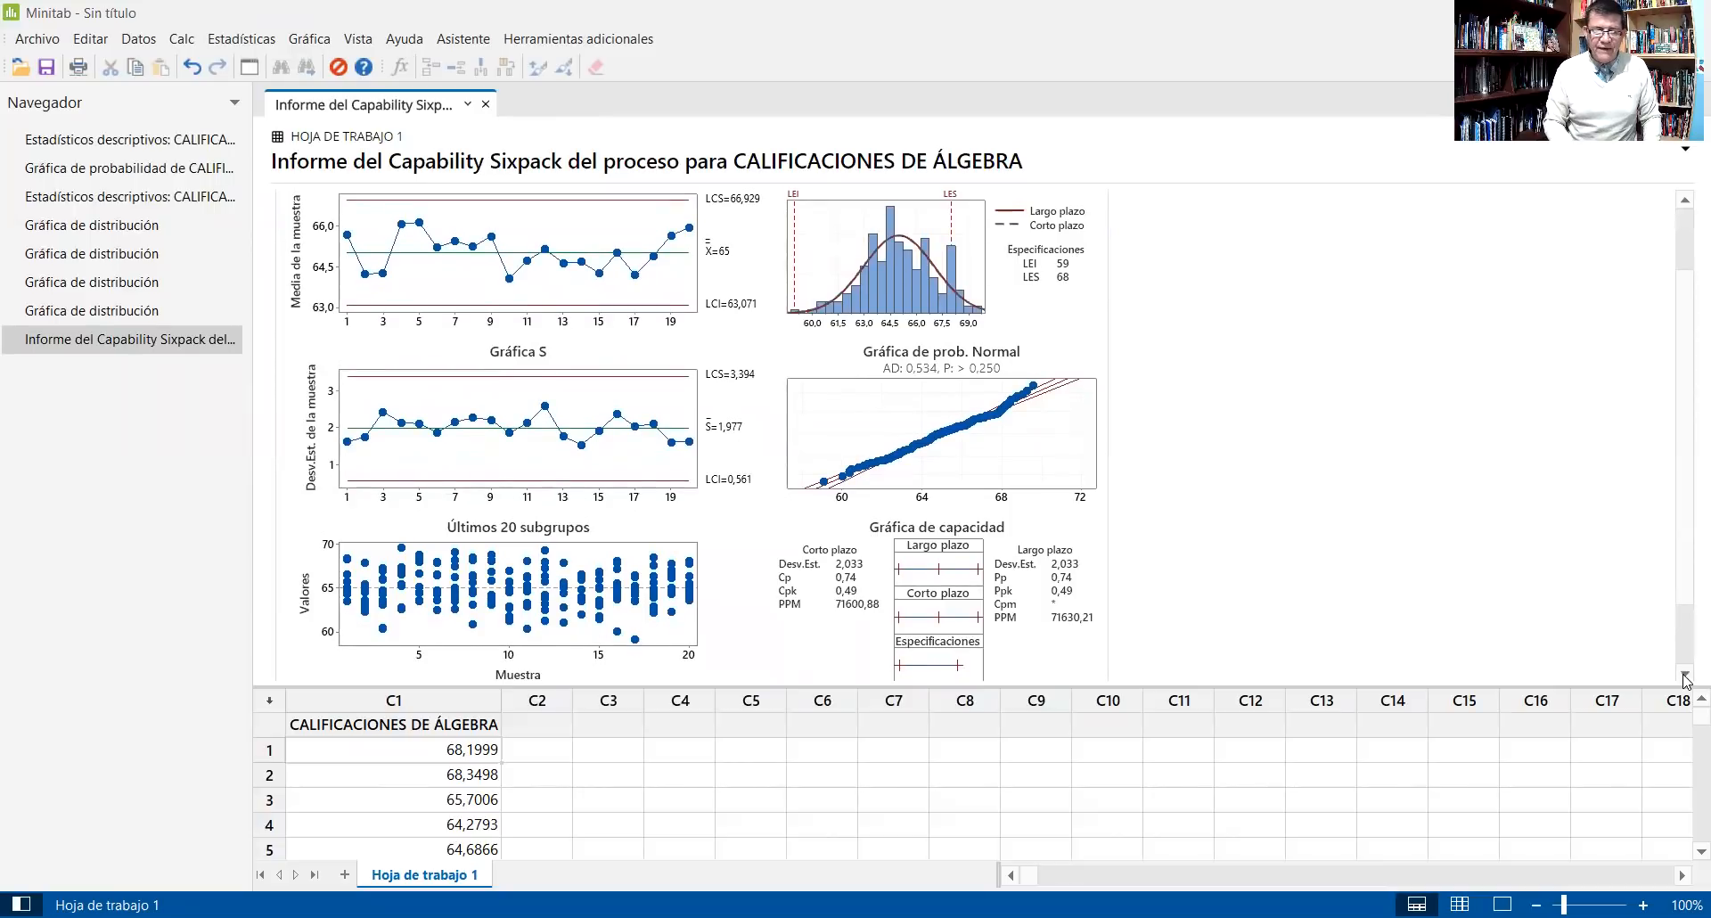